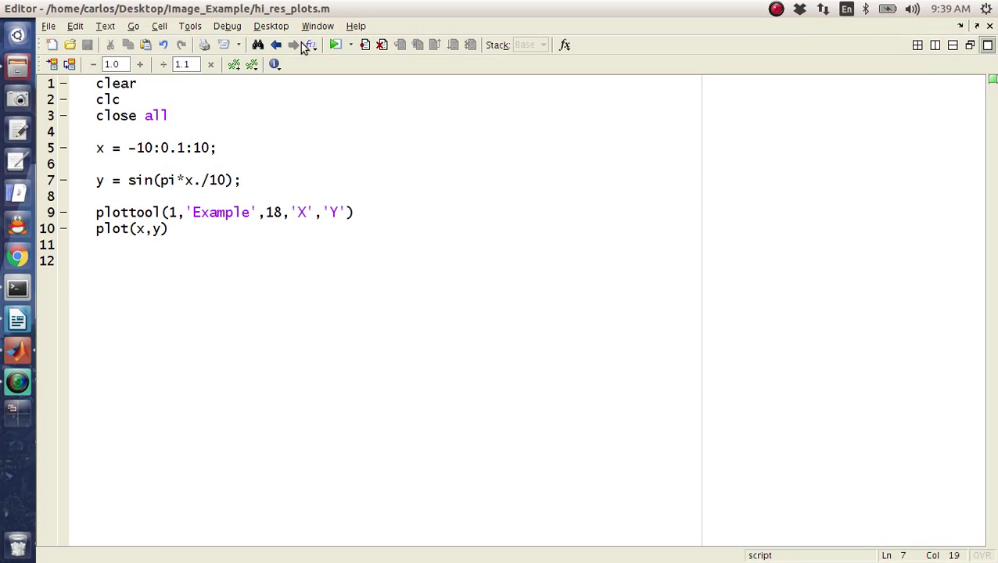
Run the hi_res_plots.m script and move the resulting figure window to the middle of the screen
click(341, 46)
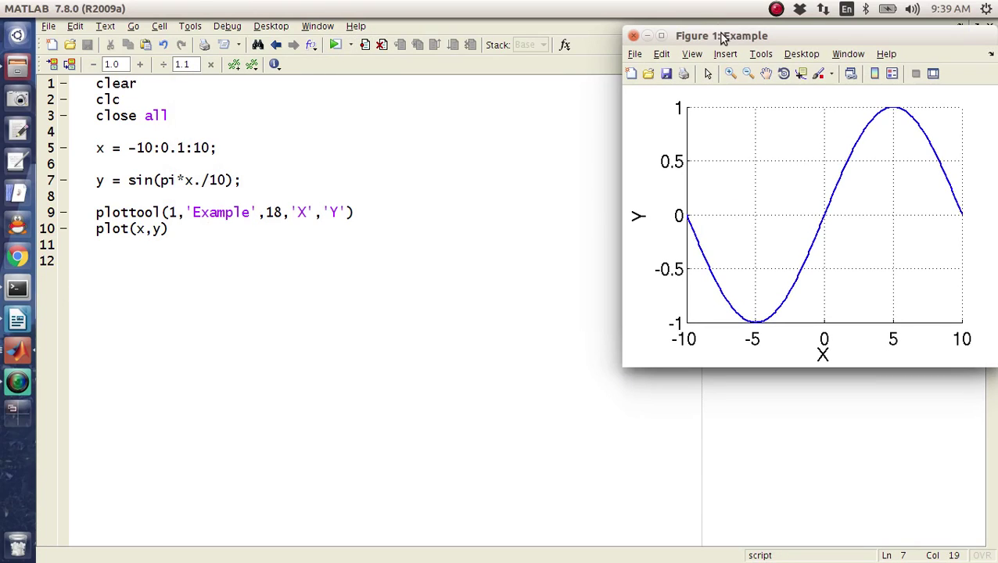
drag(722, 40, 491, 81)
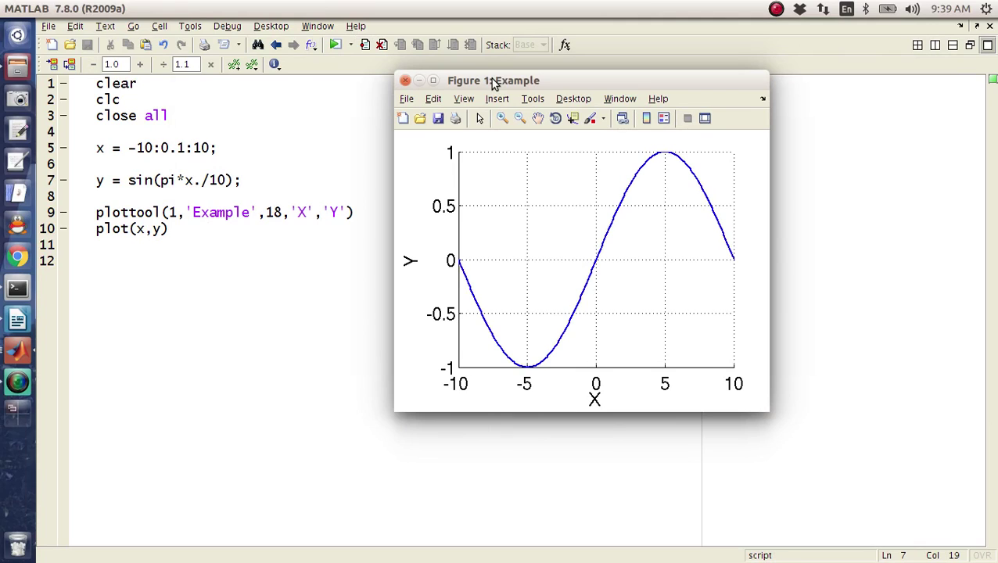
drag(503, 86, 538, 116)
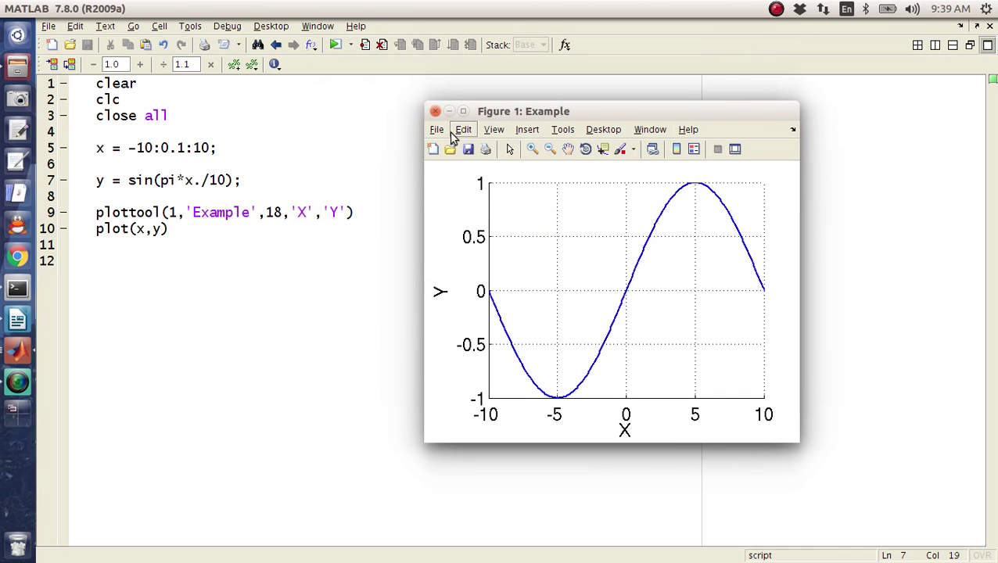
Switch to LibreOffice Writer and write "Here is my cool plot" with a centred "Figure 1." caption below, leaving a centred empty line between them
click(17, 321)
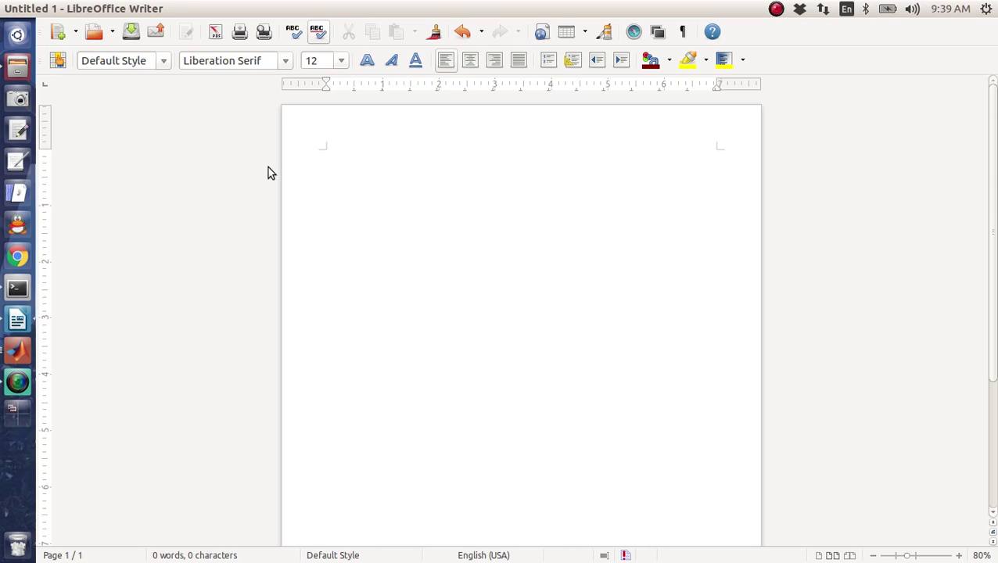
text(Here is my cool plot)
key(Return)
key(ctrl+e)
text(Figu)
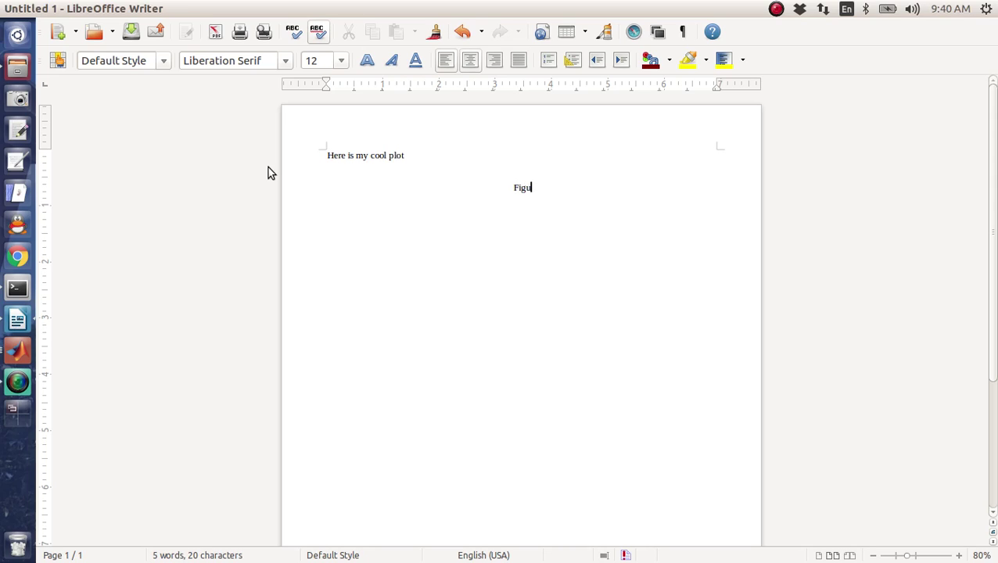
text(re 1.)
key(Up)
key(ctrl+e)
Switch to the MATLAB figure and try to copy the plot for the Writer document
key(alt+Tab)
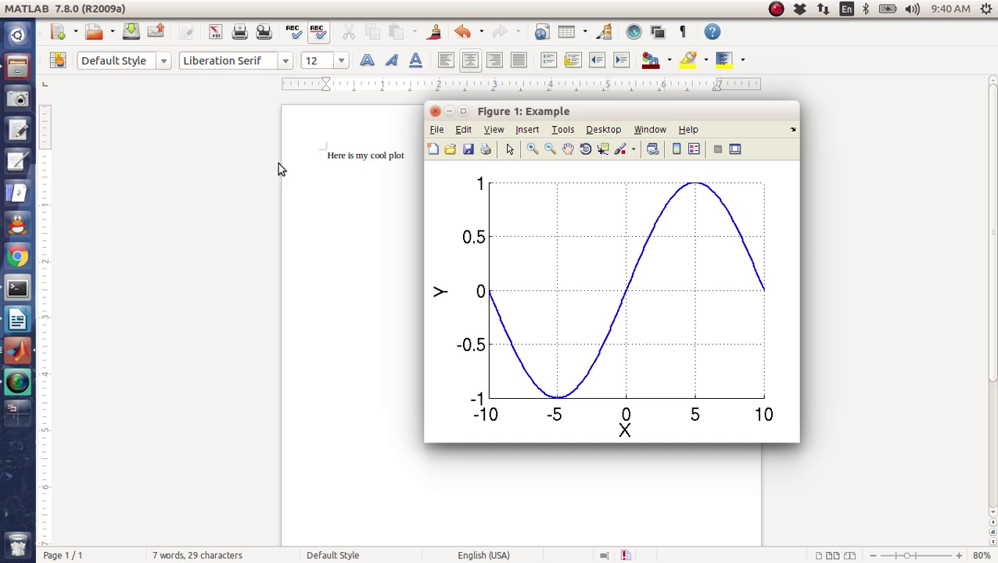
click(463, 130)
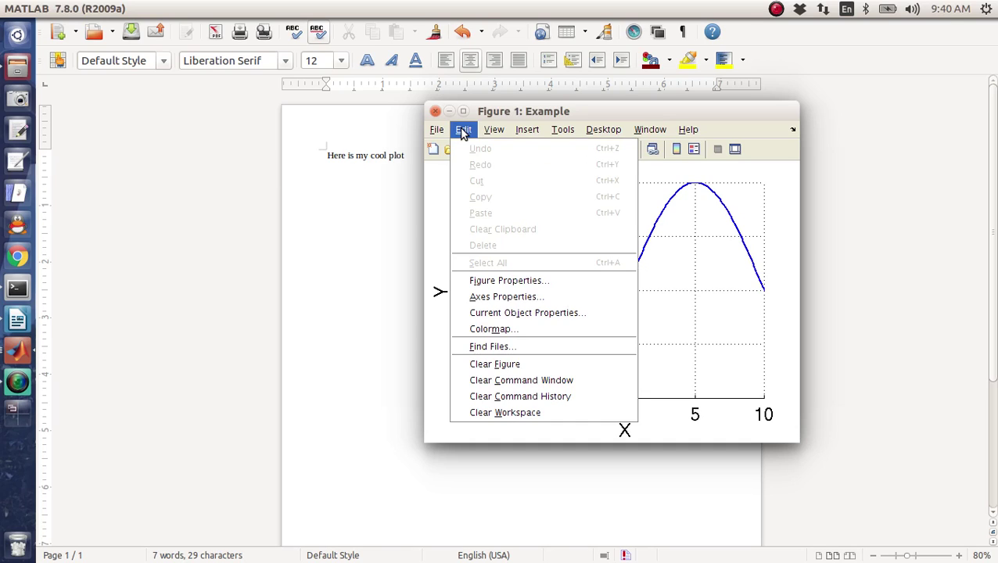
click(473, 199)
click(382, 184)
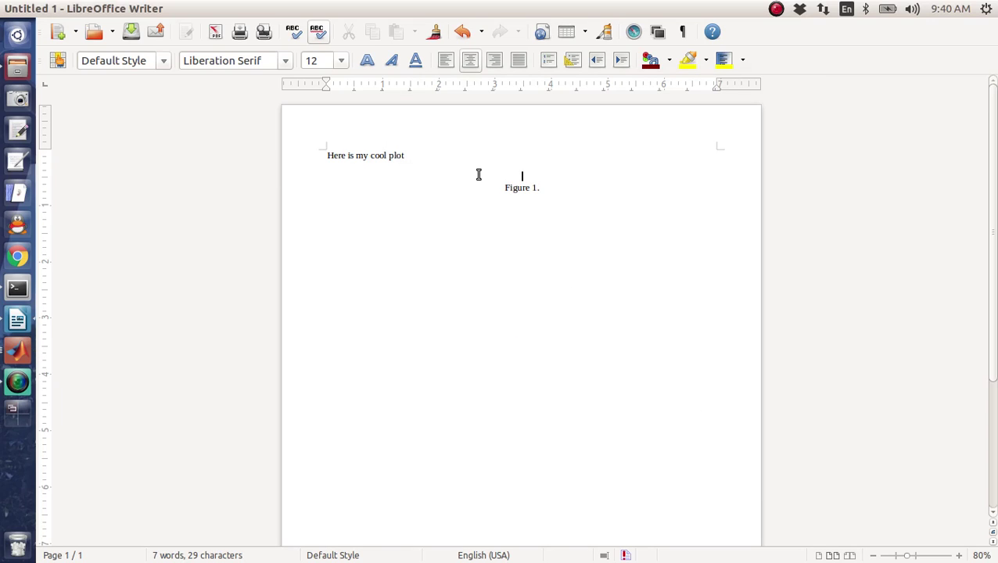
Save the MATLAB figure as a JPEG image named untitled in the Image_Example folder
click(22, 354)
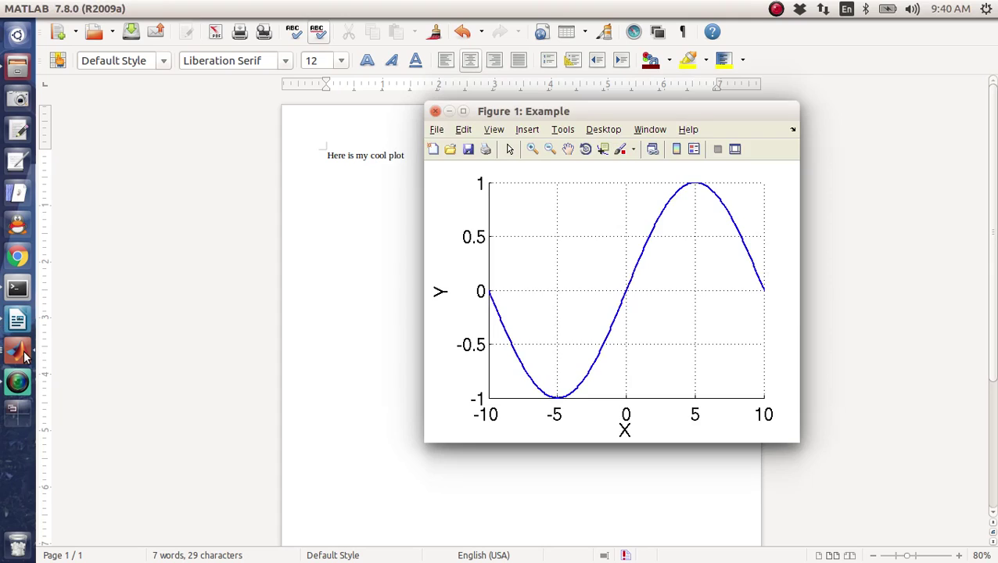
click(436, 130)
click(453, 214)
click(568, 349)
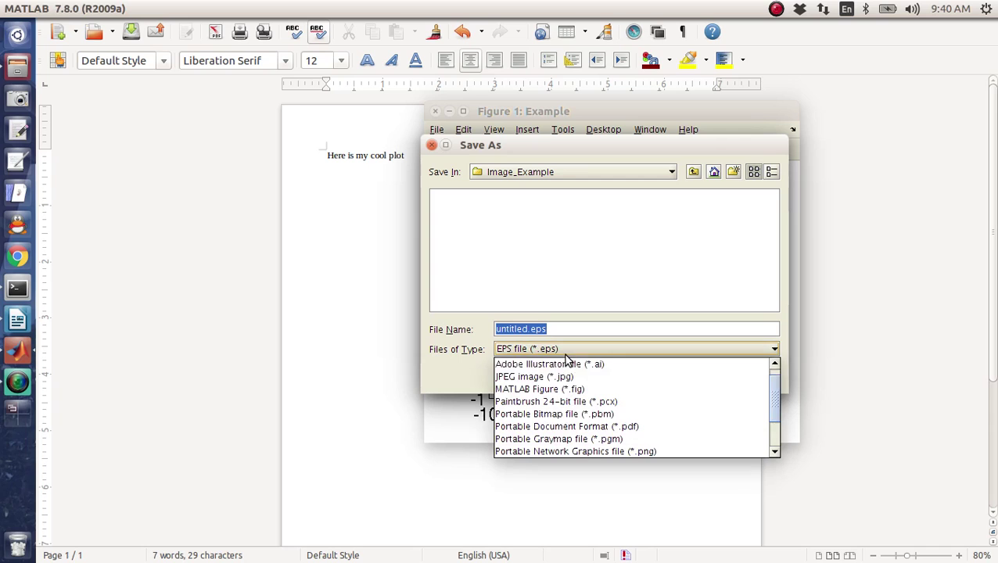
click(562, 377)
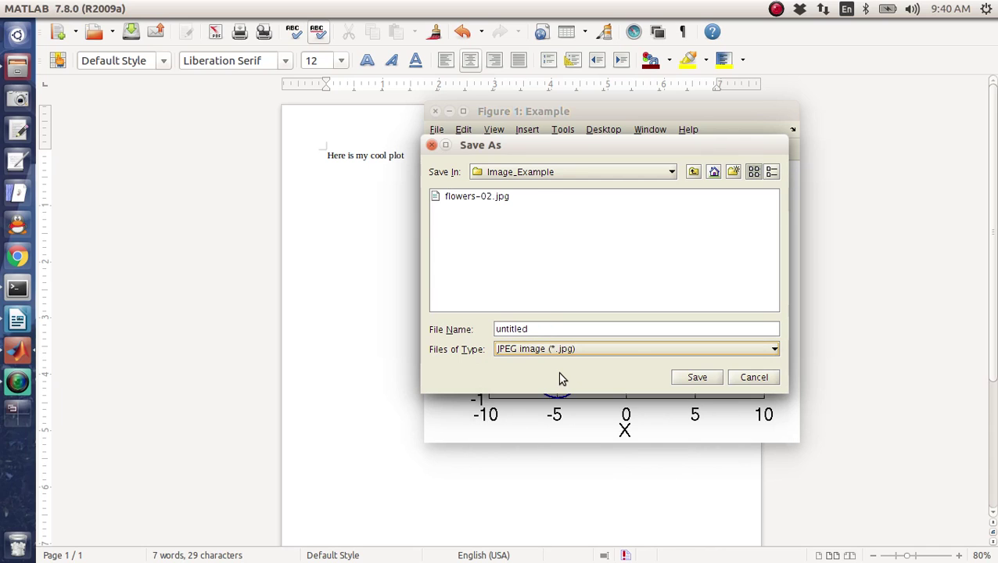
click(695, 376)
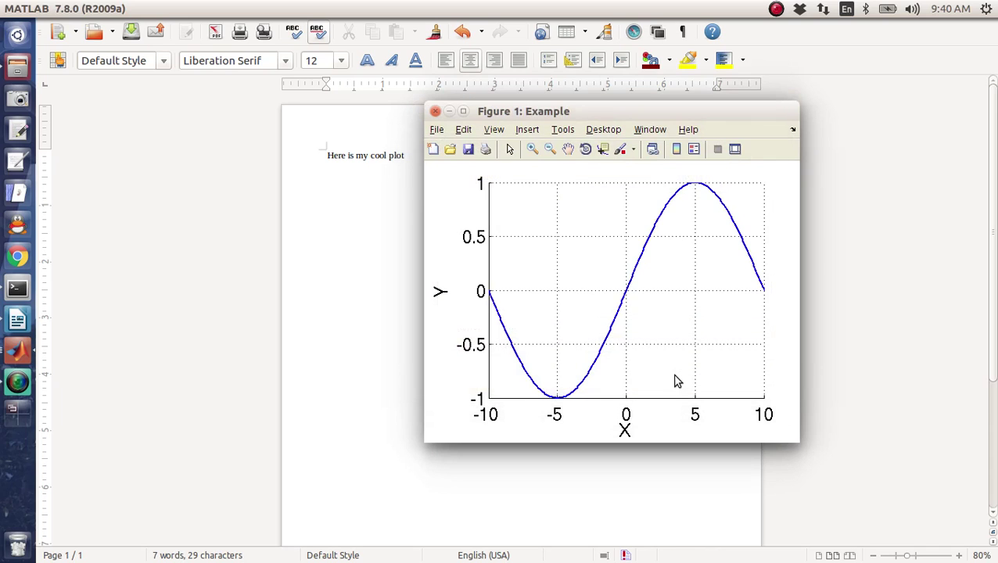
Open untitled.jpg from the Image_Example folder and examine the sharpness of its lines and labels up close
click(11, 72)
double_click(508, 223)
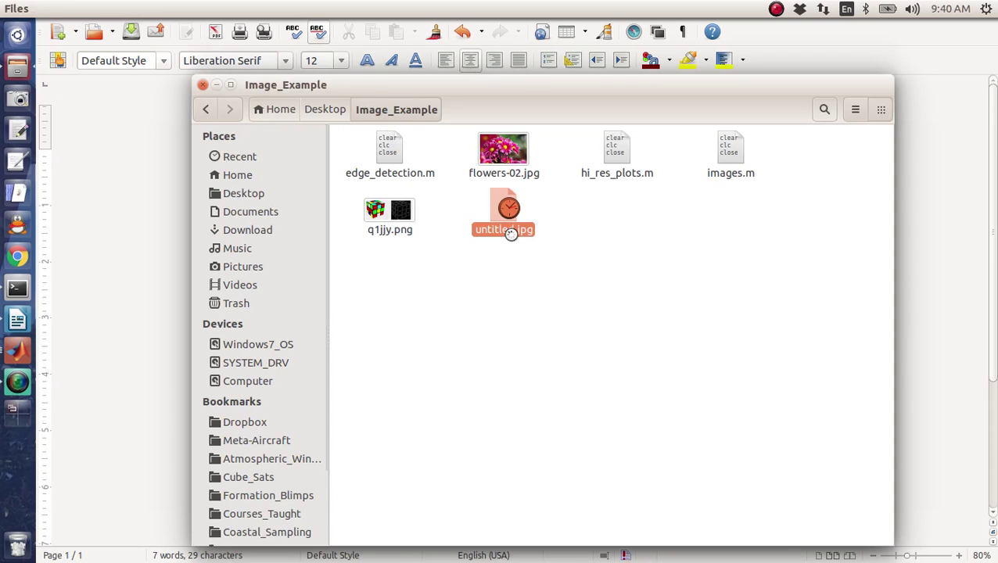
drag(500, 136, 491, 8)
scroll(499, 263, up, 20)
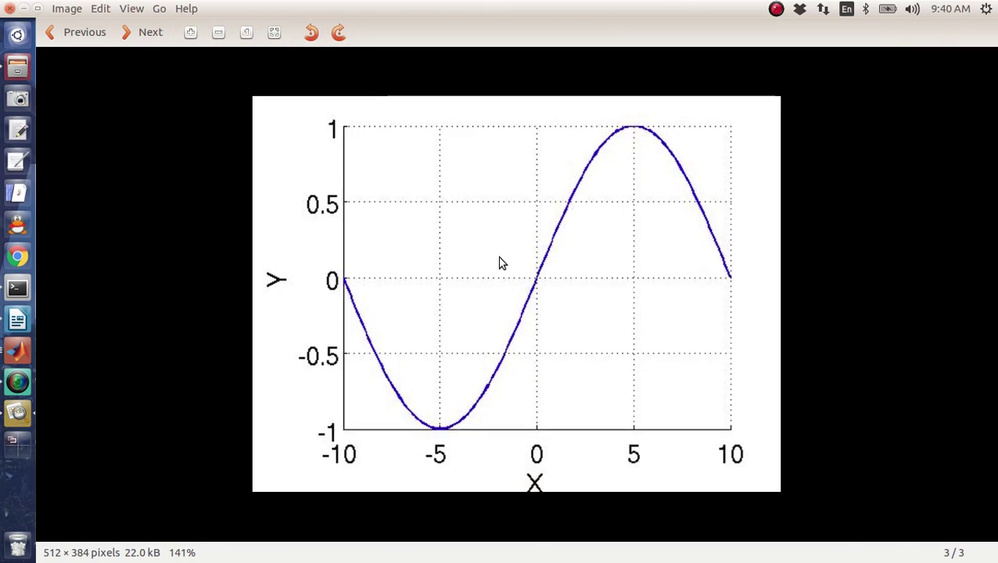
drag(276, 291, 555, 259)
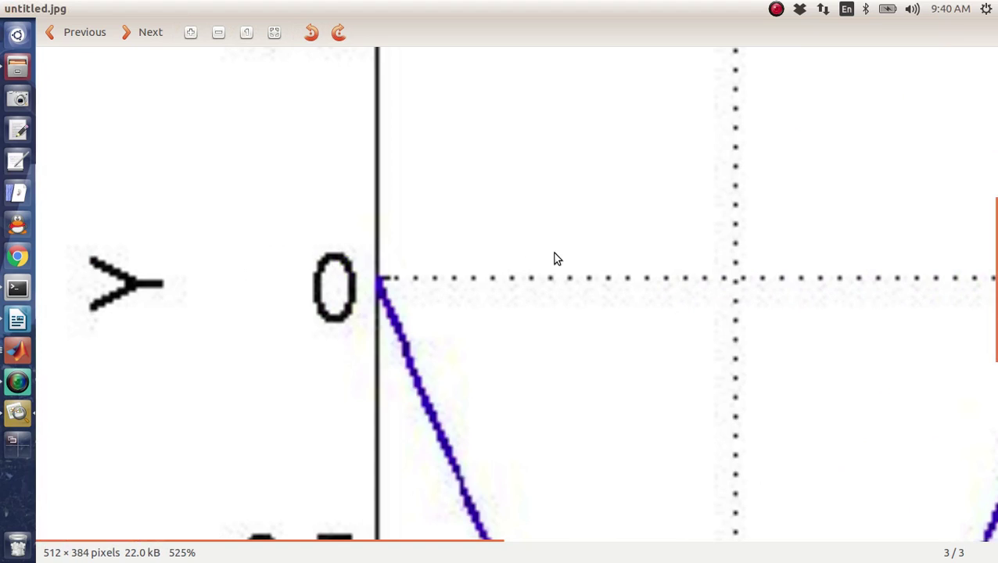
scroll(334, 227, down, 10)
scroll(352, 226, down, 3)
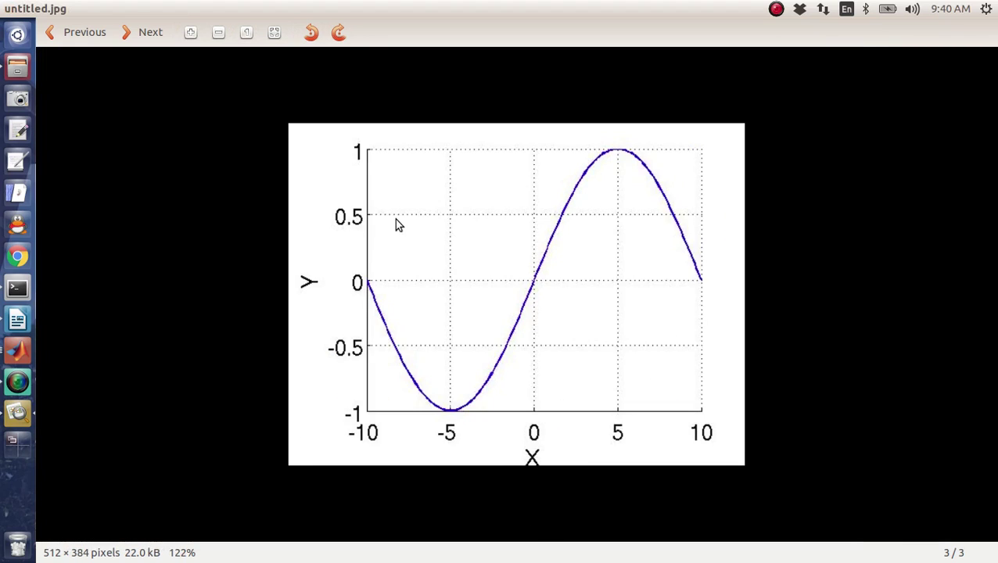
scroll(394, 223, up, 1)
click(9, 8)
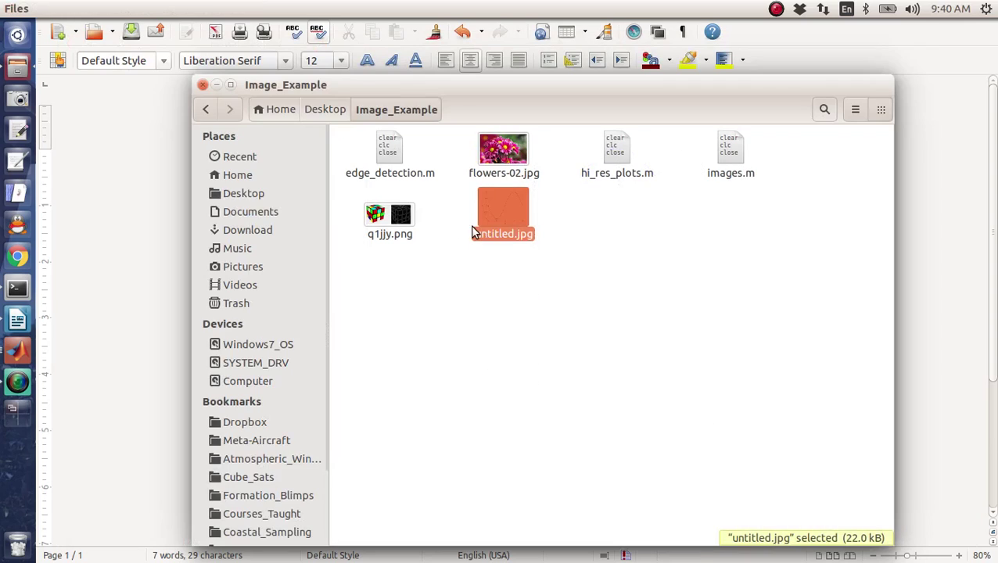
click(420, 222)
Switch back to the MATLAB figure and save it as a Portable Network Graphics file named untitled in Image_Example
click(28, 354)
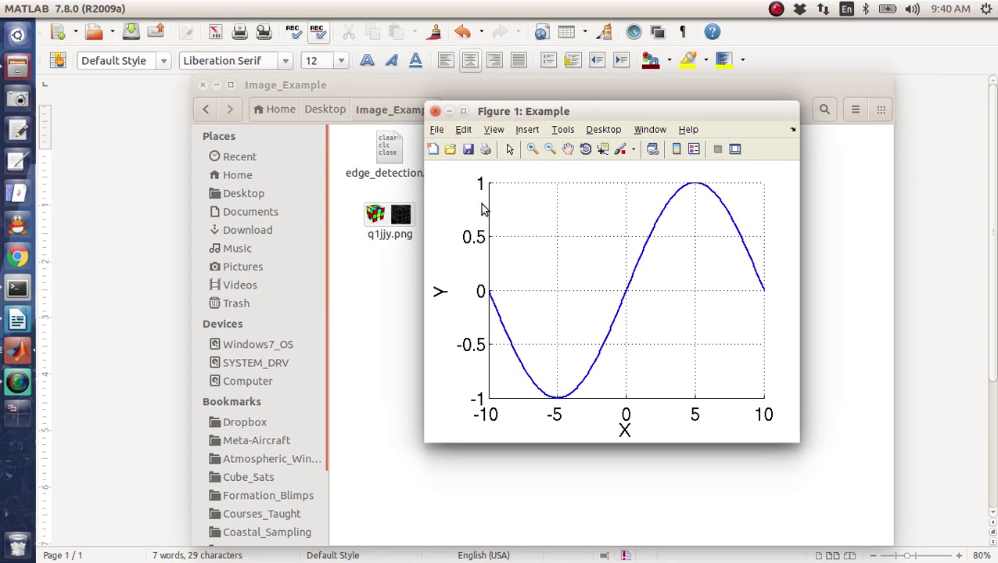
click(438, 129)
click(446, 215)
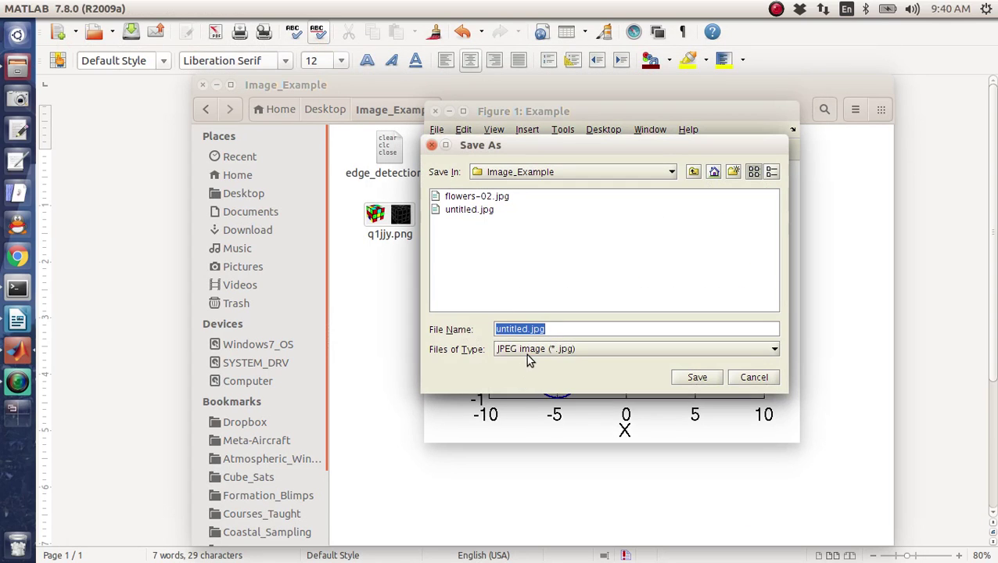
click(528, 355)
click(548, 448)
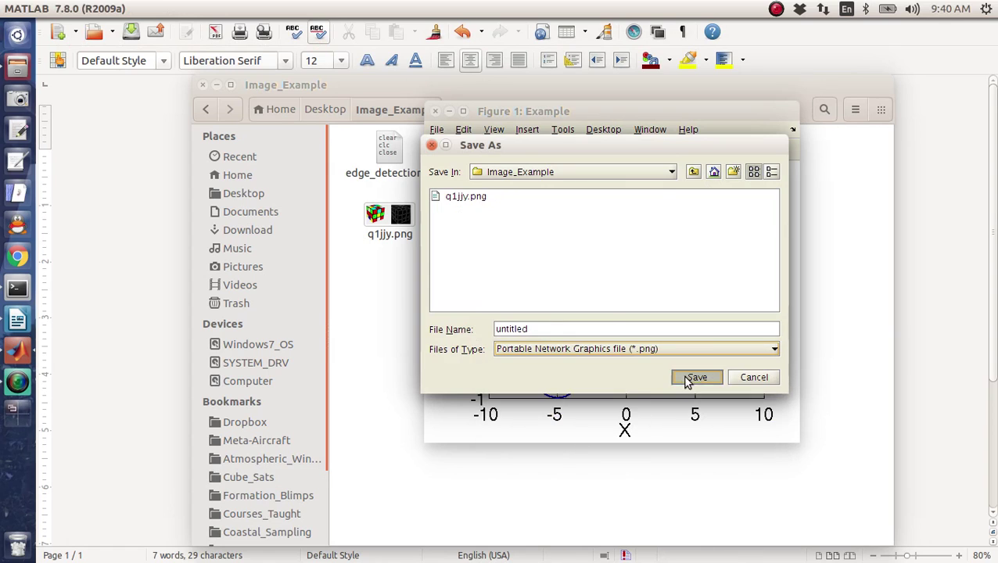
click(696, 377)
Open untitled.png in the image viewer and compare its quality with untitled.jpg
click(356, 348)
double_click(623, 215)
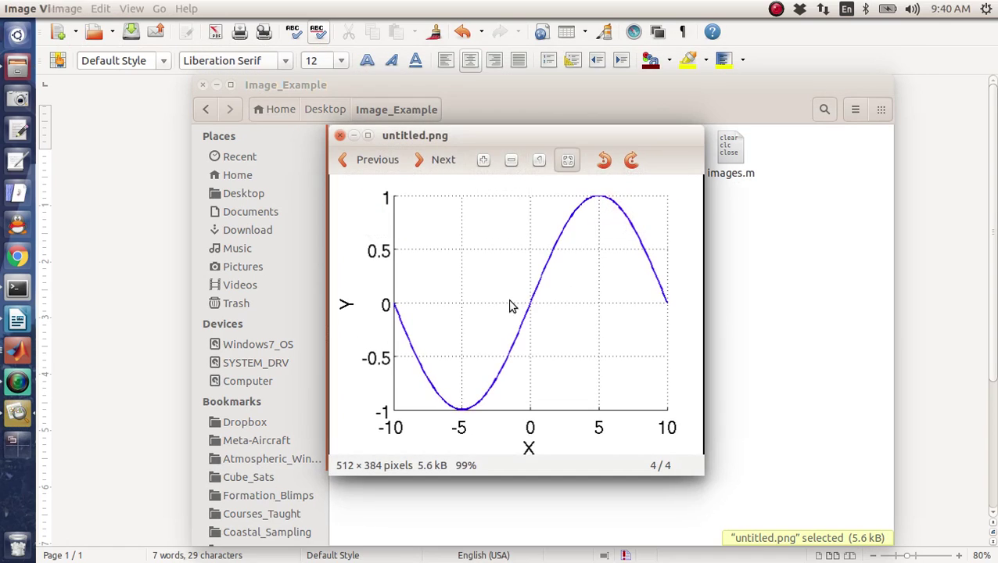
click(363, 159)
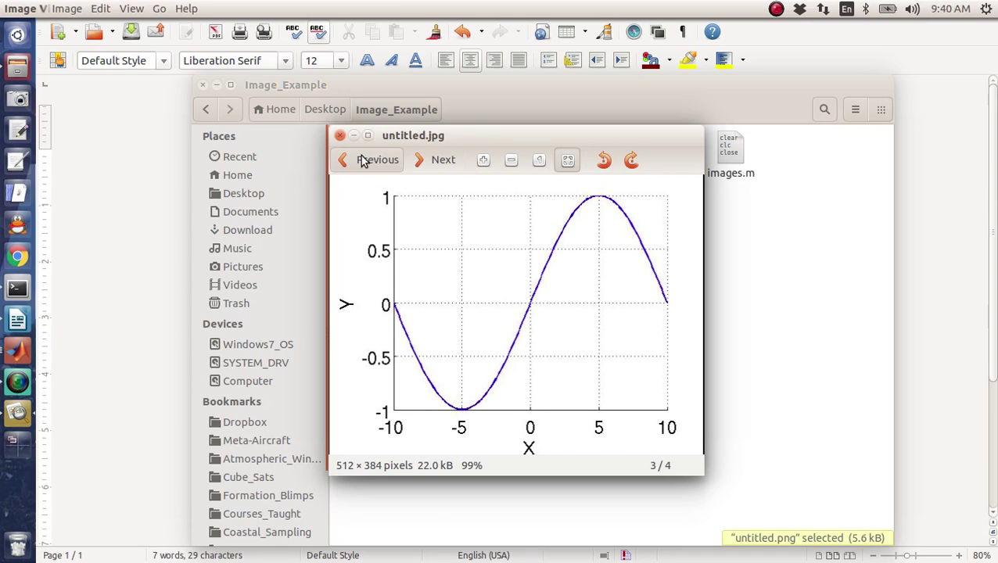
click(422, 161)
click(354, 163)
click(407, 163)
click(379, 163)
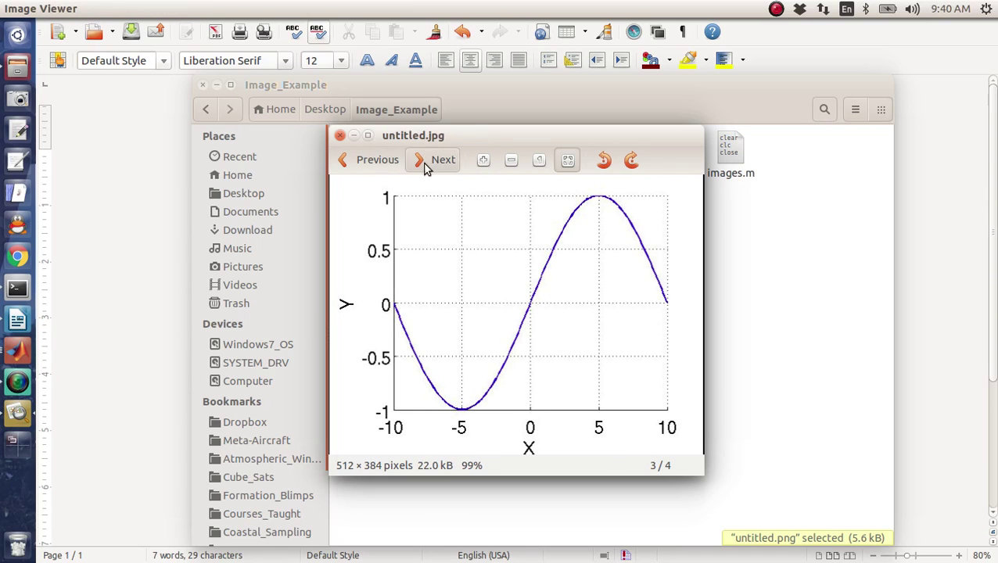
click(426, 165)
click(344, 161)
click(339, 135)
click(486, 343)
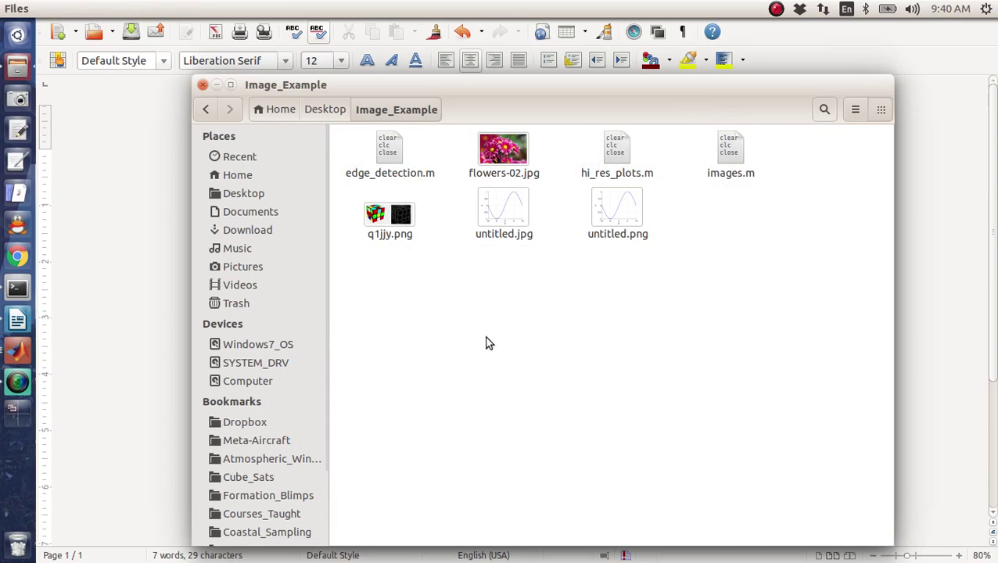
Switch to the Untitled 1 document in LibreOffice Writer
click(24, 320)
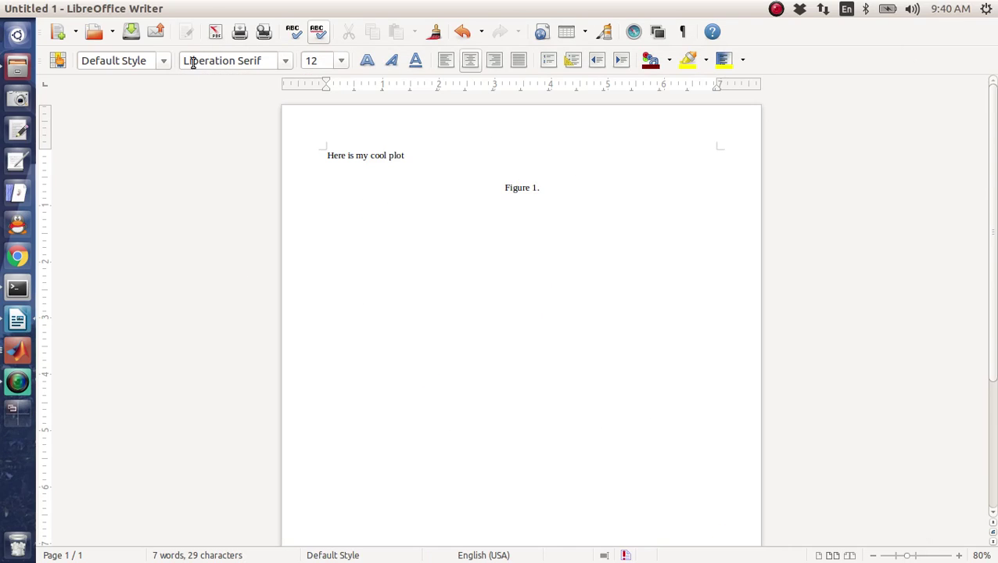
click(153, 10)
click(190, 318)
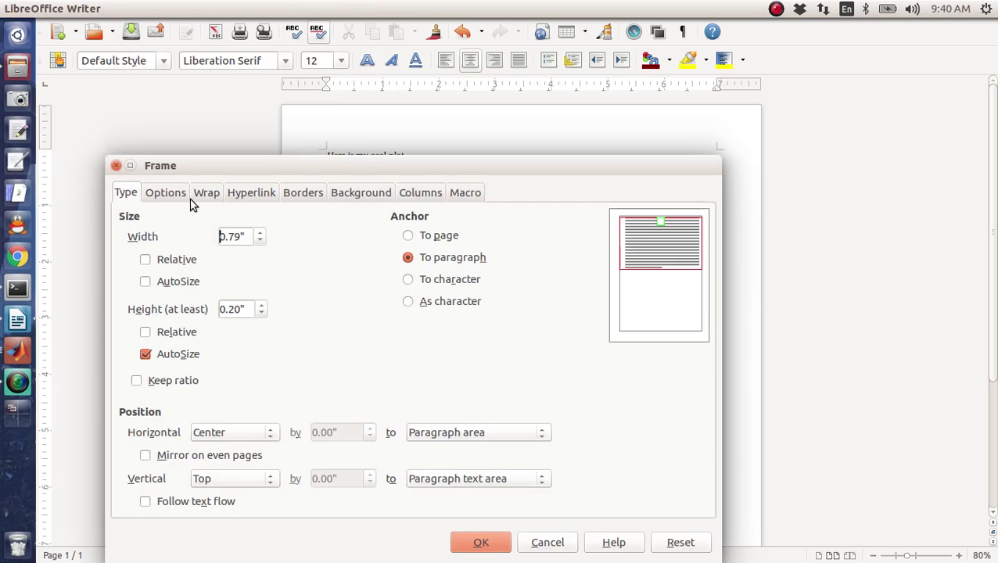
click(551, 542)
Insert the image file untitled.png on the empty line above the "Figure 1." caption
click(157, 8)
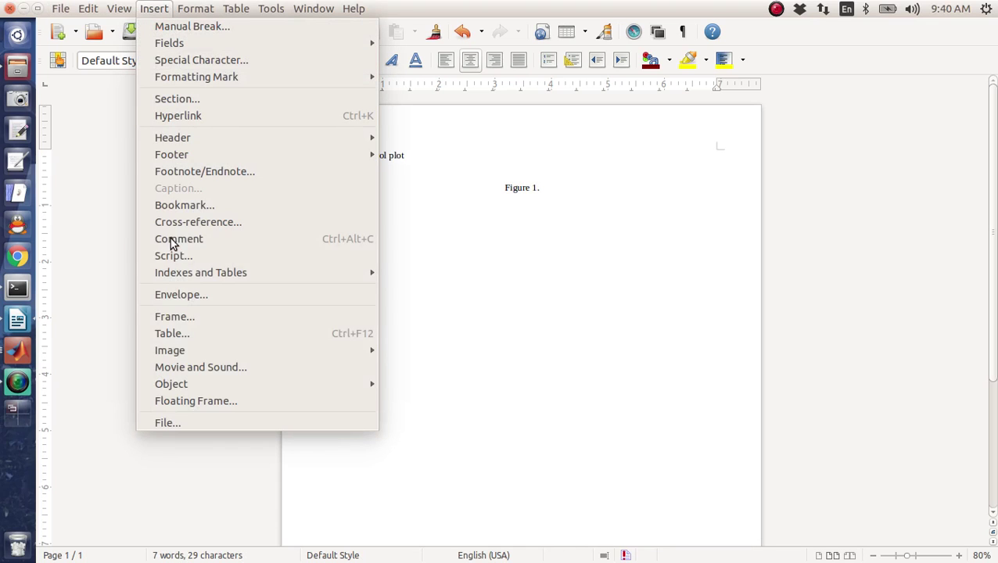
mouse_move(156, 354)
click(414, 353)
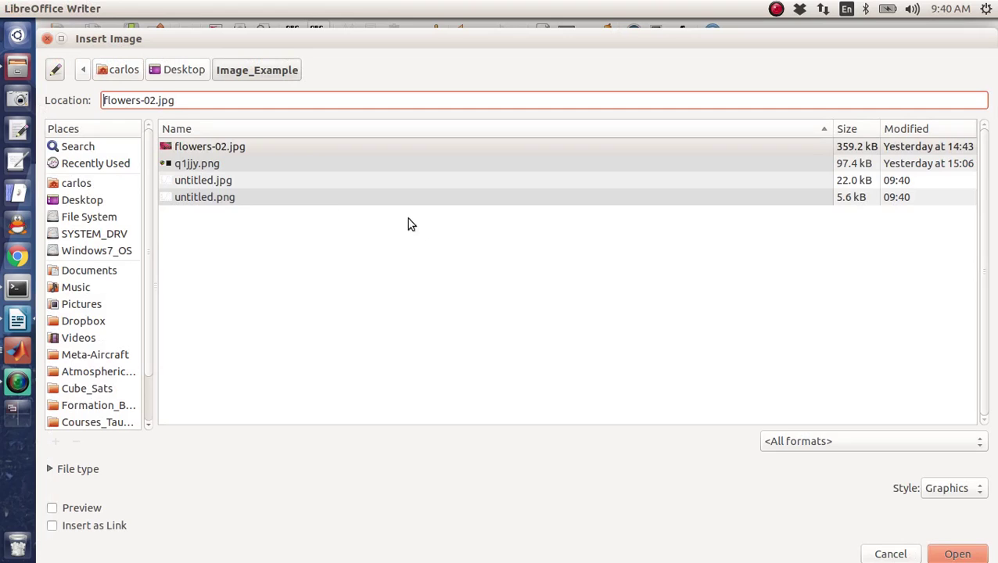
double_click(210, 197)
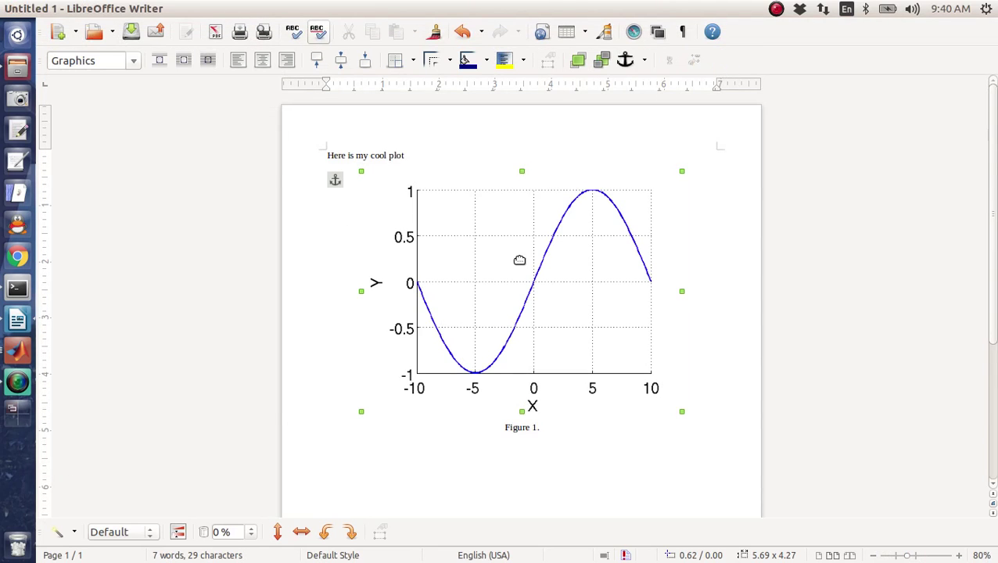
Try to shift the plot image slightly and undo the move
mouse_move(520, 260)
mouse_down()
mouse_move(510, 256)
mouse_move(532, 257)
mouse_up()
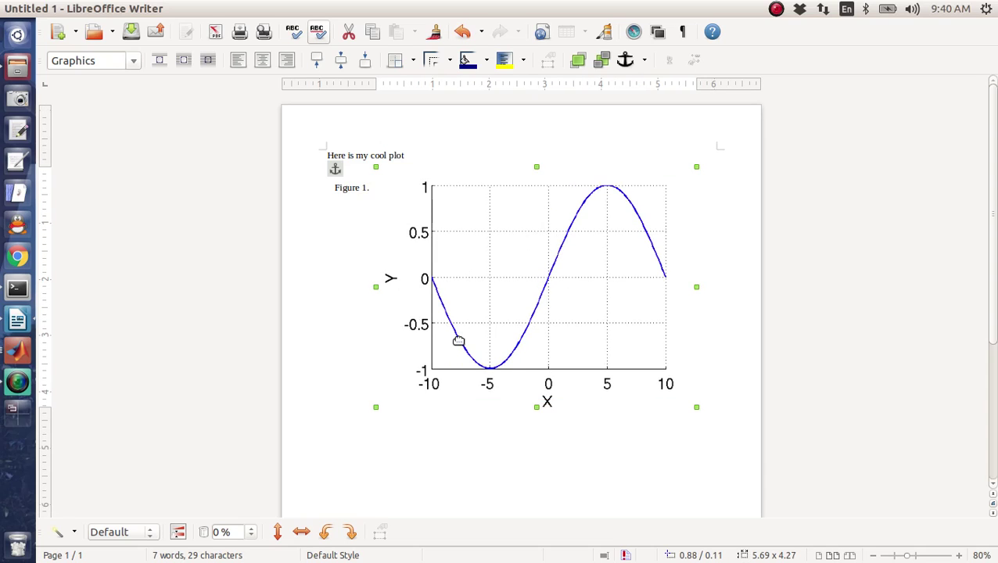
key(ctrl+z)
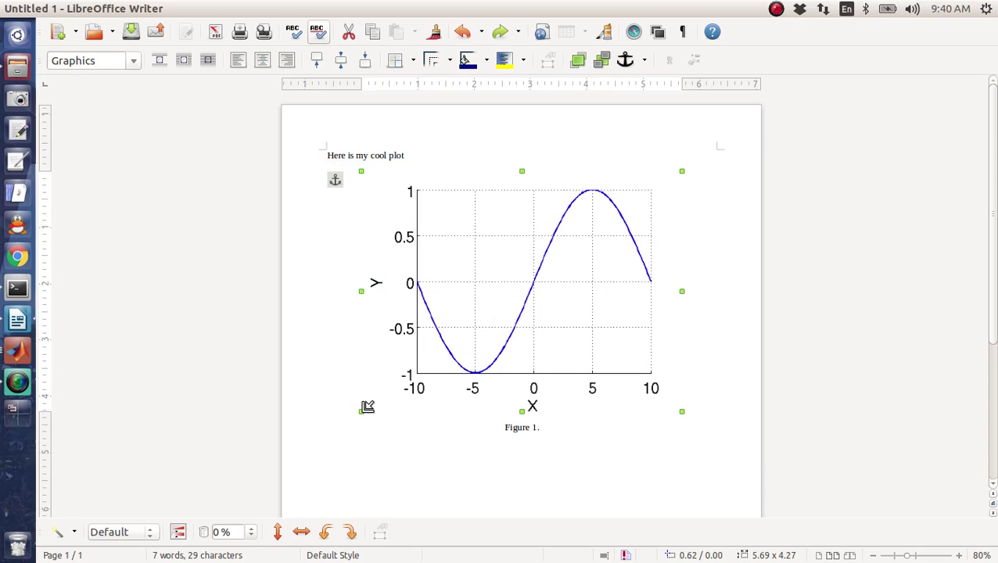
Resize the plot image proportionally to about 6.45 × 4.65 inches
drag(368, 407, 313, 469)
drag(349, 327, 282, 330)
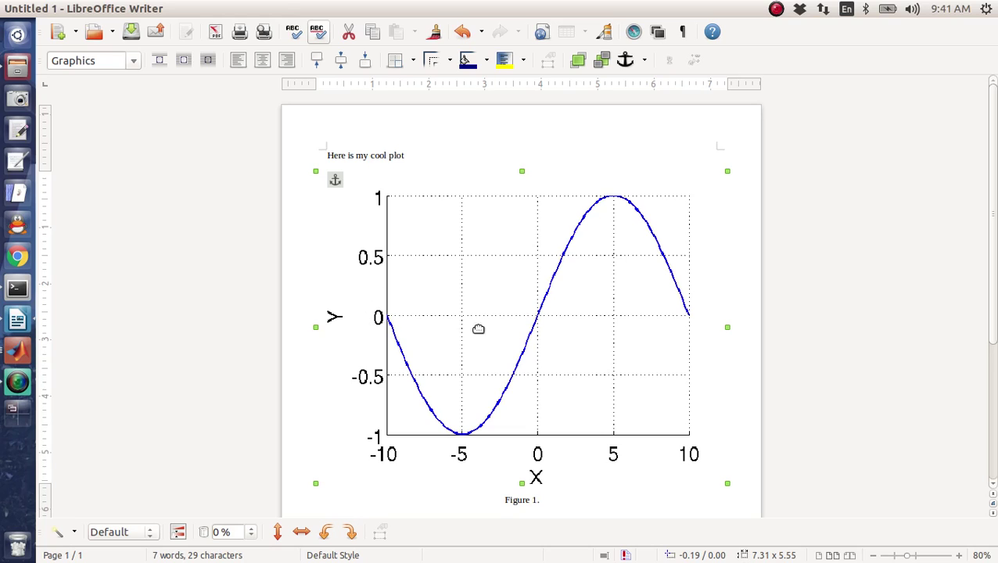
drag(728, 486, 679, 432)
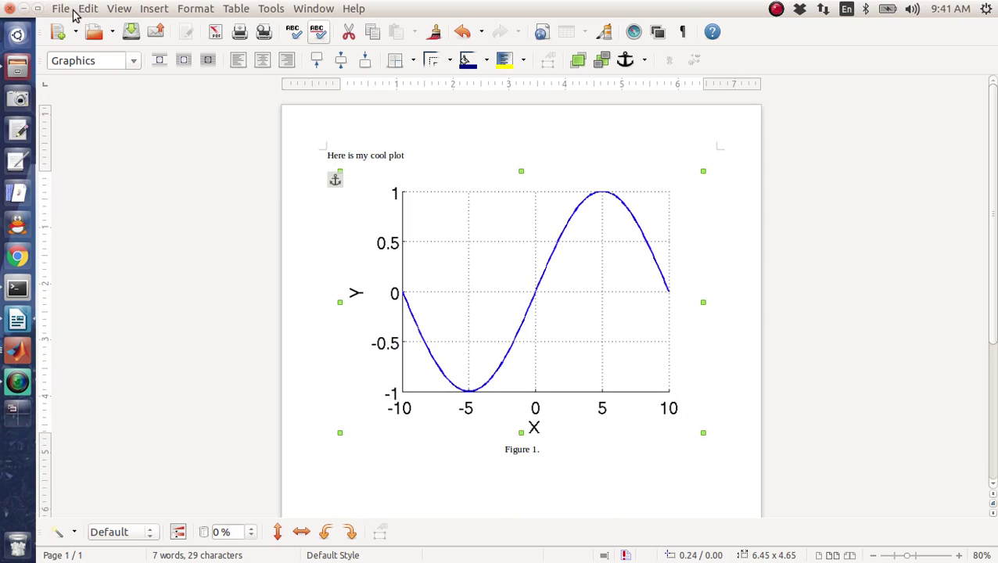
click(72, 11)
click(74, 271)
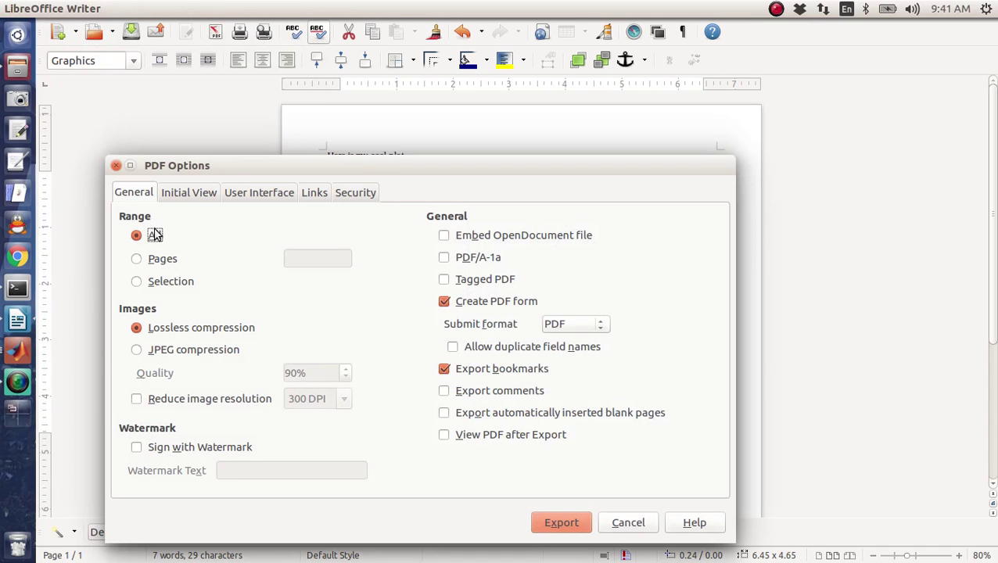
click(550, 516)
click(82, 200)
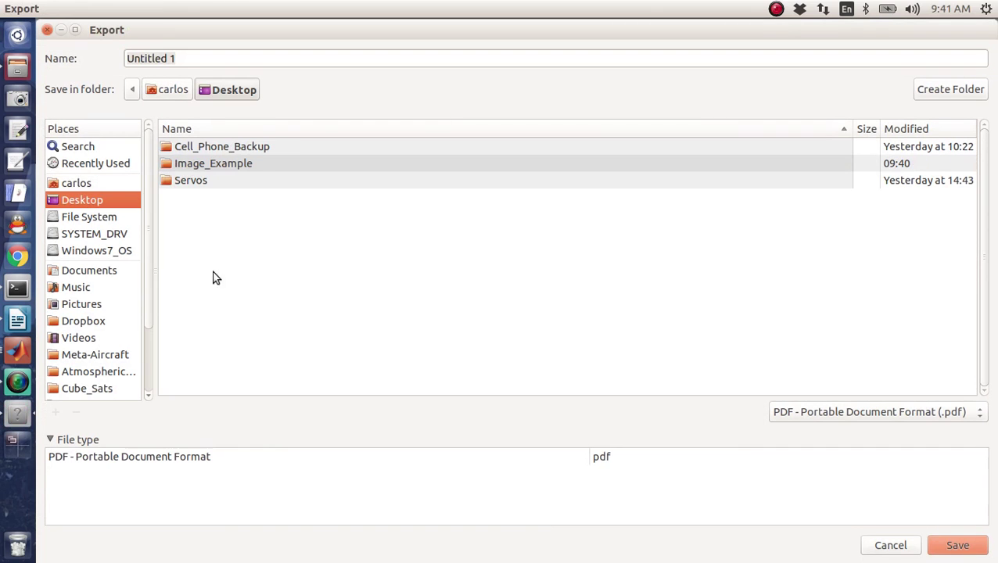
click(867, 538)
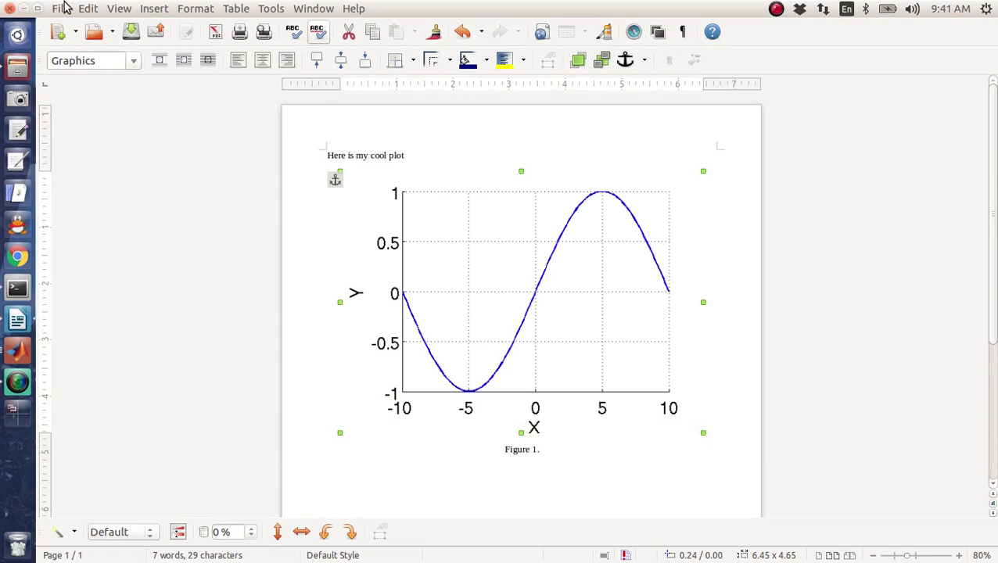
Export the document as the PDF "Untitled 1" to the Desktop folder with the default PDF options
click(62, 8)
click(80, 270)
click(582, 522)
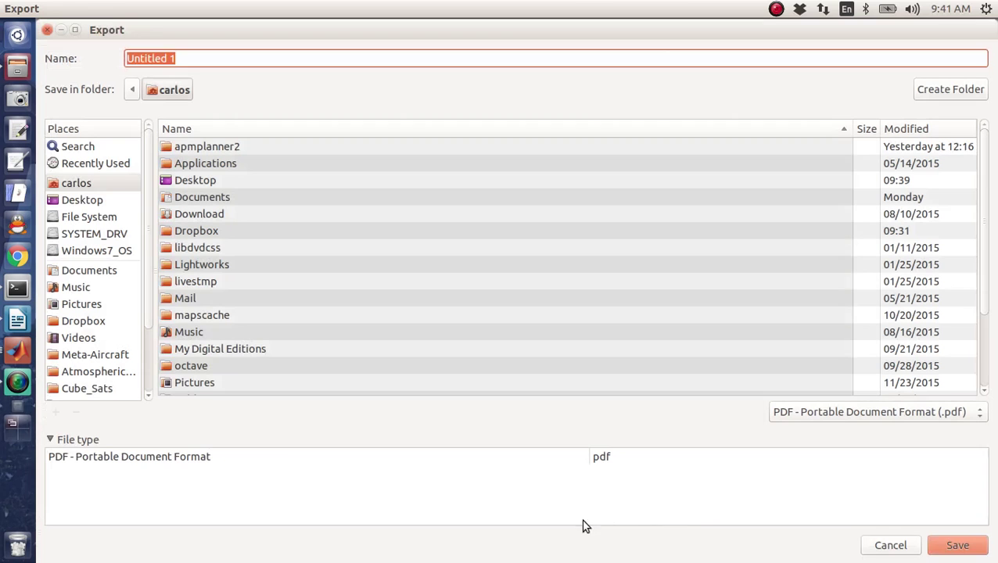
click(78, 199)
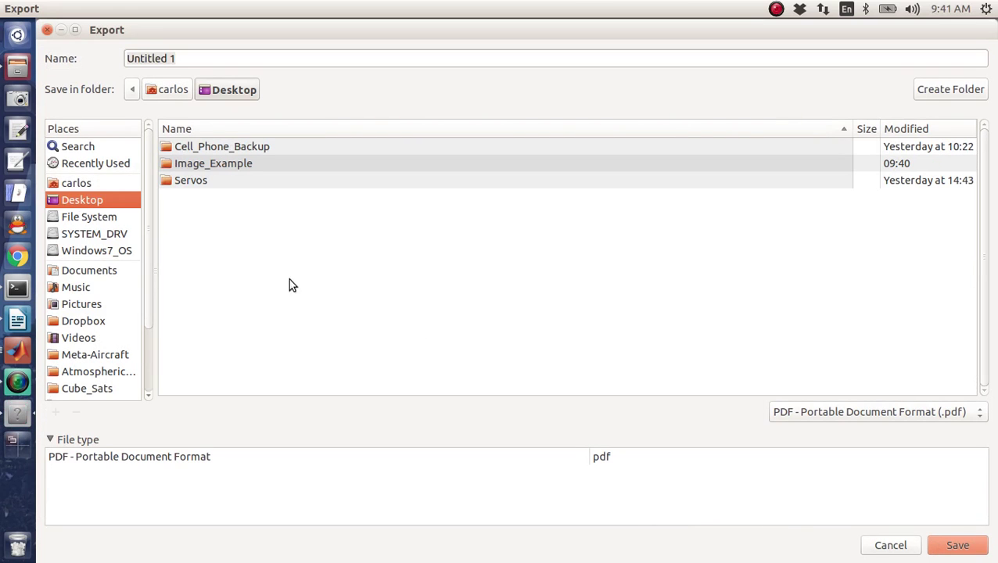
click(939, 544)
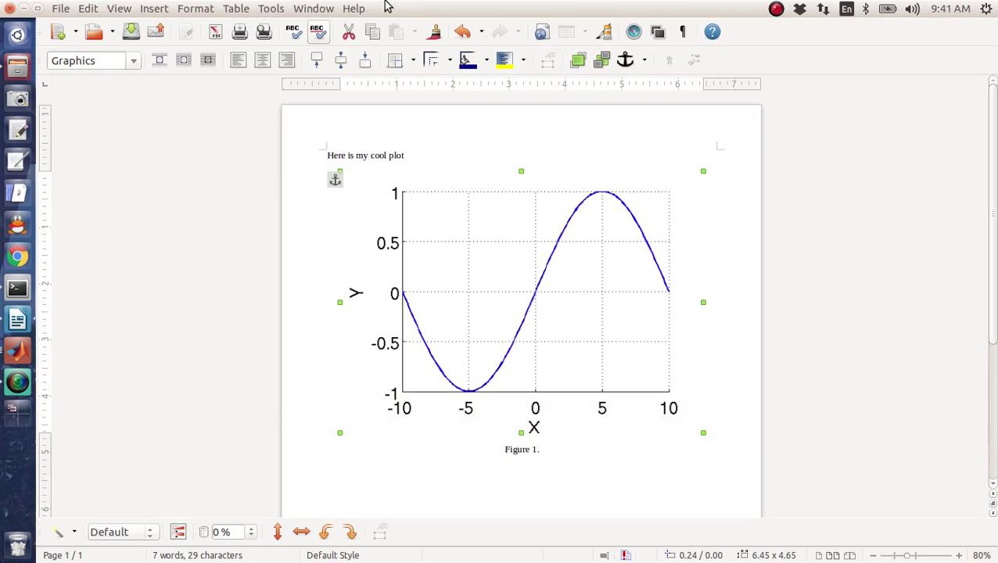
Open Untitled 1.pdf from the desktop, examine the plot's sharpness up close beside the caption text, and close the viewer
drag(386, 7, 424, 77)
drag(332, 8, 507, 105)
drag(191, 8, 227, 86)
double_click(106, 234)
scroll(346, 231, down, 4)
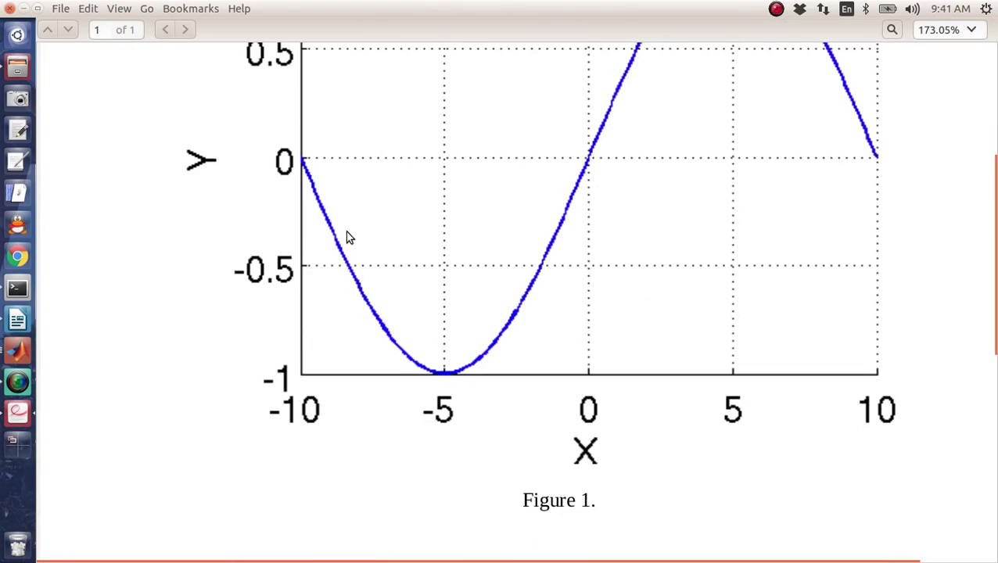
key(ctrl+minus)
scroll(345, 231, down, 1)
scroll(374, 234, up, 6)
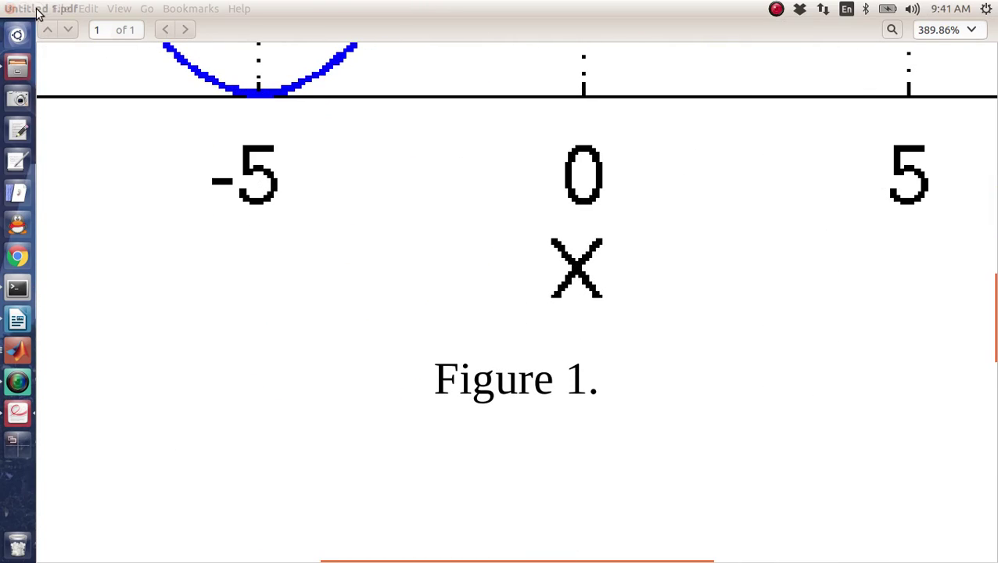
click(9, 8)
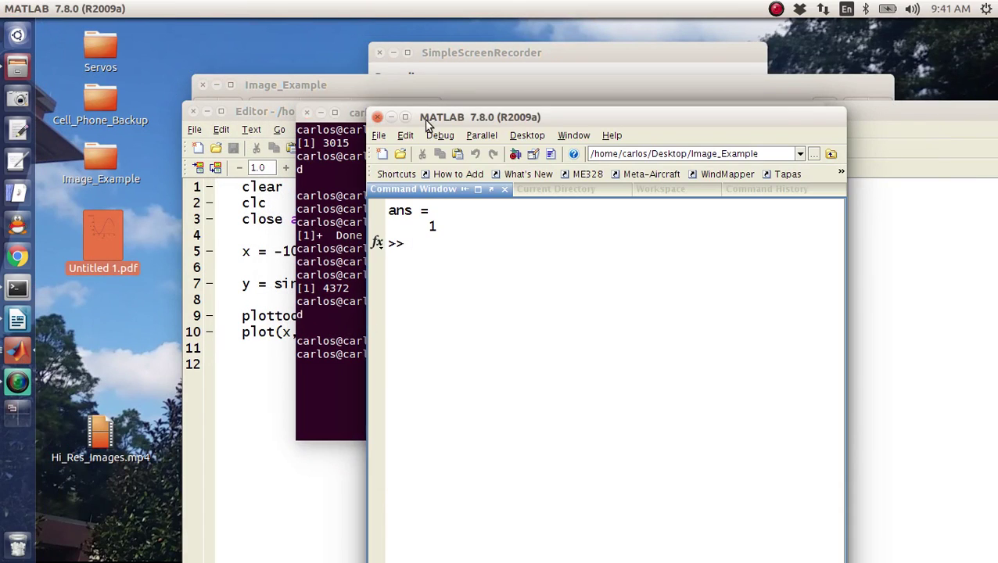
Switch to MATLAB and save Figure 1 as the EPS file untitled.eps in the Image_Example folder
drag(426, 121, 378, 22)
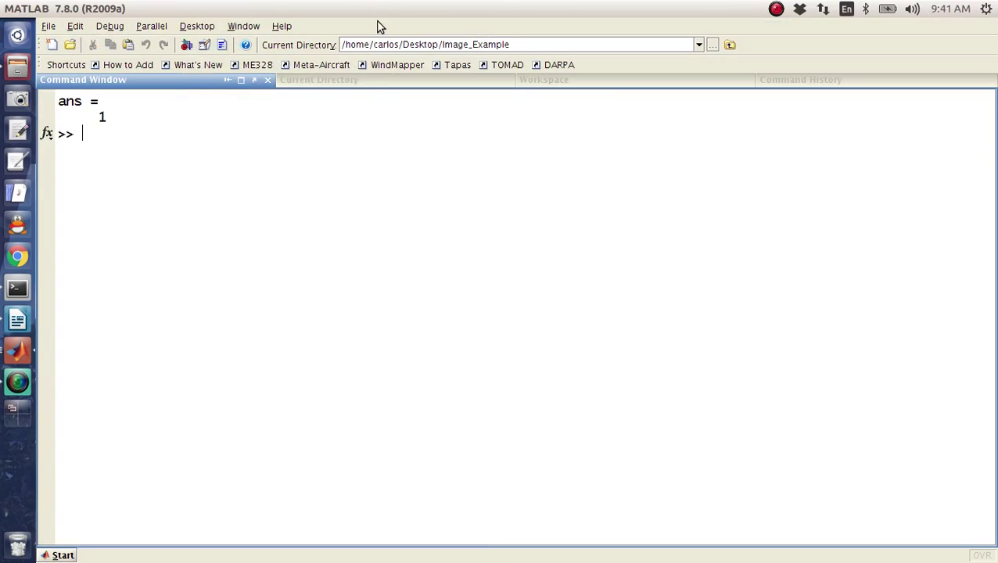
click(25, 355)
click(629, 202)
click(436, 129)
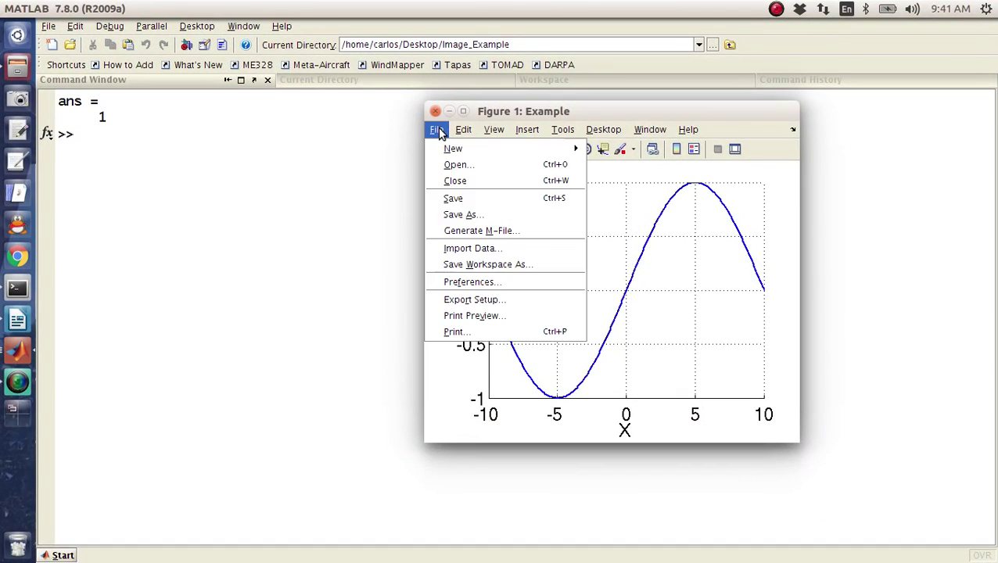
click(458, 214)
click(508, 348)
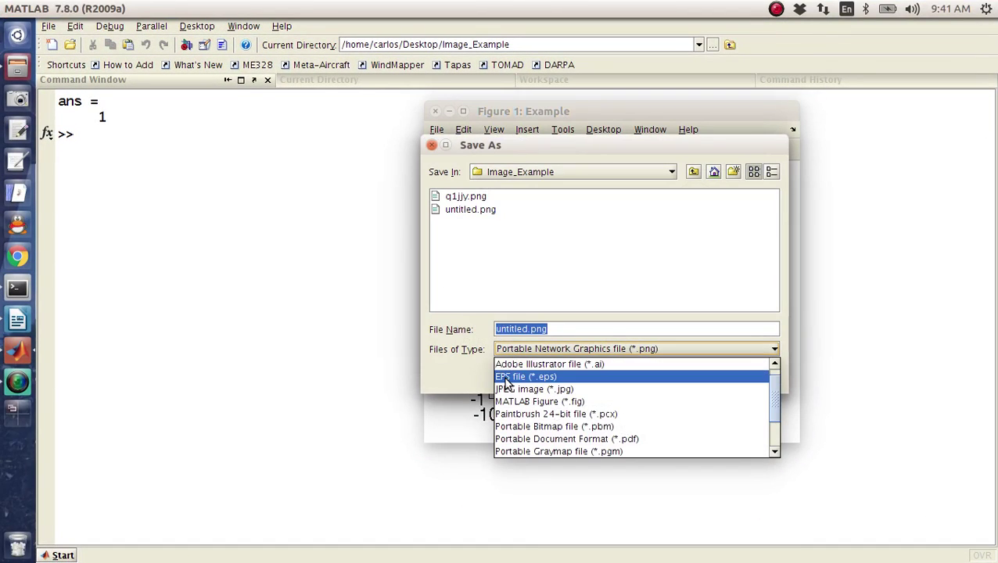
click(509, 378)
click(685, 377)
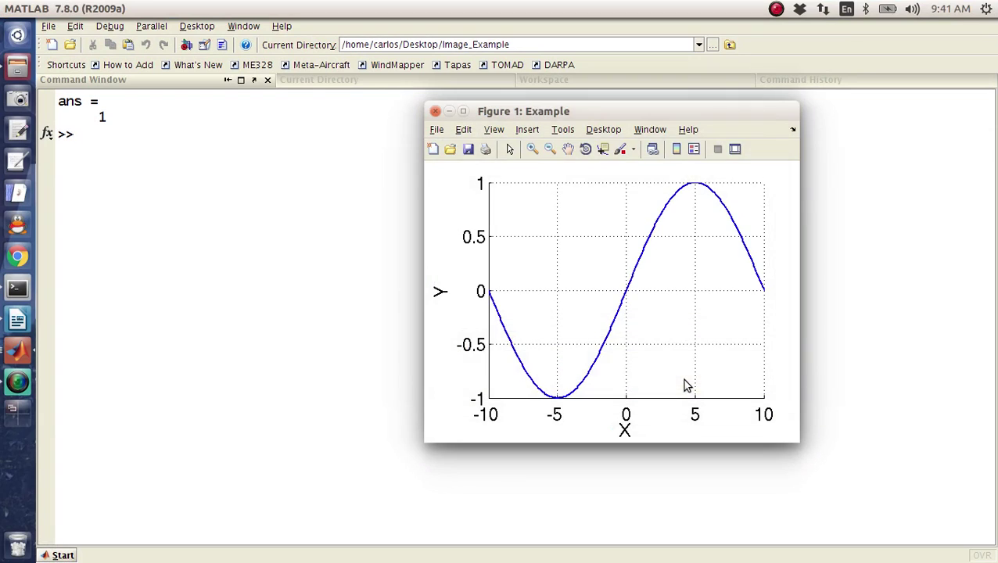
Open untitled.eps from the Image_Example folder and examine the sharpness of its curve and axis labels at high magnification
click(18, 66)
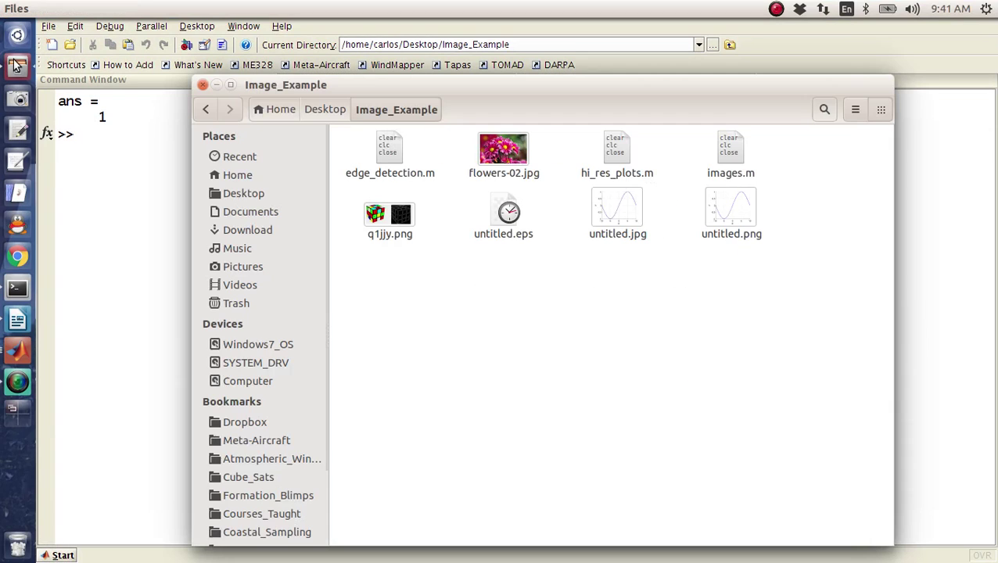
double_click(505, 211)
double_click(405, 39)
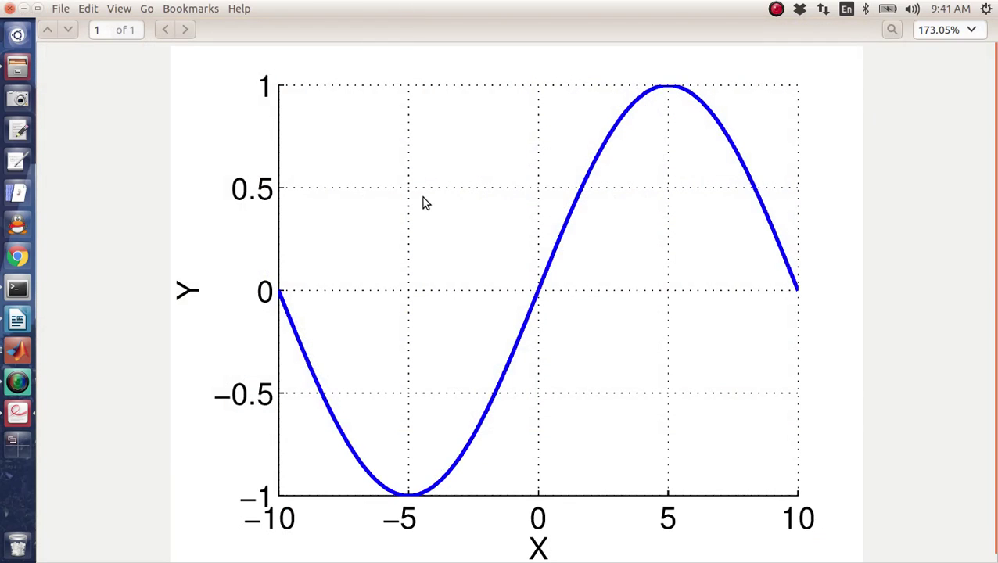
scroll(423, 203, up, 8)
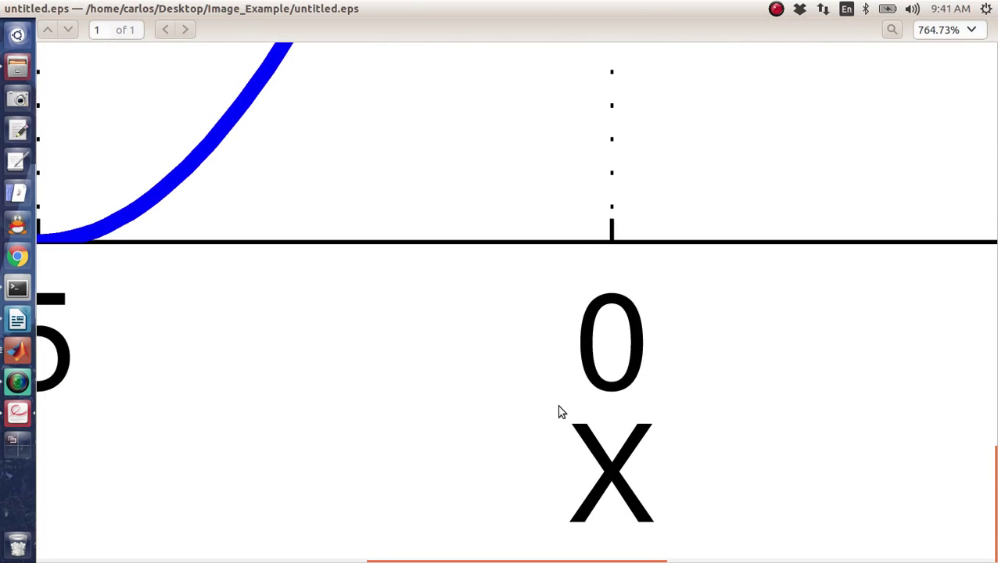
scroll(641, 351, up, 10)
scroll(641, 350, left, 10)
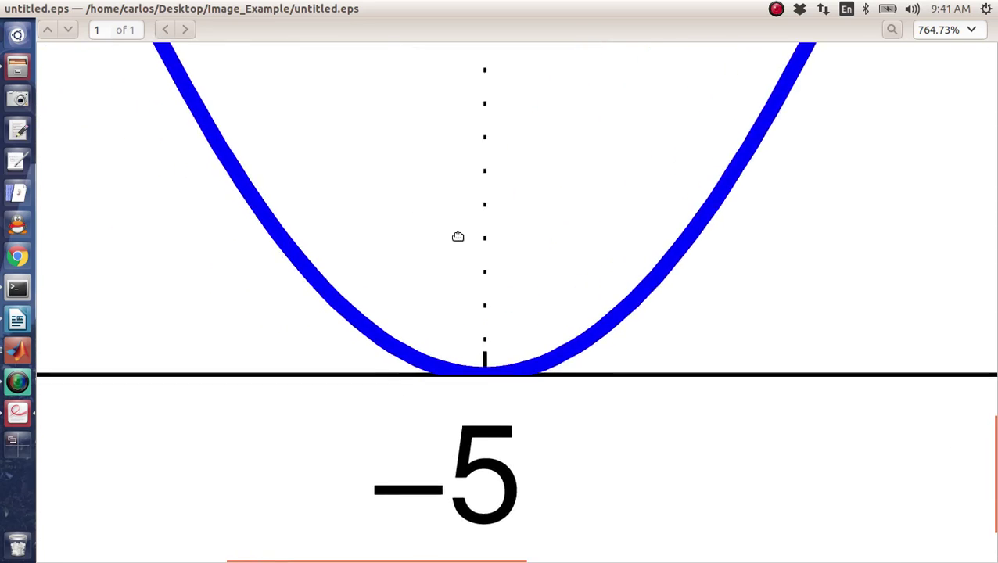
scroll(483, 215, up, 3)
scroll(484, 218, down, 9)
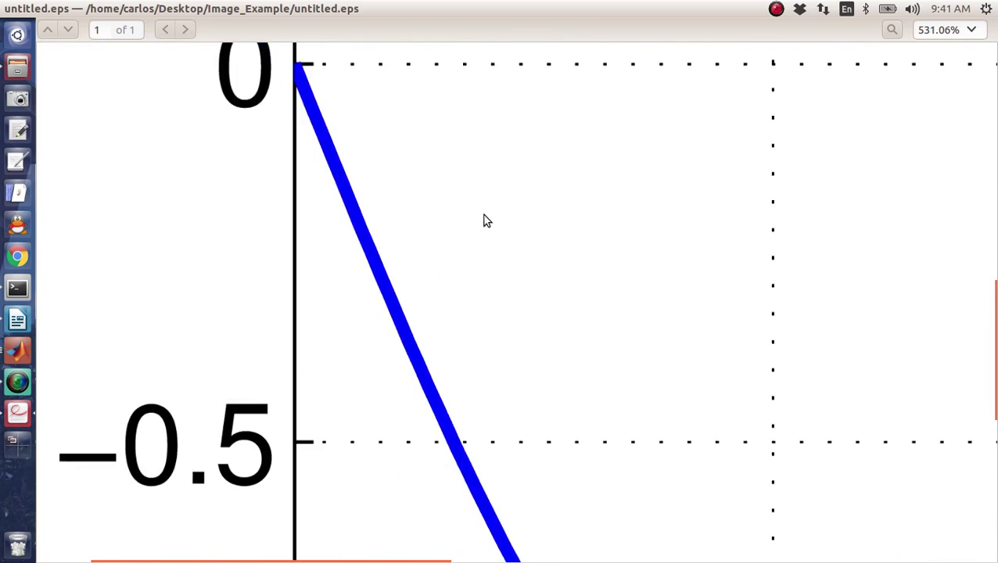
scroll(695, 156, down, 1)
scroll(692, 155, up, 2)
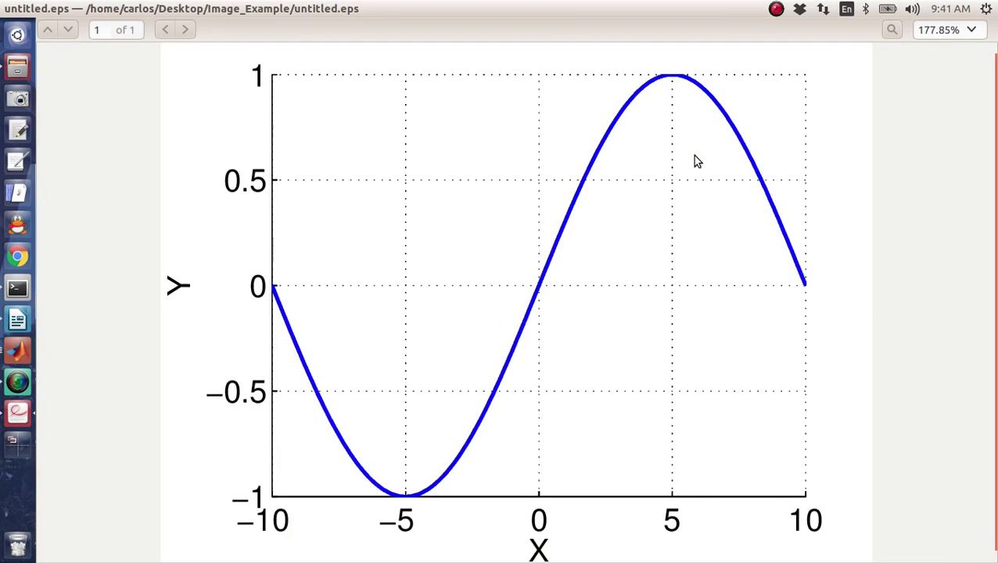
scroll(692, 155, down, 1)
Switch to the Untitled 1 document in LibreOffice Writer and delete the PNG plot image
click(17, 327)
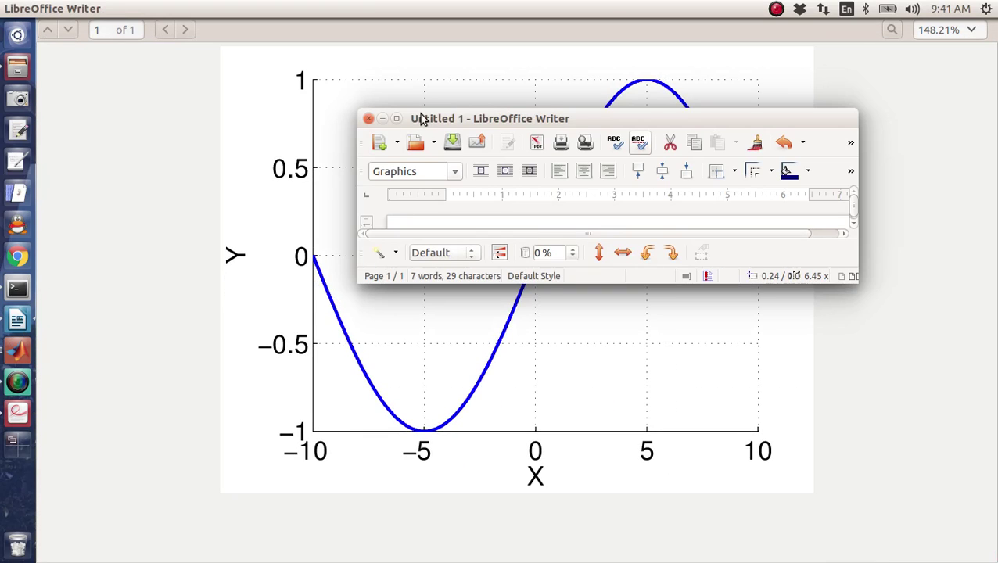
drag(419, 118, 378, 16)
key(Delete)
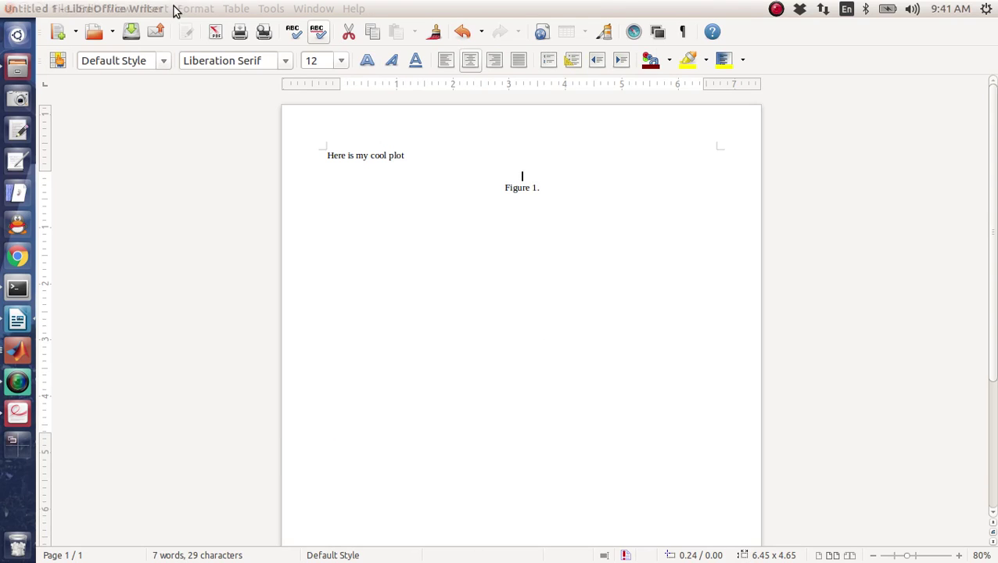
Insert the image untitled.eps from the Image_Example folder above the "Figure 1." caption
click(154, 8)
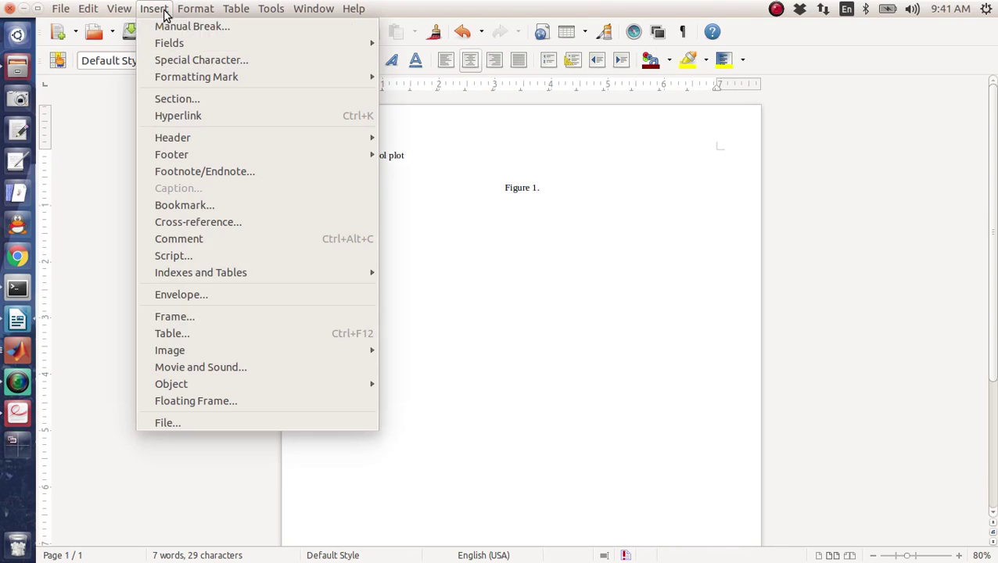
click(400, 352)
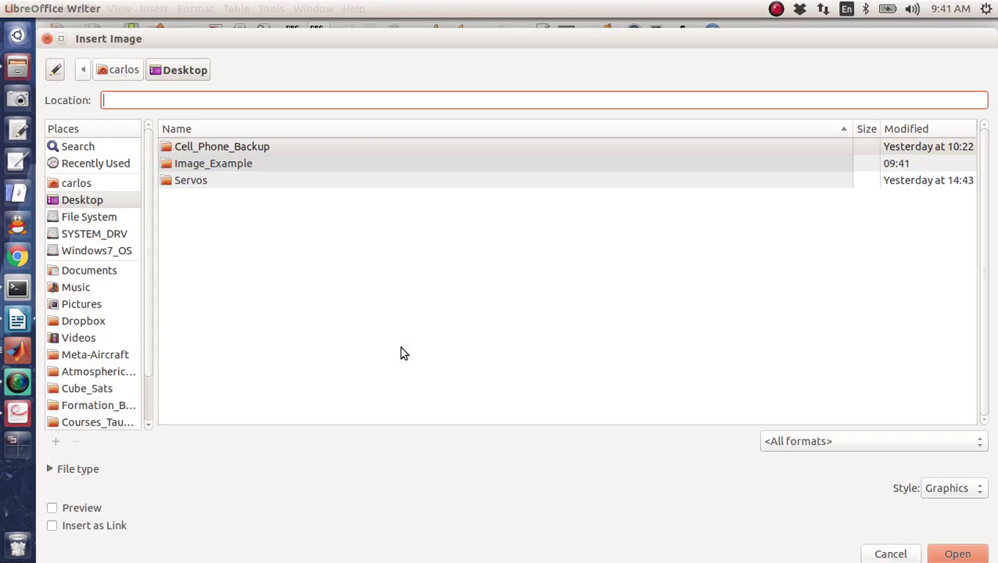
click(185, 165)
double_click(185, 166)
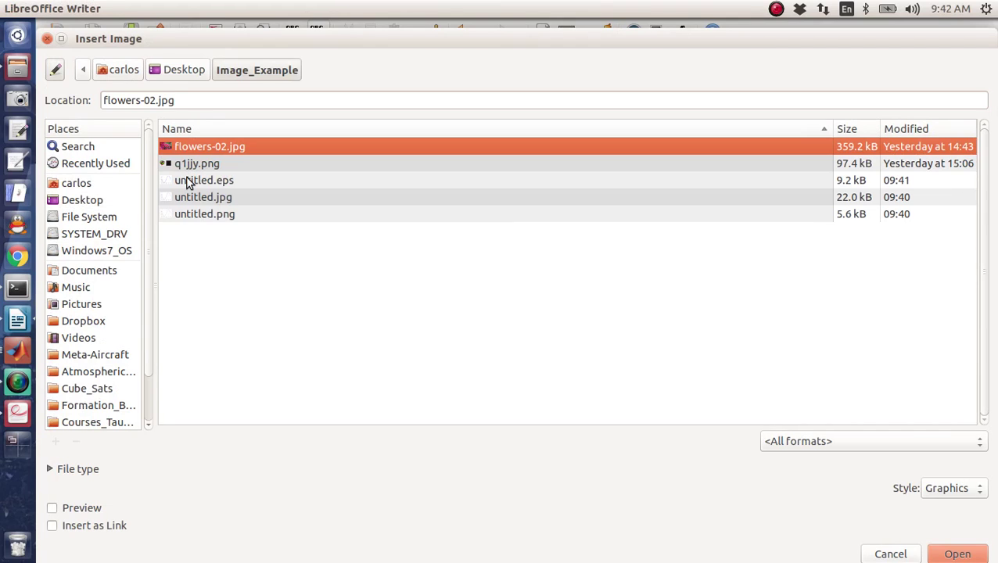
double_click(202, 182)
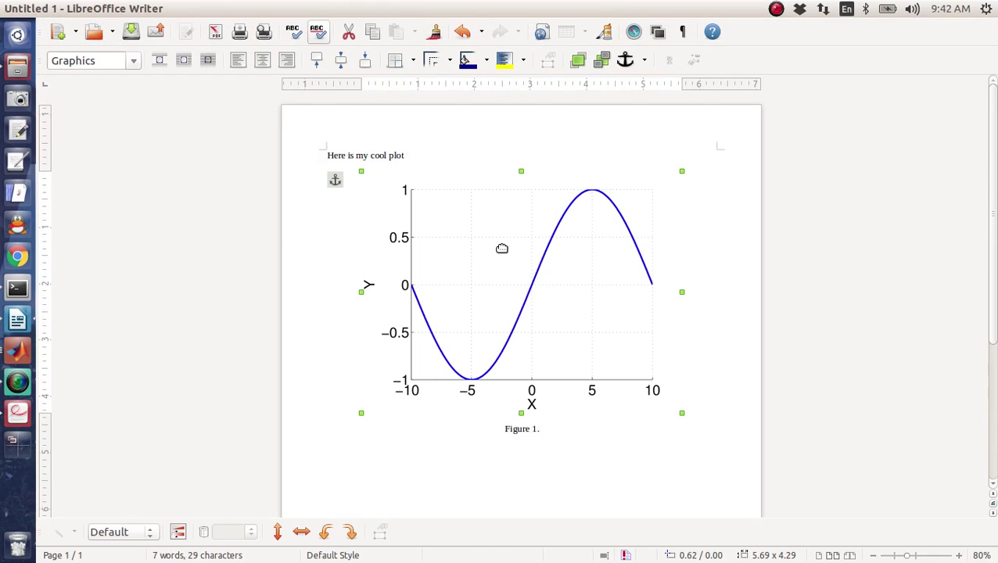
Add a left-aligned line below the caption reading "LaTeX – uses EPS format natively! Which is pretty cool."
click(509, 477)
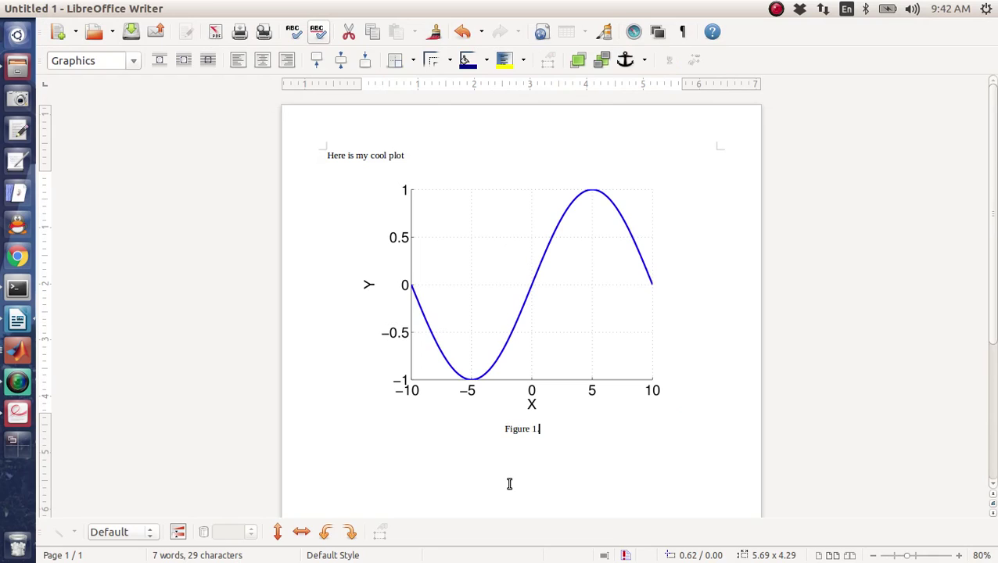
key(ctrl+l)
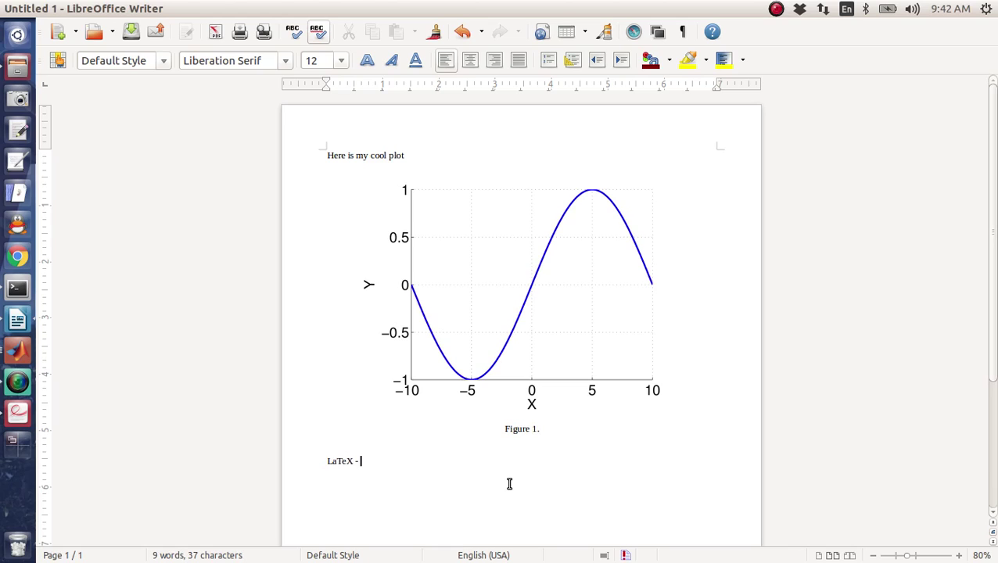
text(LaTeX - use)
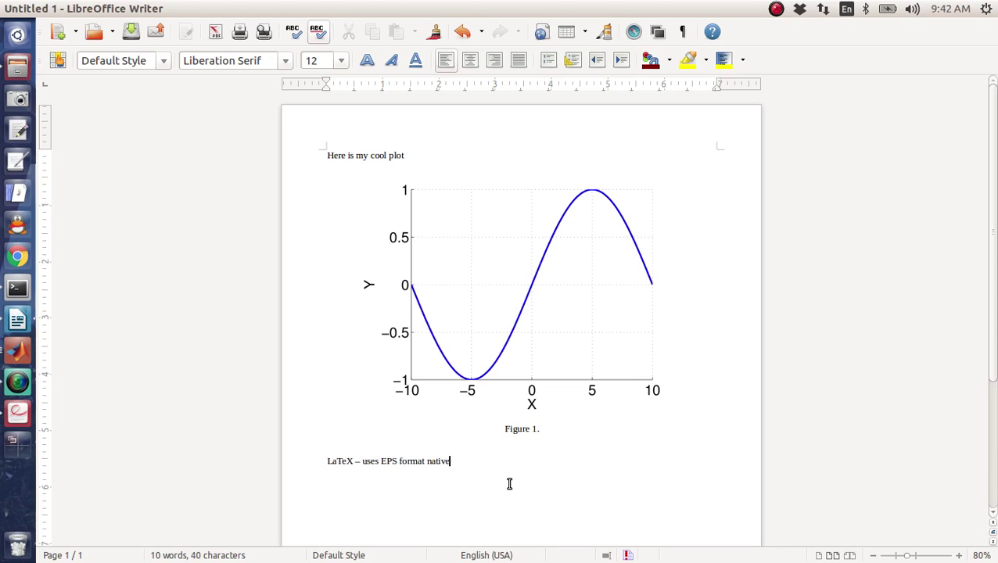
text(s EPS format natively! which is pretty cool)
key(ctrl+s)
click(890, 552)
Launch the Inkscape vector graphics editor
click(521, 259)
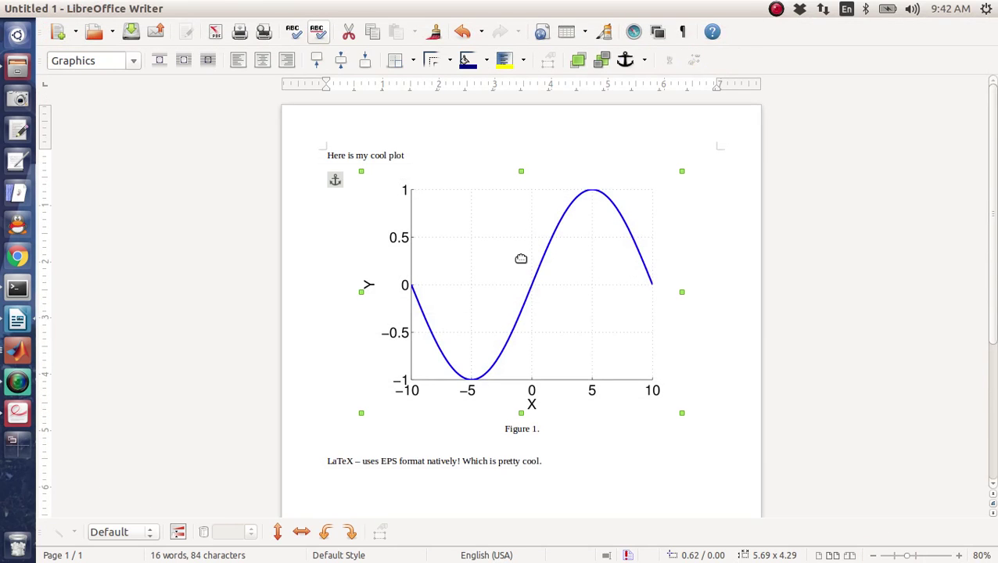
key(super)
text(ink)
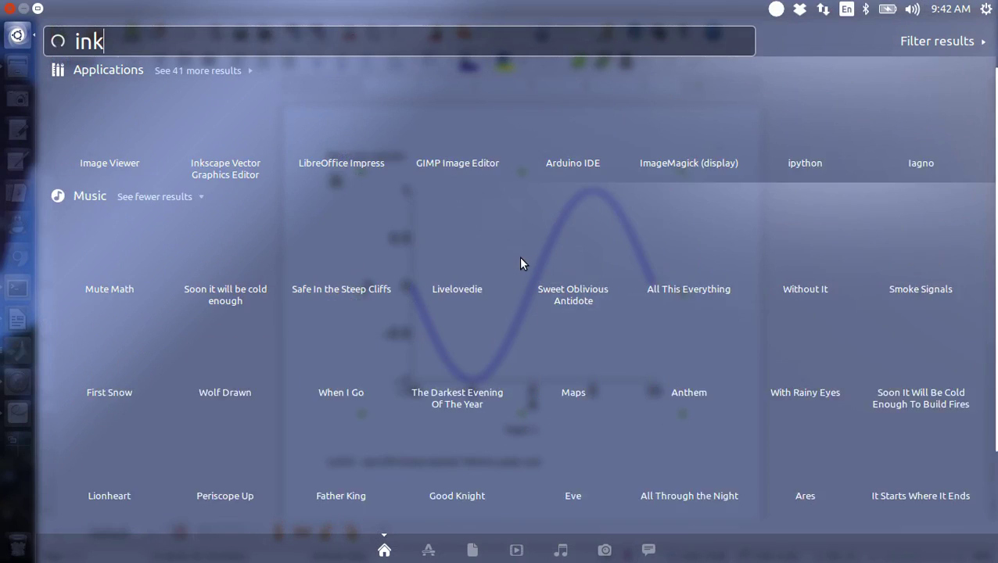
key(Escape)
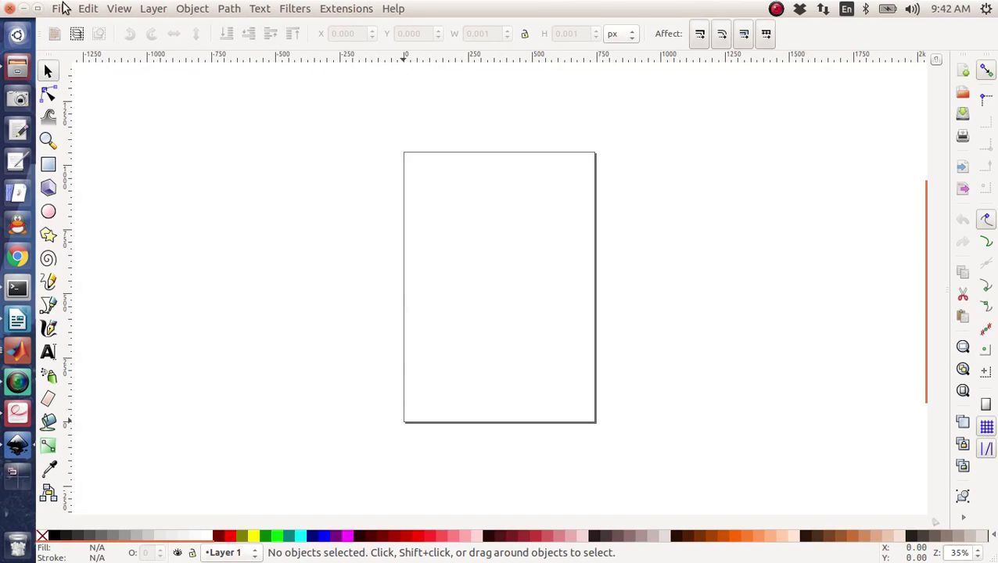
click(62, 8)
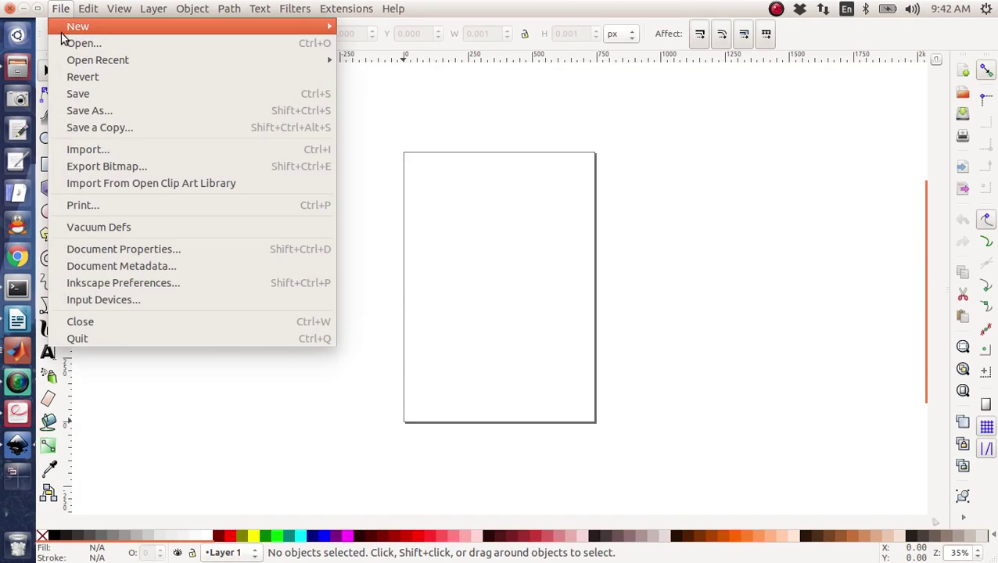
click(64, 39)
click(216, 179)
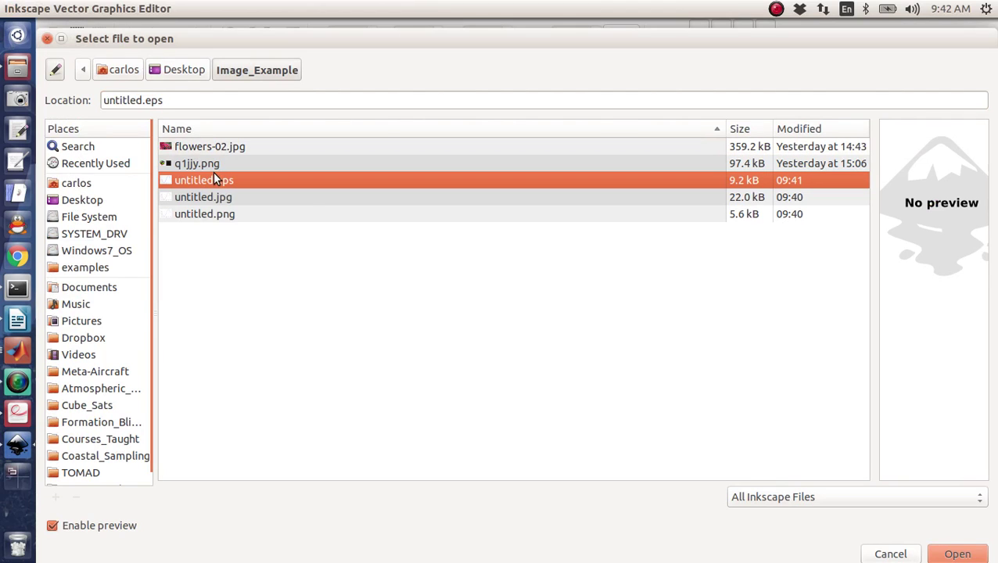
click(945, 548)
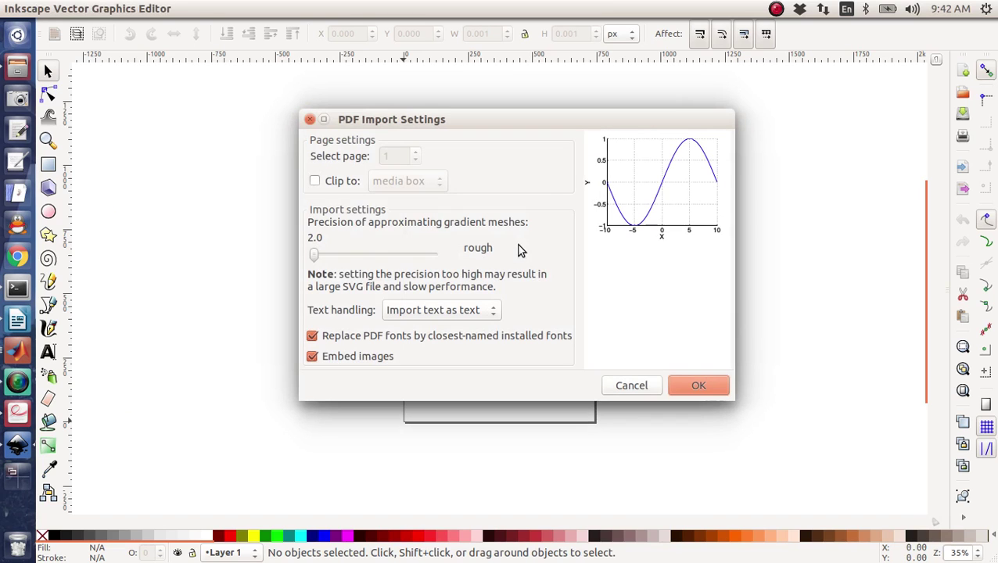
click(630, 385)
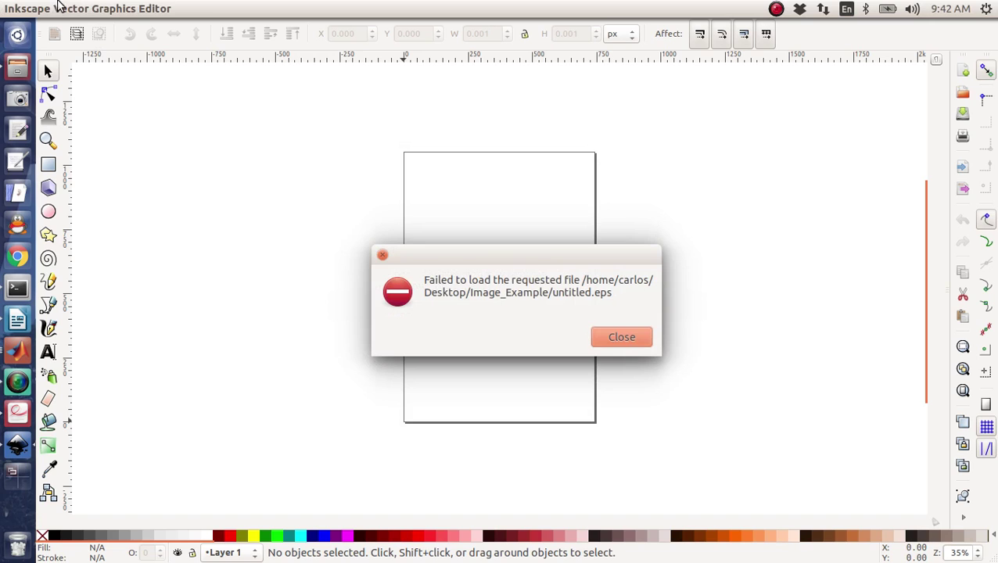
Open untitled.eps from the Image_Example folder on the Desktop, dismissing the load error first
click(594, 338)
click(61, 9)
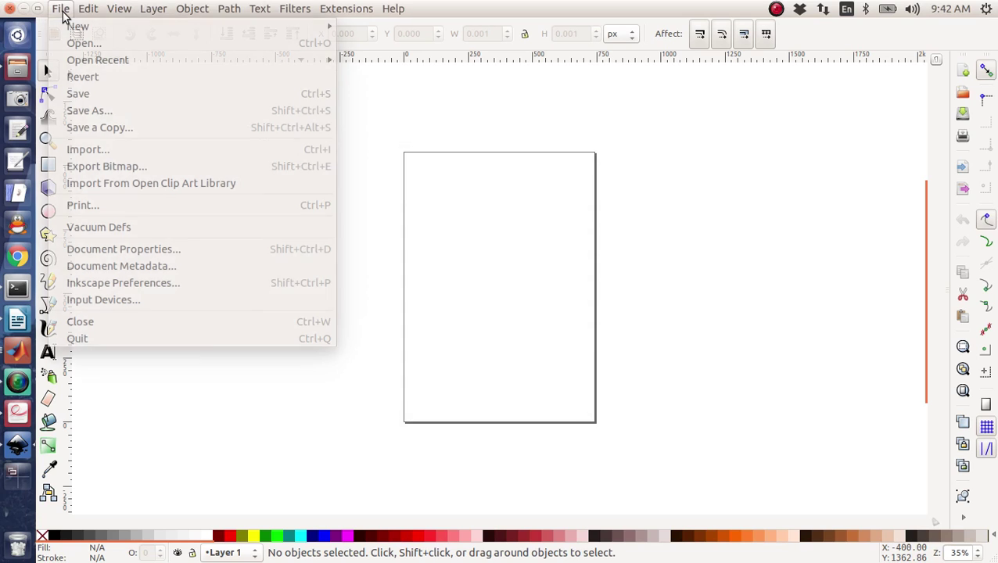
click(78, 40)
click(192, 184)
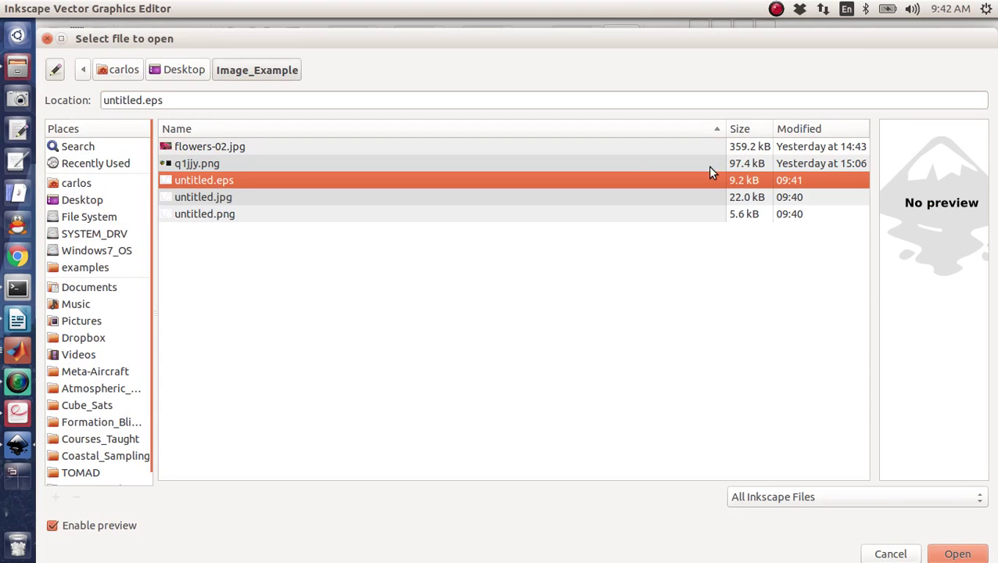
click(981, 556)
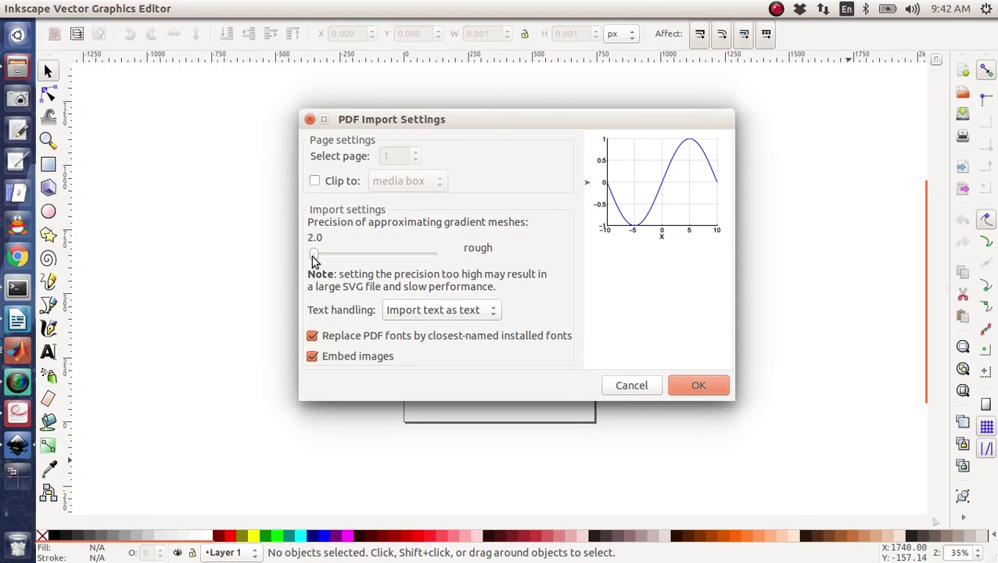
Set the gradient mesh approximation precision to 246.0 (very fine) and import the plot with text handled as text
drag(314, 260, 432, 258)
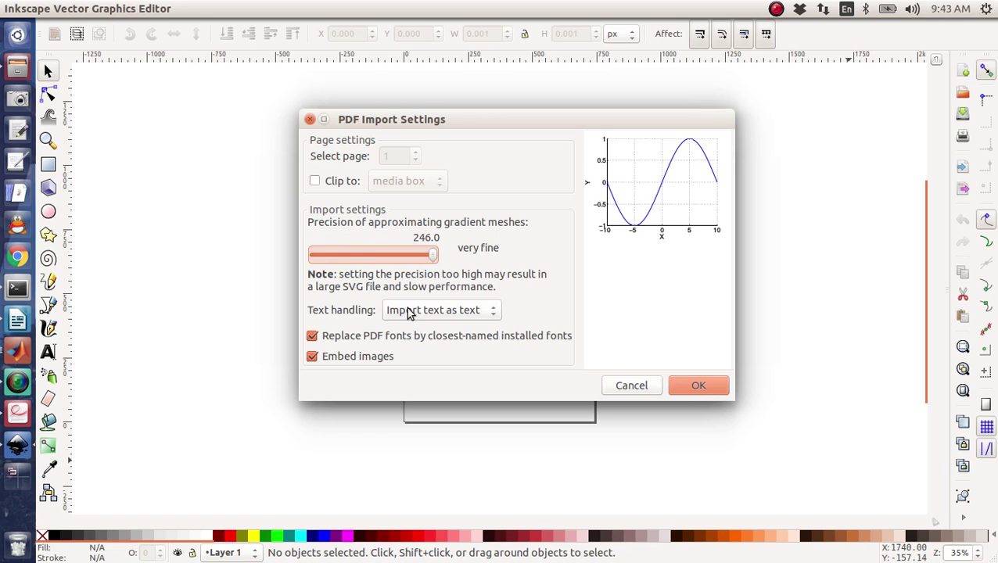
click(711, 386)
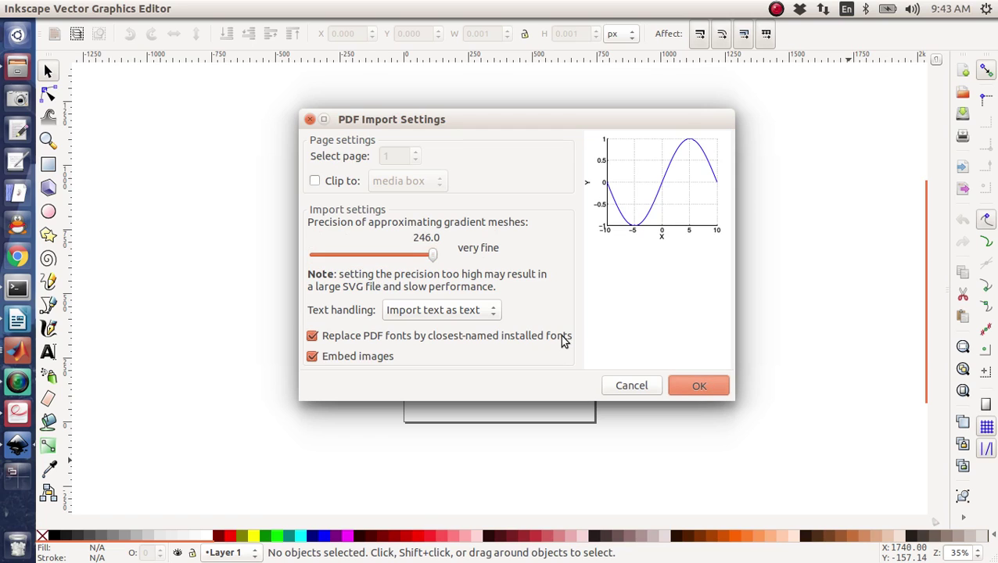
key(Return)
Enlarge the EPS plot proportionally to about 11387 by 8556 px and place it clear of the page, to its right
click(529, 278)
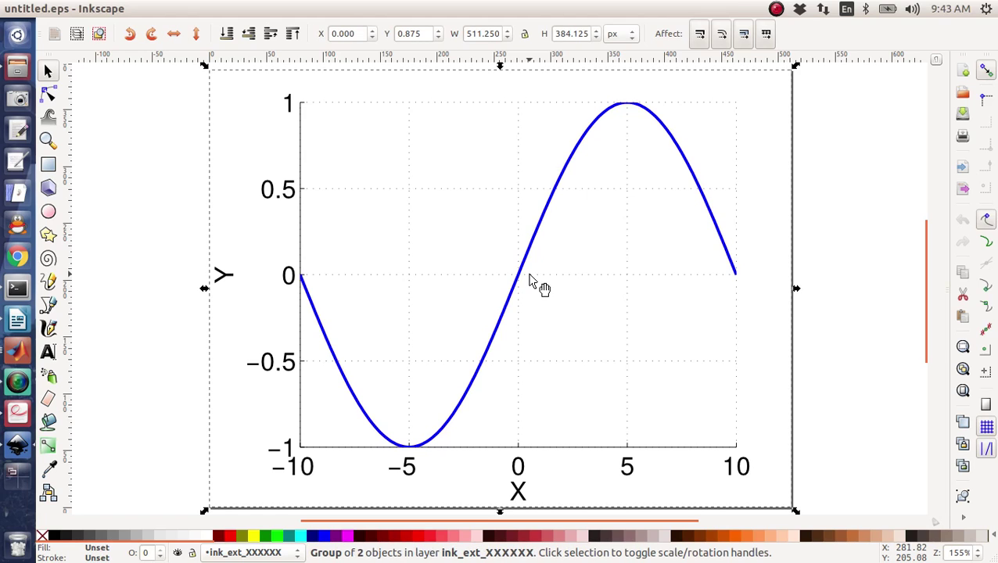
key(minus)
key(minus)
key(minus)
key(minus)
key(minus)
key(minus)
key(minus)
key(minus)
key(minus)
key(minus)
key(minus)
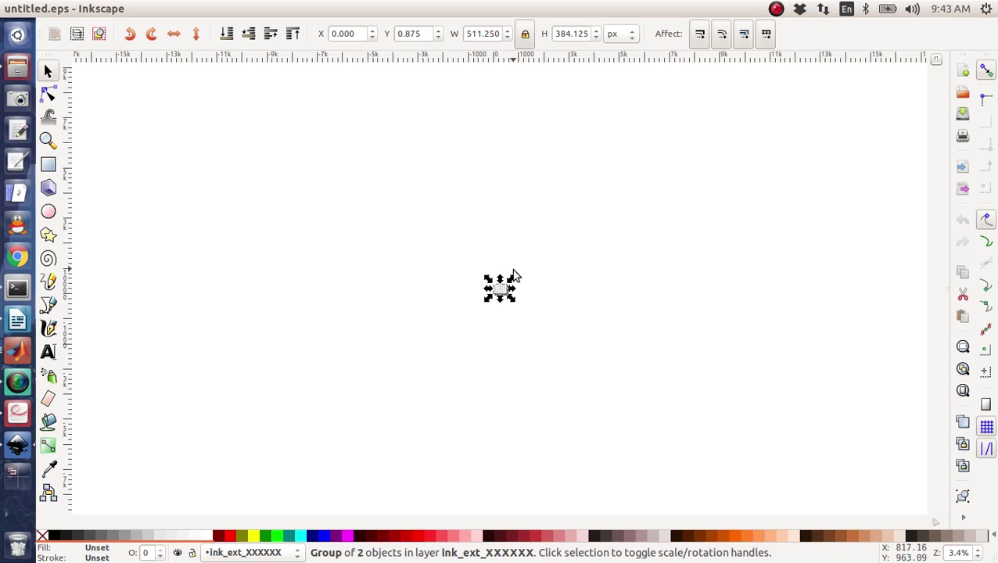
drag(514, 276, 866, 112)
drag(677, 235, 696, 239)
Import untitled.jpg from the Image_Example folder on the Desktop into the drawing
key(plus)
key(plus)
key(plus)
key(plus)
key(plus)
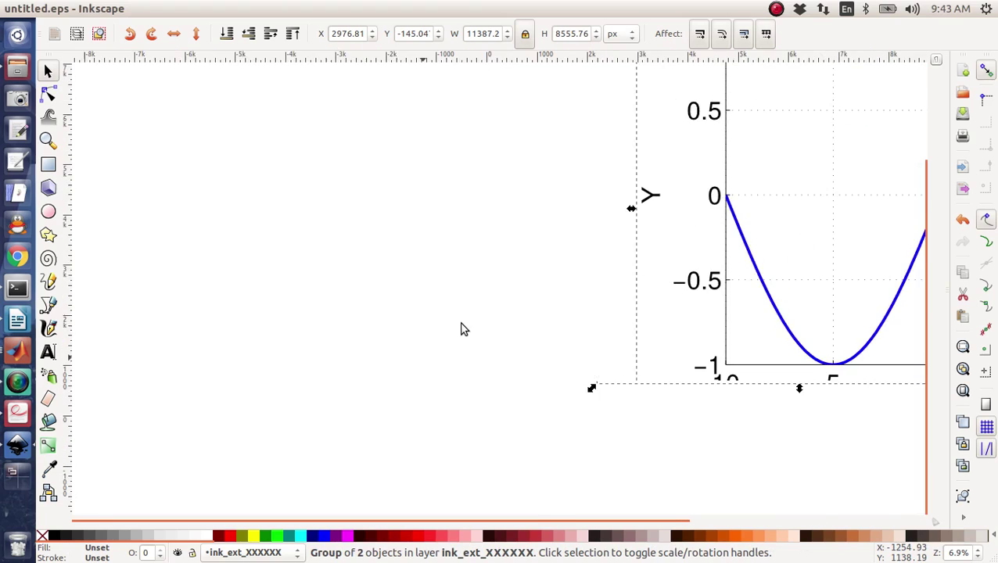
scroll(504, 326, down, 3)
key(plus)
key(plus)
scroll(504, 326, down, 11)
scroll(502, 325, up, 3)
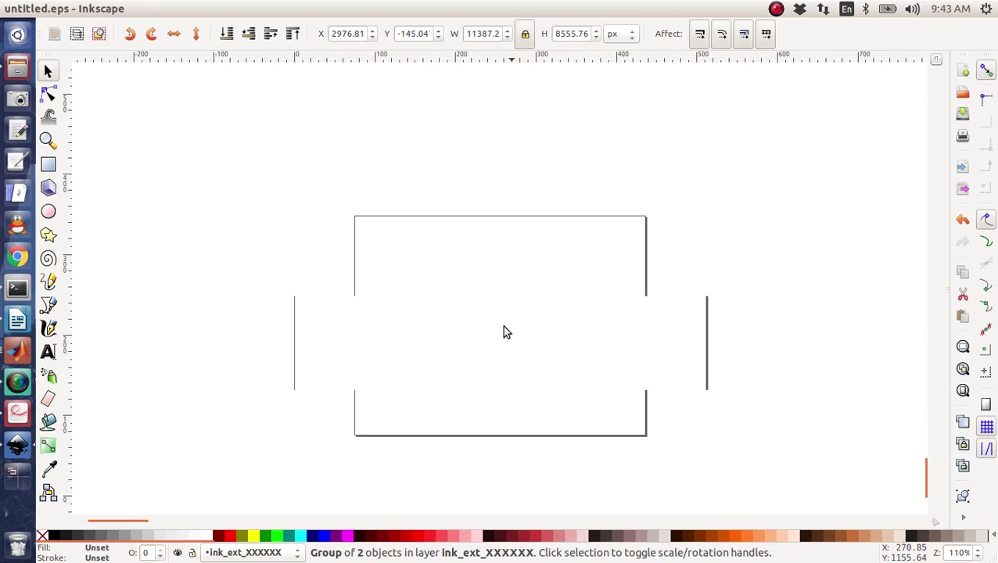
click(56, 9)
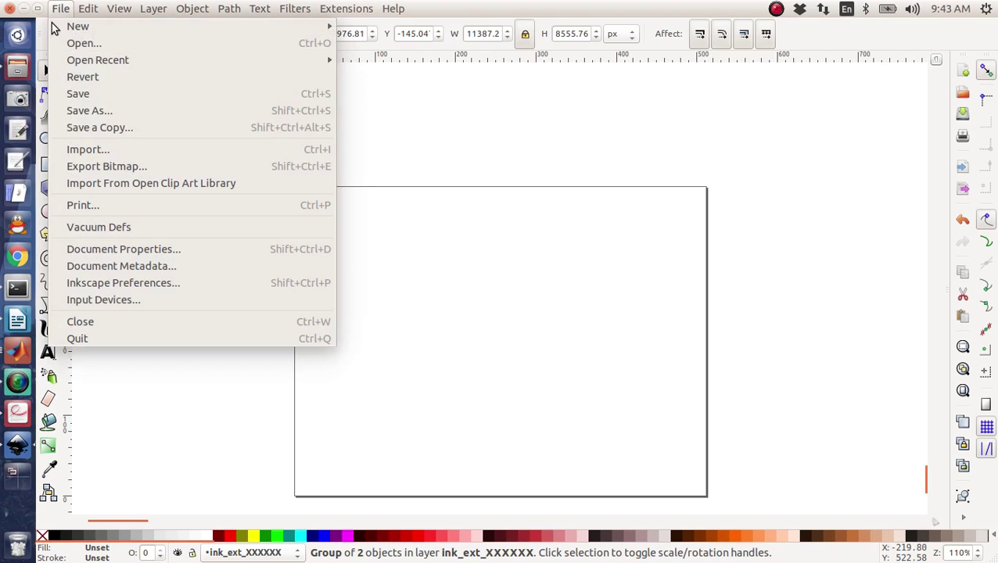
click(64, 148)
click(92, 201)
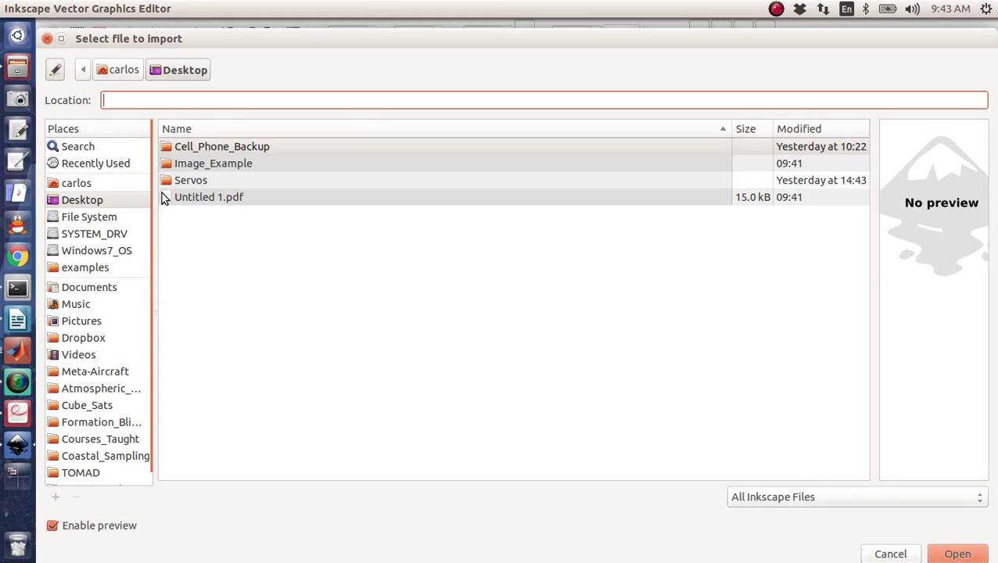
double_click(204, 171)
click(197, 197)
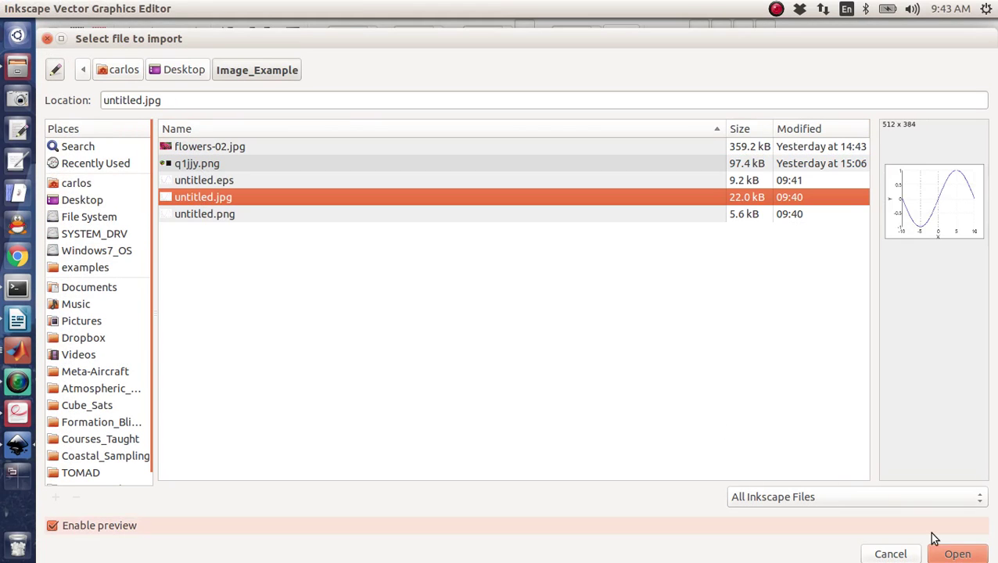
click(955, 554)
click(582, 355)
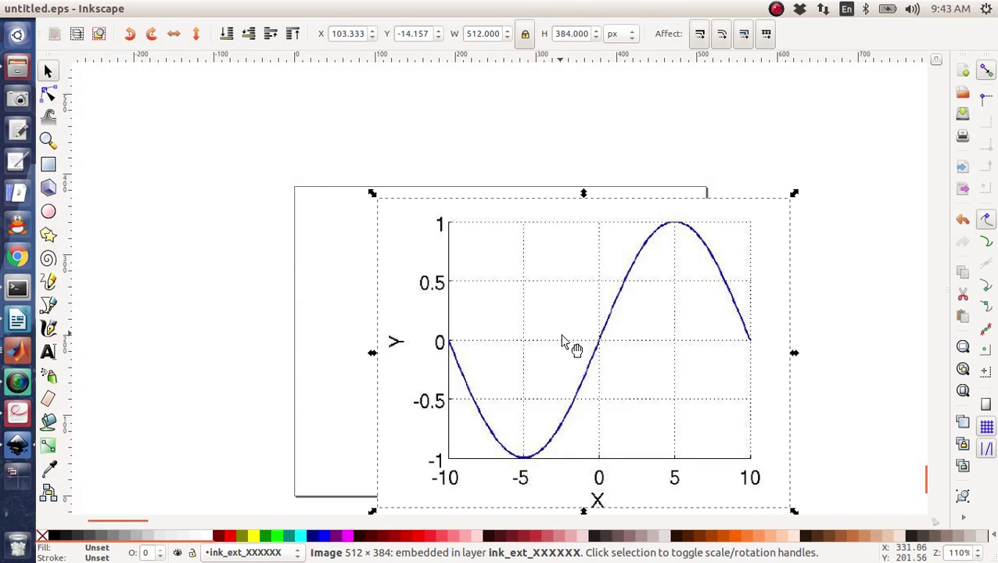
Align the JPG plot with the page and enlarge it proportionally to about 12186 by 9139 px beside the EPS plot
drag(568, 345, 479, 329)
key(minus)
key(minus)
key(minus)
key(minus)
key(minus)
key(minus)
key(minus)
key(minus)
key(minus)
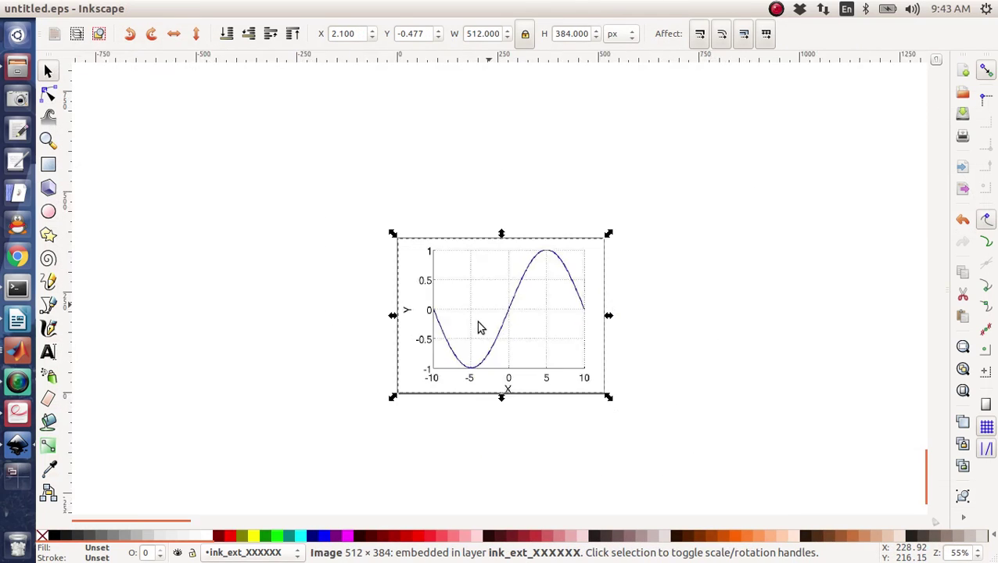
key(minus)
key(minus)
key(minus)
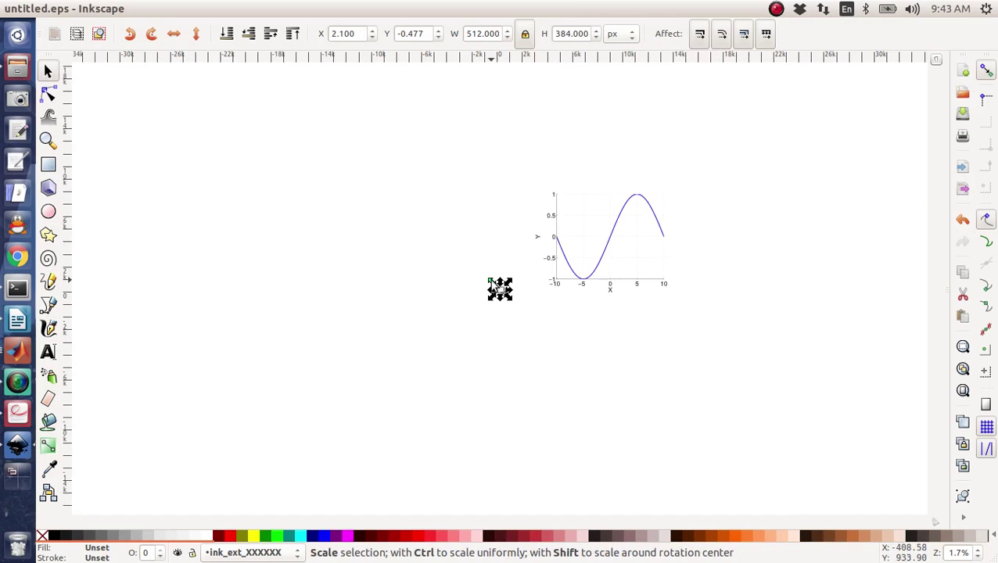
drag(485, 279, 323, 173)
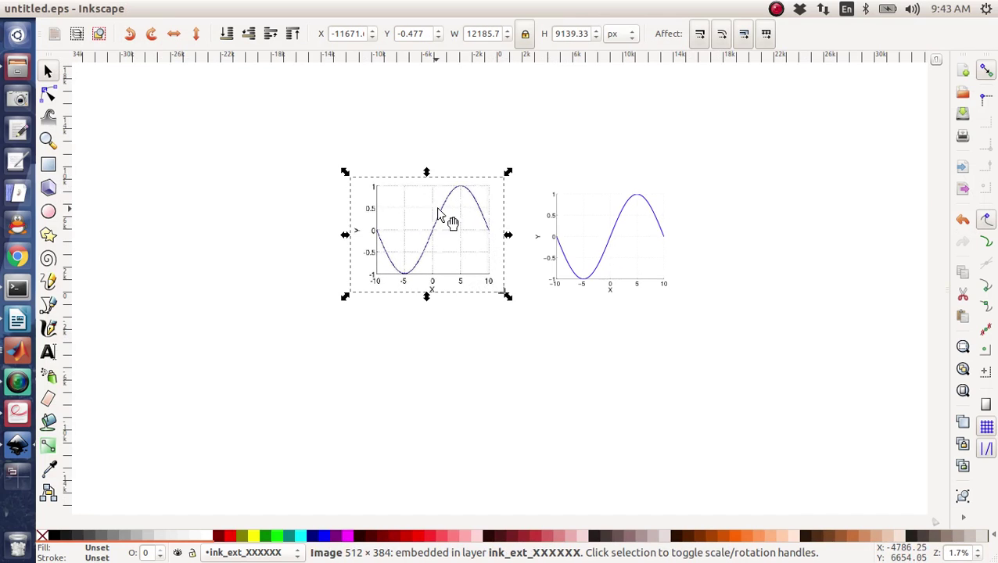
Scale the EPS plot proportionally to about 12281 by 9227 px to match the JPG plot's size
key(plus)
key(plus)
key(plus)
key(minus)
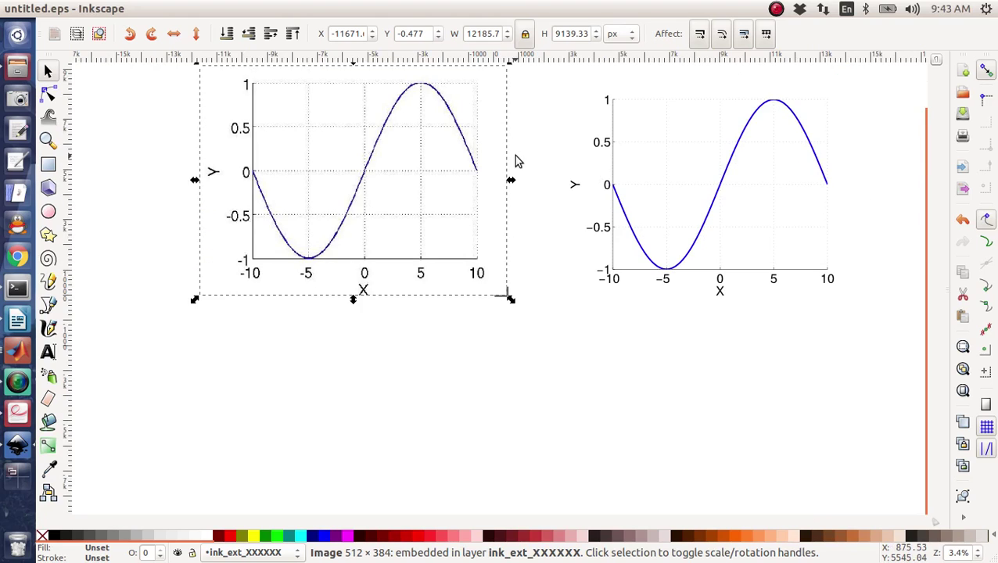
scroll(516, 160, up, 2)
click(630, 273)
drag(550, 152, 520, 140)
click(401, 283)
click(675, 329)
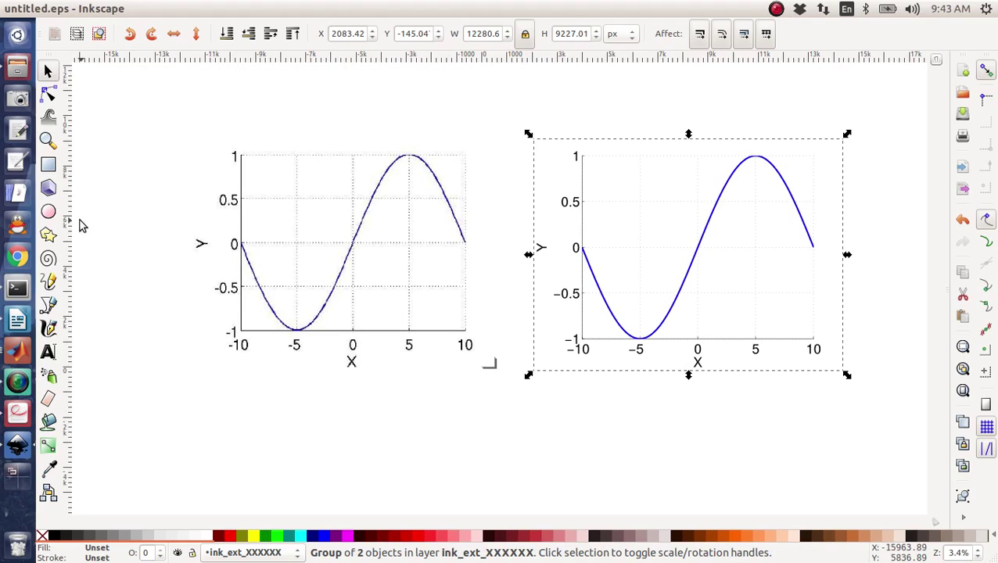
Add the text "EPS" below the EPS plot and scale it up to a font size of about 1622
click(48, 355)
click(626, 417)
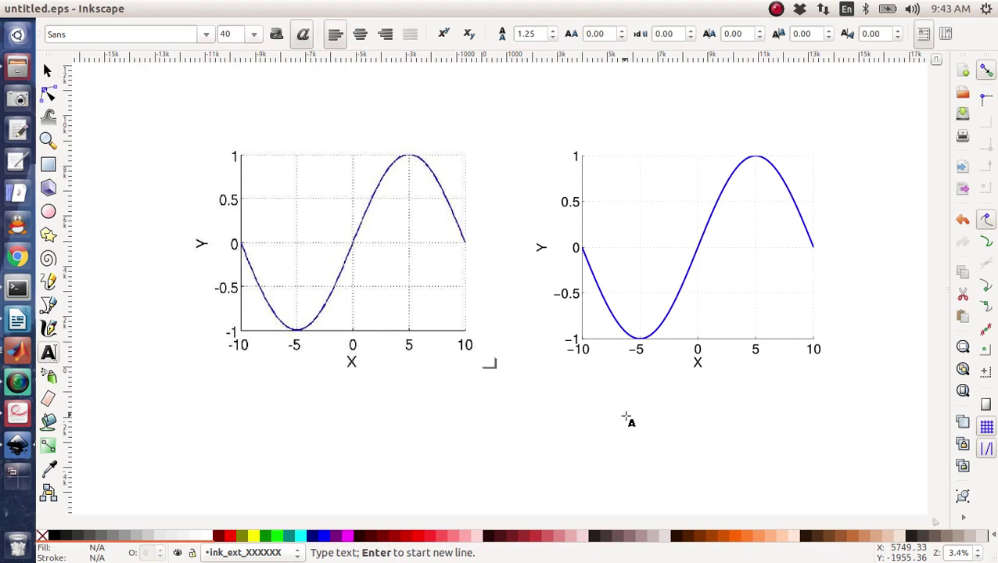
text(asdf)
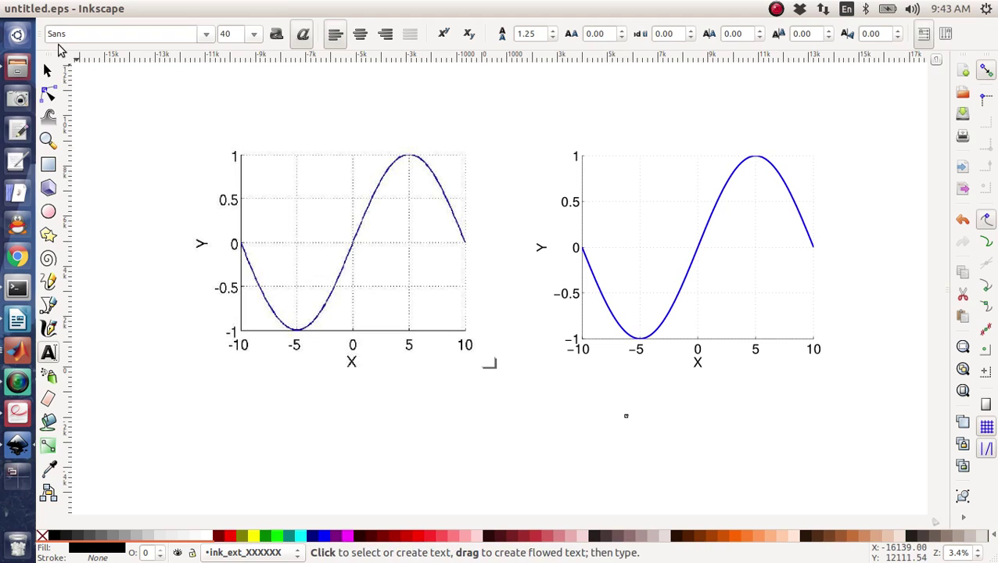
click(47, 70)
drag(635, 412, 702, 382)
Extend the text label to read "EPS in Inkscake is better"
double_click(704, 397)
text(inl)
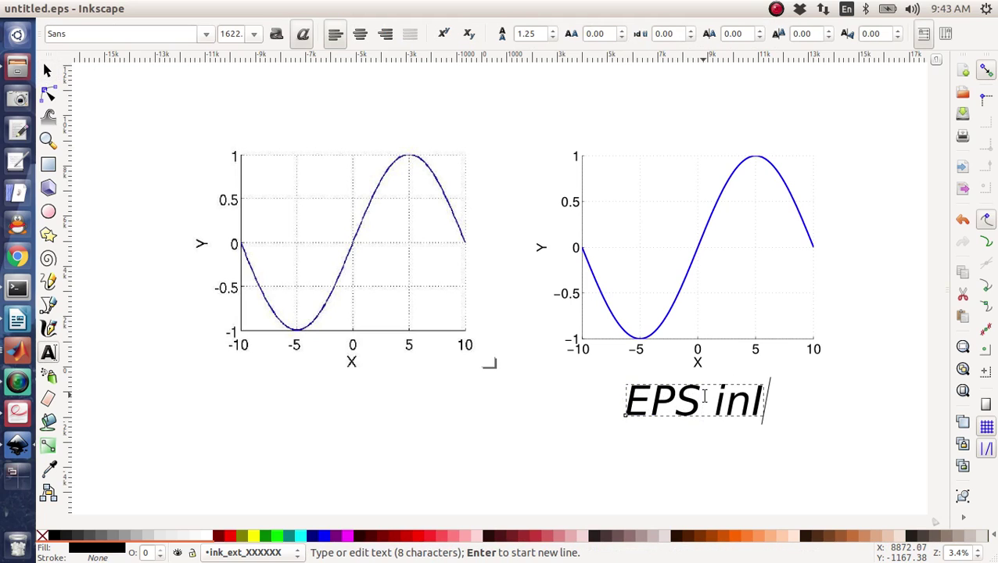
key(BackSpace)
text( Inkspace)
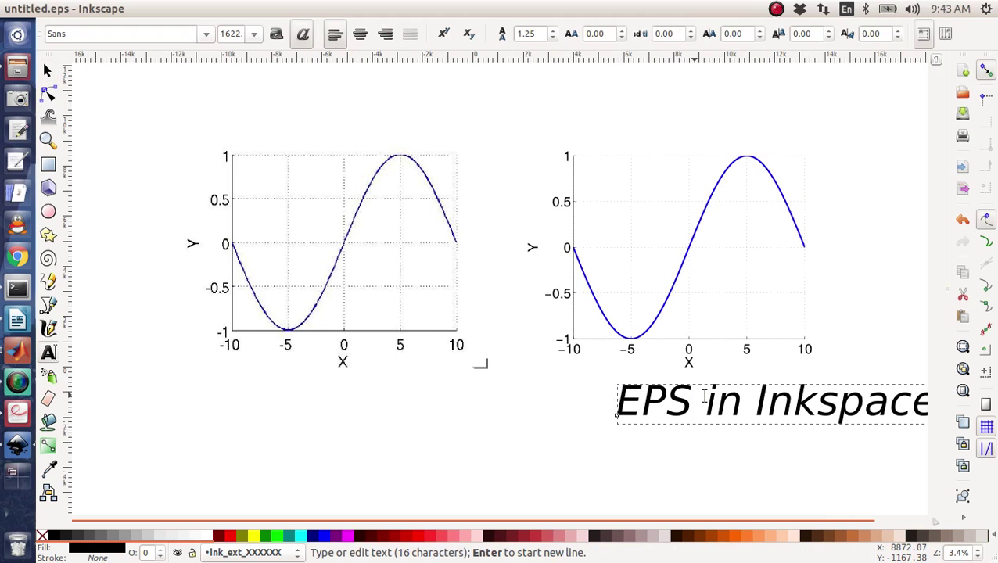
key(BackSpace)
key(BackSpace)
key(BackSpace)
key(BackSpace)
text(ca)
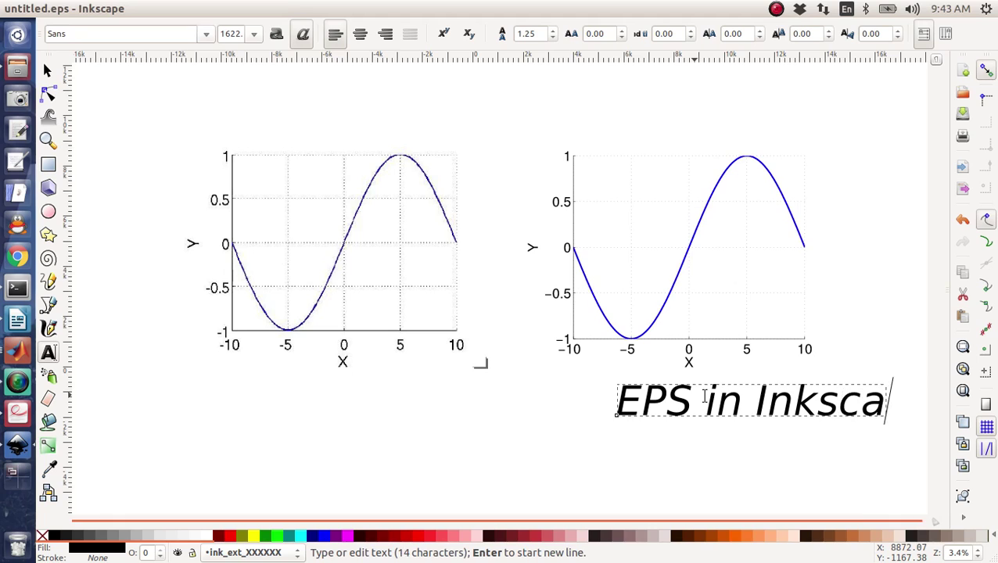
text(ke is better)
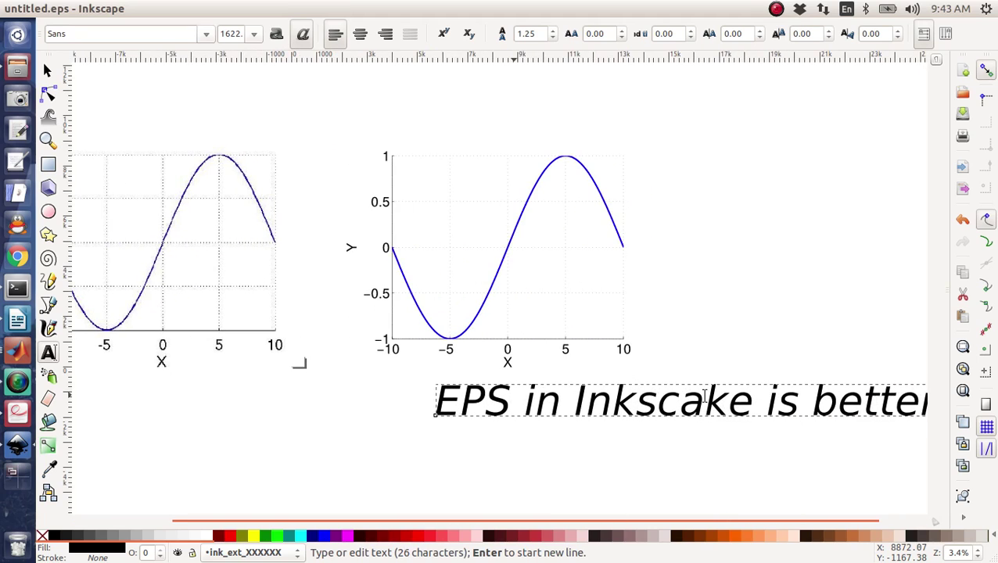
Move the text label so it is centred beneath the EPS plot
click(47, 72)
drag(622, 403, 430, 391)
click(452, 414)
click(493, 300)
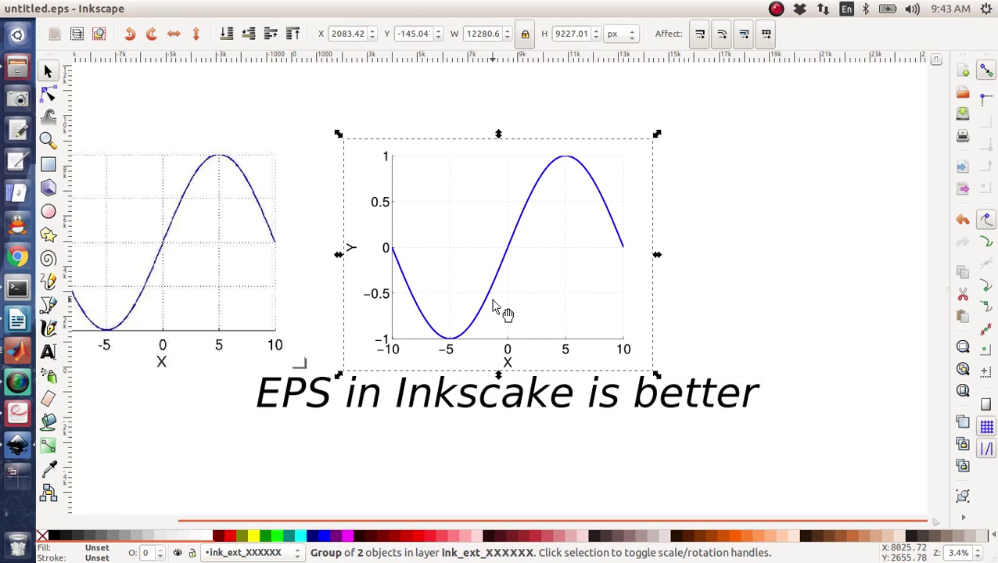
Delete the JPG plot and the text label, keeping only the EPS plot
click(266, 247)
key(Delete)
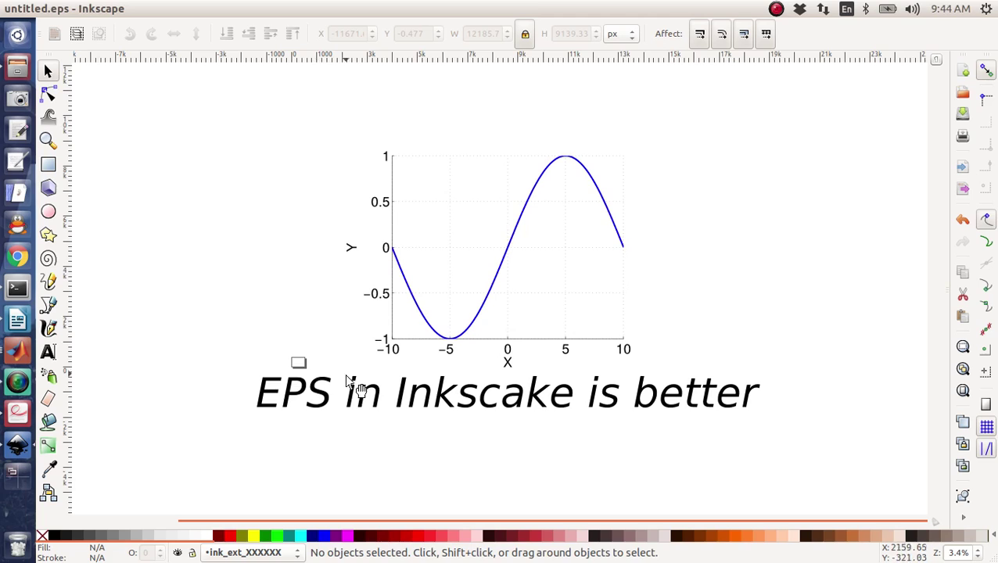
click(358, 391)
key(Delete)
Place the EPS plot at the page origin with X 0 and Y 0
drag(459, 261, 348, 302)
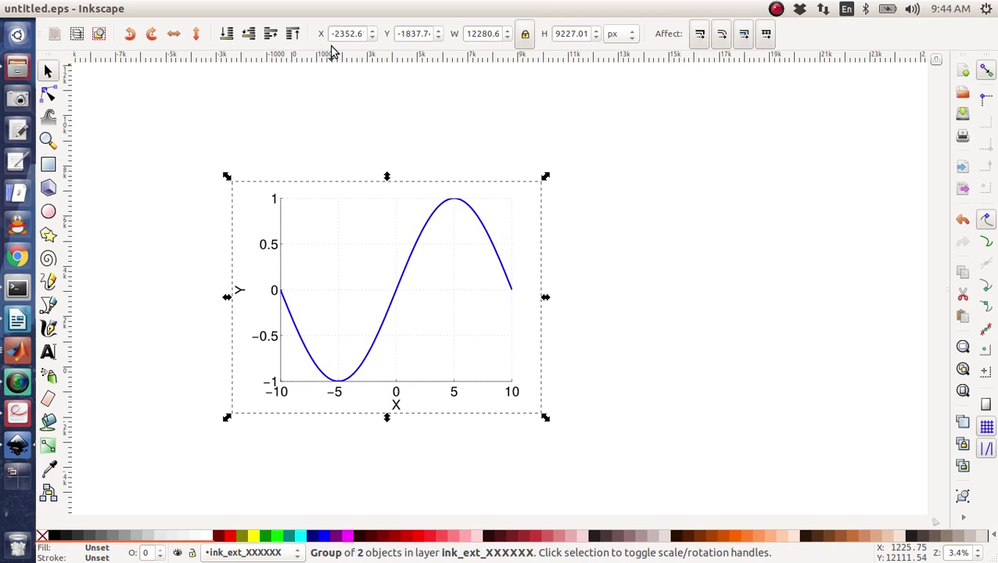
key(Return)
double_click(401, 37)
text(0)
key(Return)
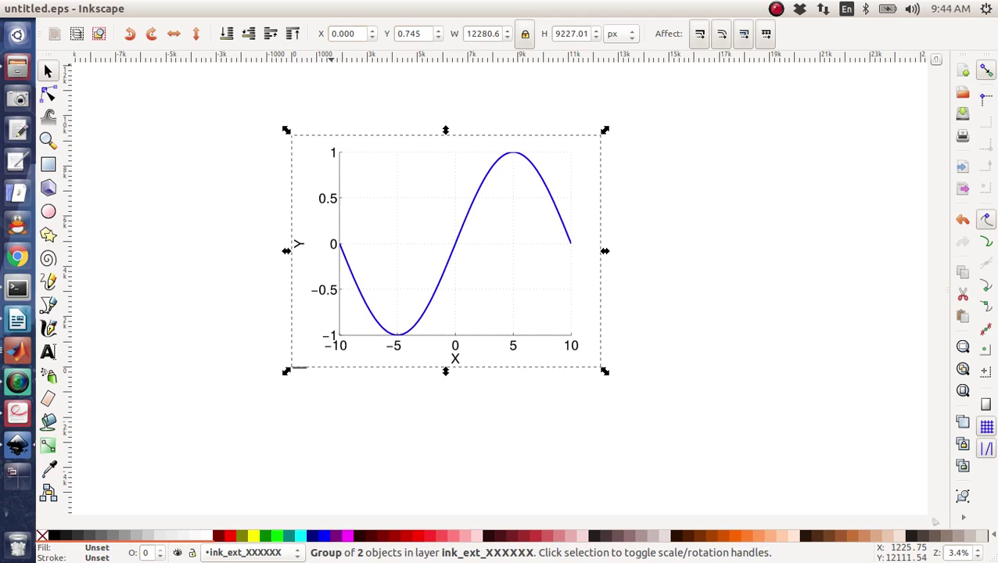
double_click(405, 33)
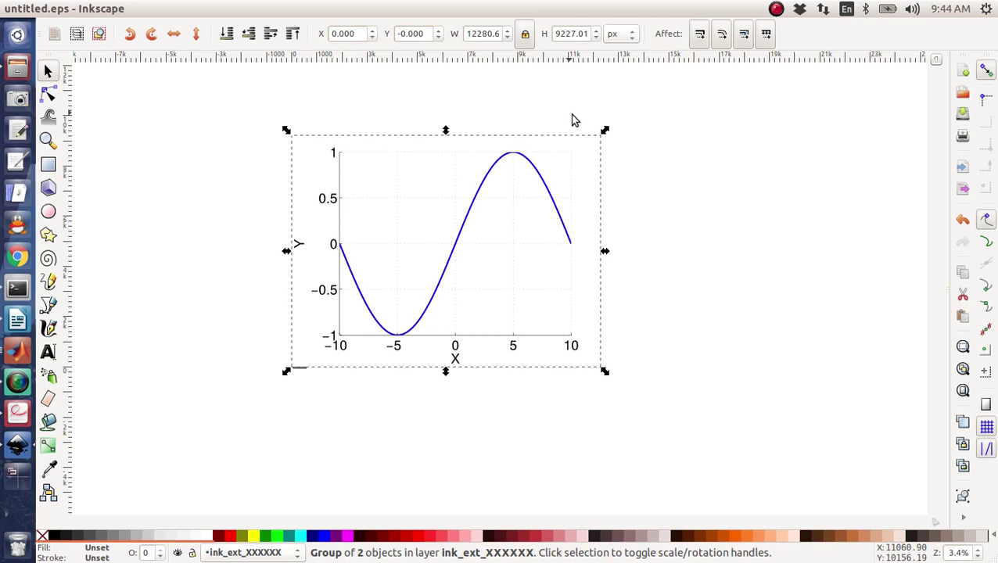
Shrink the EPS plot proportionally to about 549 by 412 px, keeping its lower-left corner at the page origin
drag(605, 129, 310, 291)
key(plus)
key(plus)
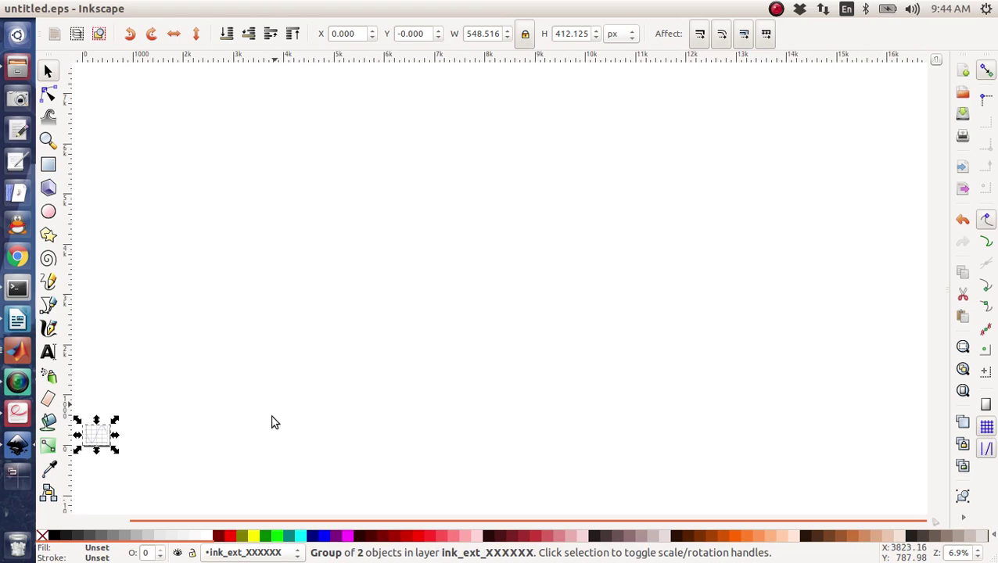
Resize the EPS plot proportionally to fit the page's upper-right corner and deselect it
drag(233, 411, 606, 327)
key(plus)
key(plus)
key(plus)
key(plus)
scroll(469, 340, down, 6)
key(plus)
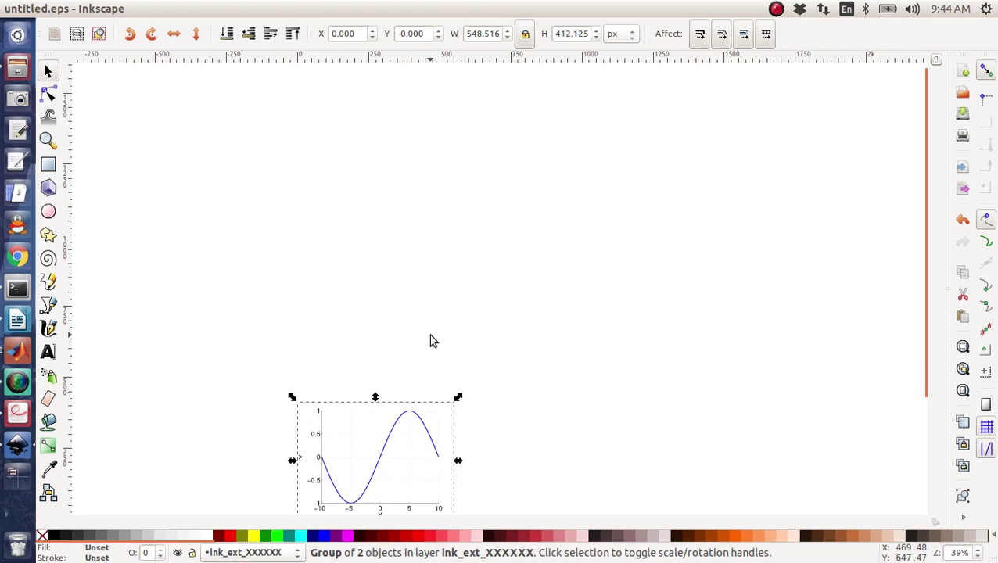
key(plus)
key(plus)
drag(345, 367, 587, 108)
key(plus)
scroll(518, 269, down, 4)
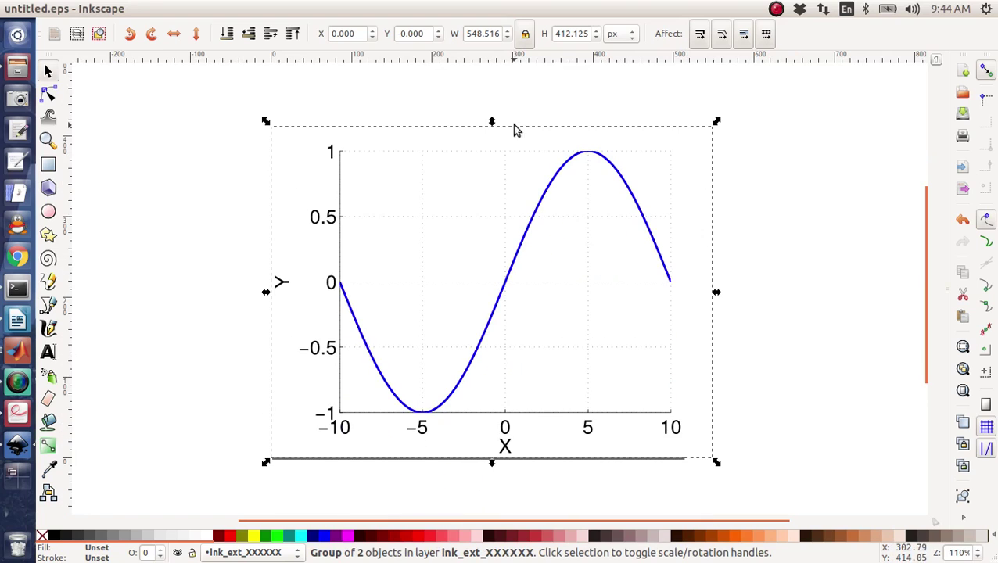
drag(716, 121, 682, 146)
click(250, 134)
Add the text "Title here" in Sans size 40 above the plot
click(48, 351)
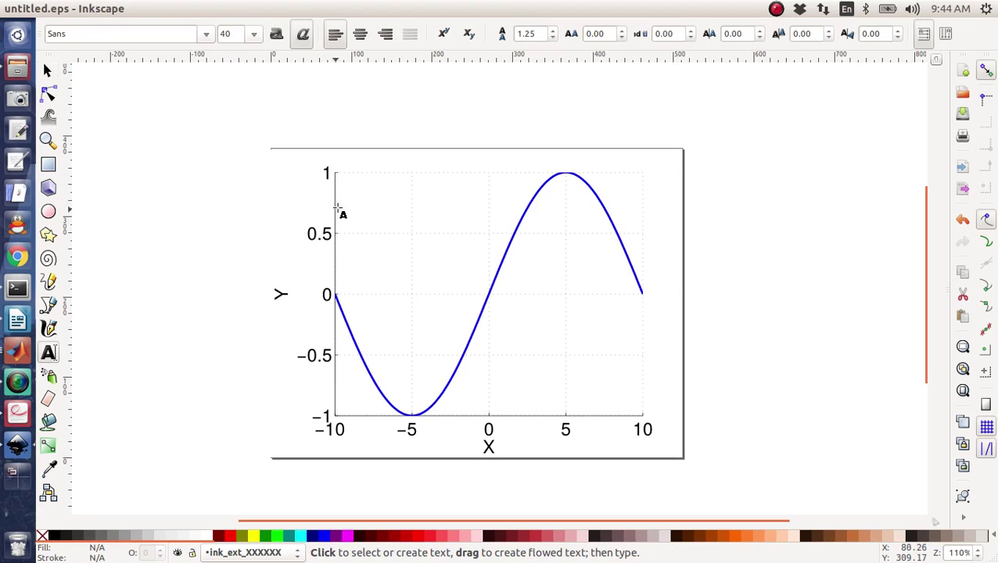
click(379, 182)
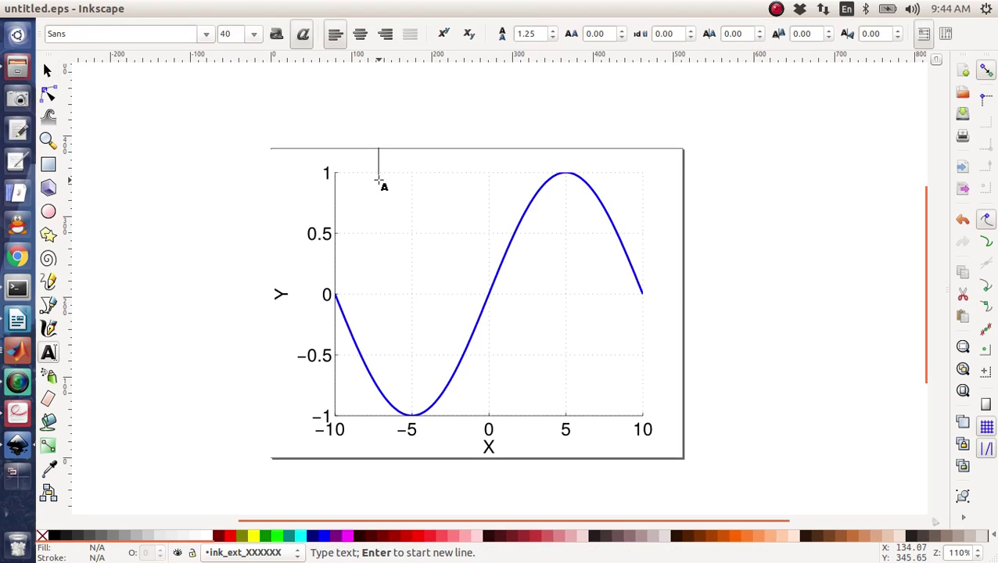
text(Title here)
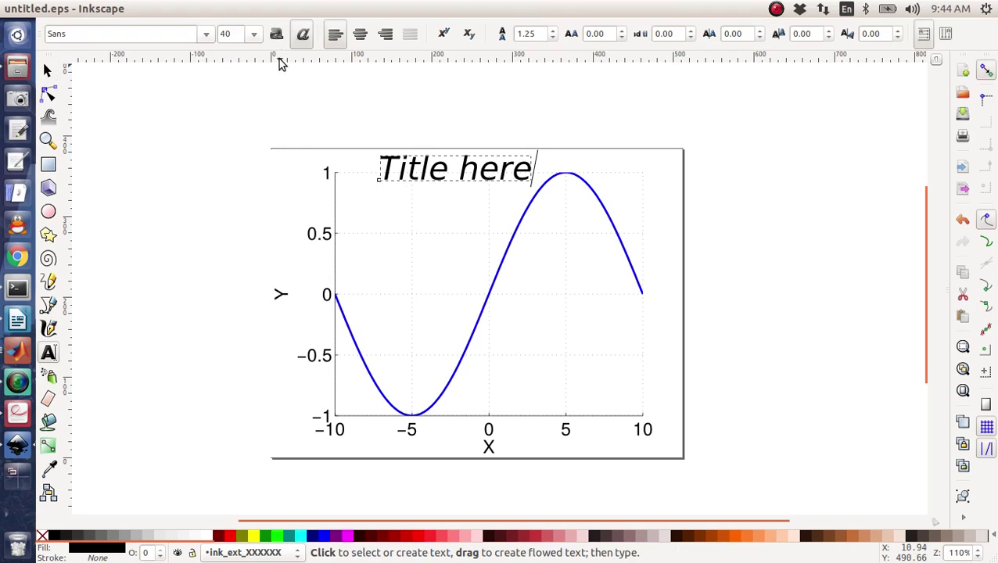
Remove the italic style from the "Title here" text and set its font to Vemana2000
key(ctrl+i)
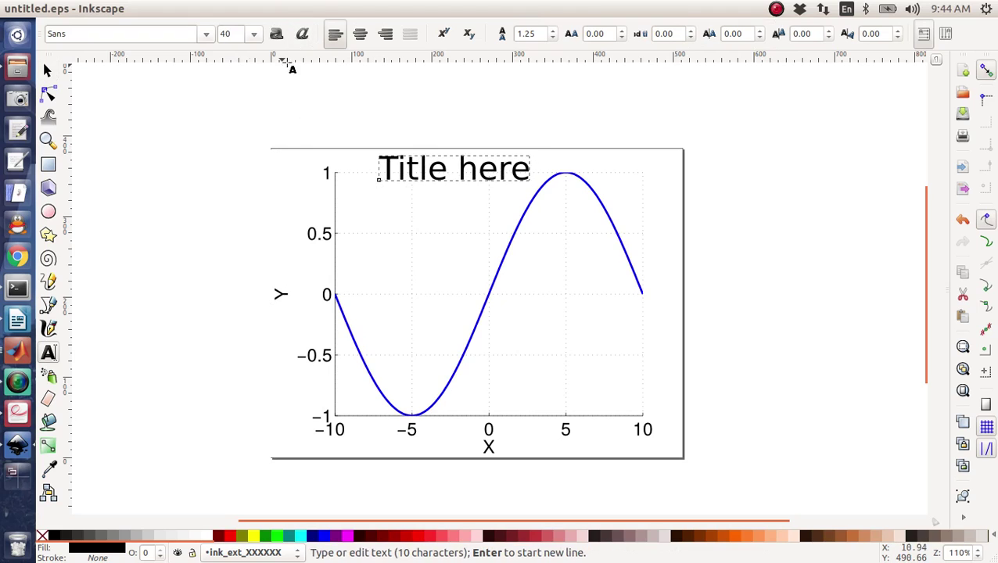
click(204, 36)
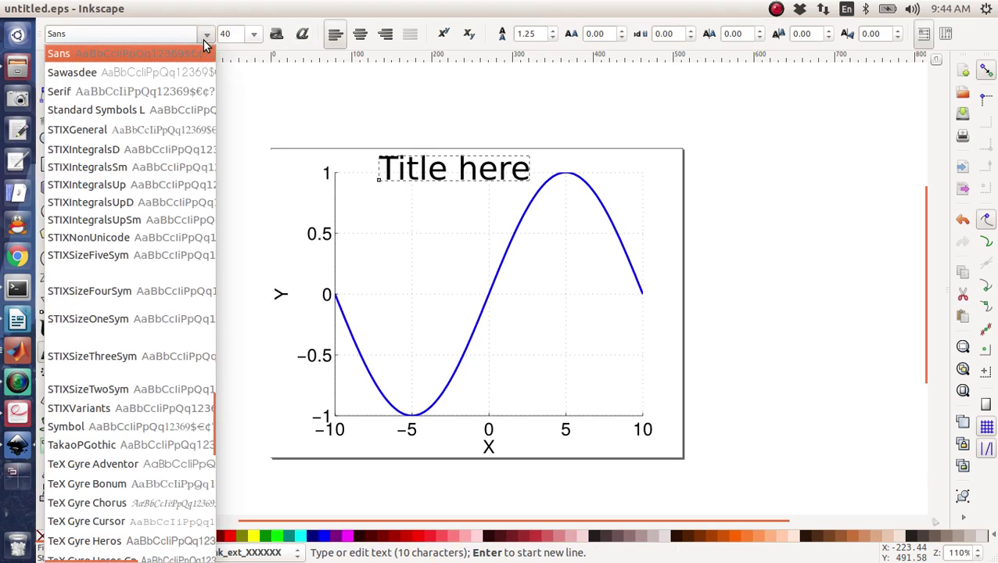
scroll(106, 412, down, 10)
click(100, 420)
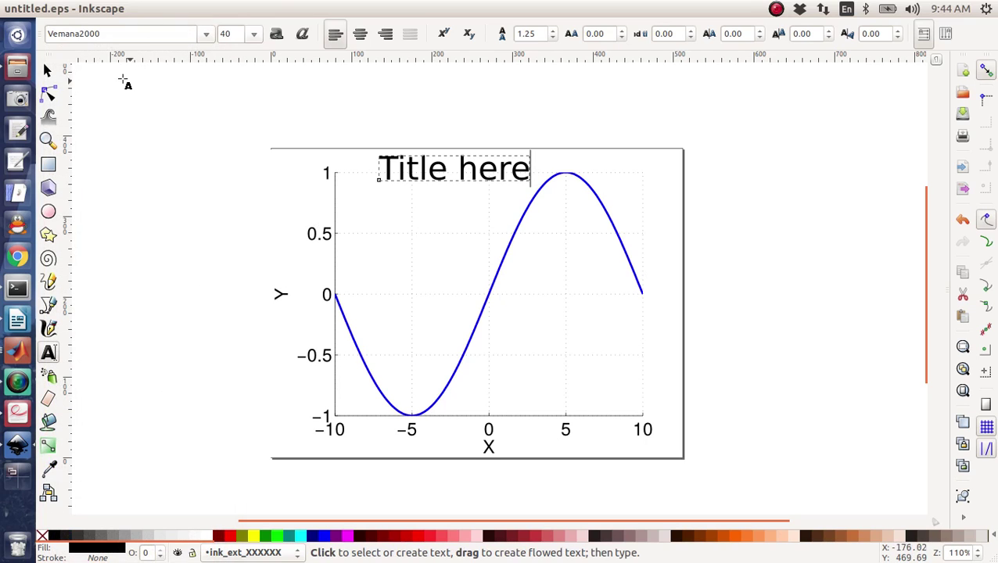
Move the title slightly down and left to about X 110, Y 331 px and deselect it
click(47, 71)
drag(486, 191, 463, 200)
click(133, 282)
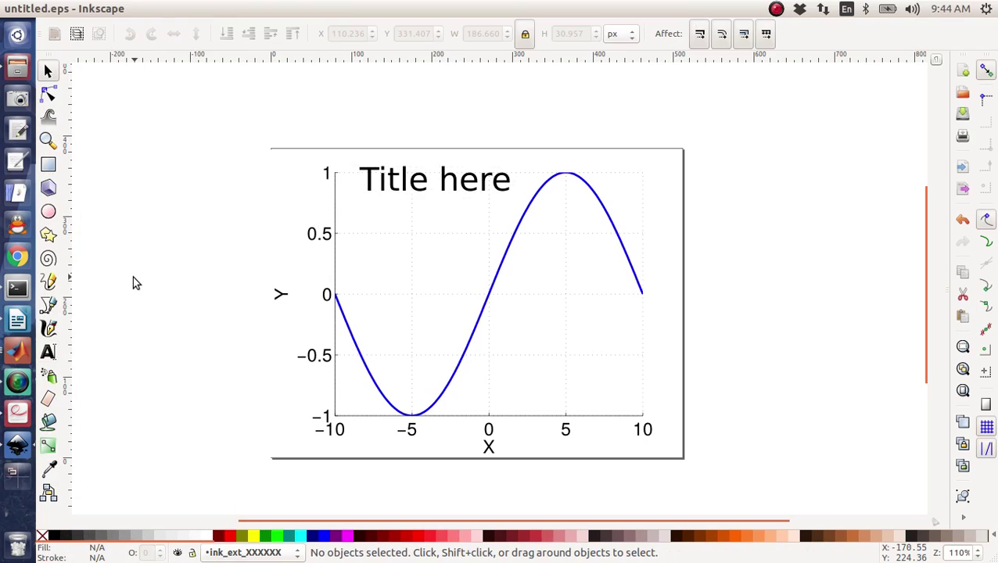
Draw a straight diagonal line about 103 px wide and 151 px high from below the title toward the rising part of the curve
click(48, 305)
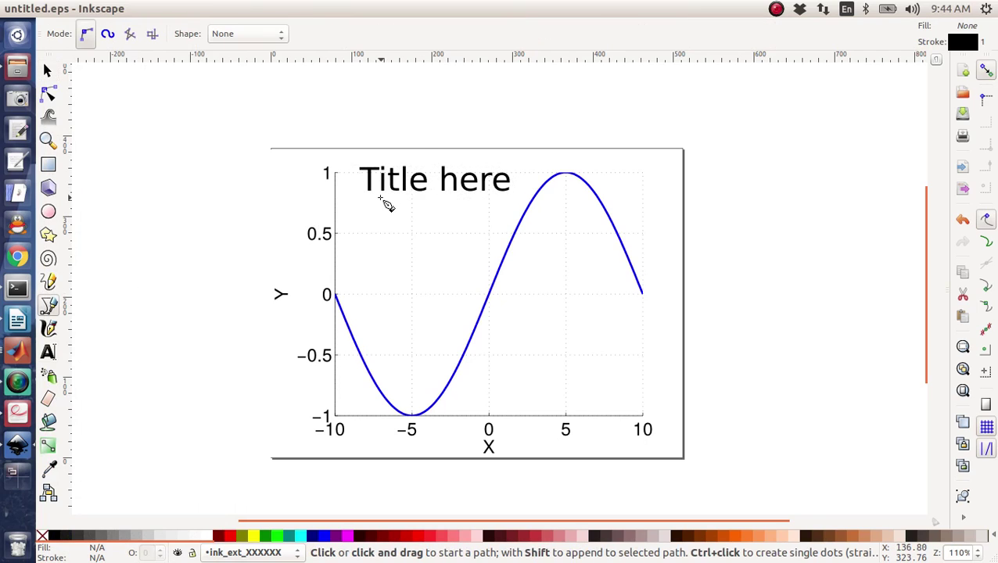
drag(380, 198, 462, 317)
double_click(462, 318)
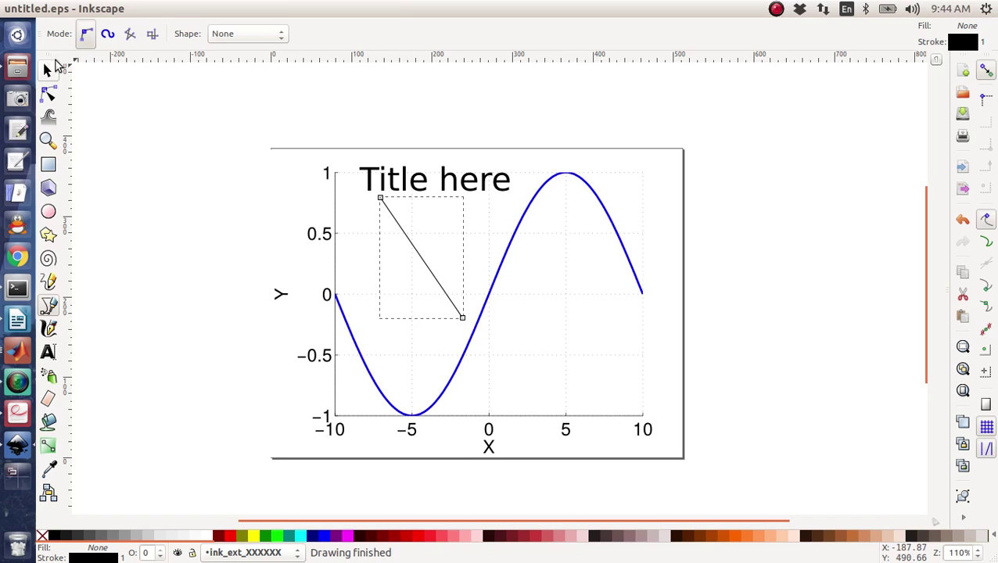
Give the diagonal line an Arrow1Lend end marker, deselect it and collapse the Fill and Stroke settings
click(47, 71)
click(205, 10)
click(202, 29)
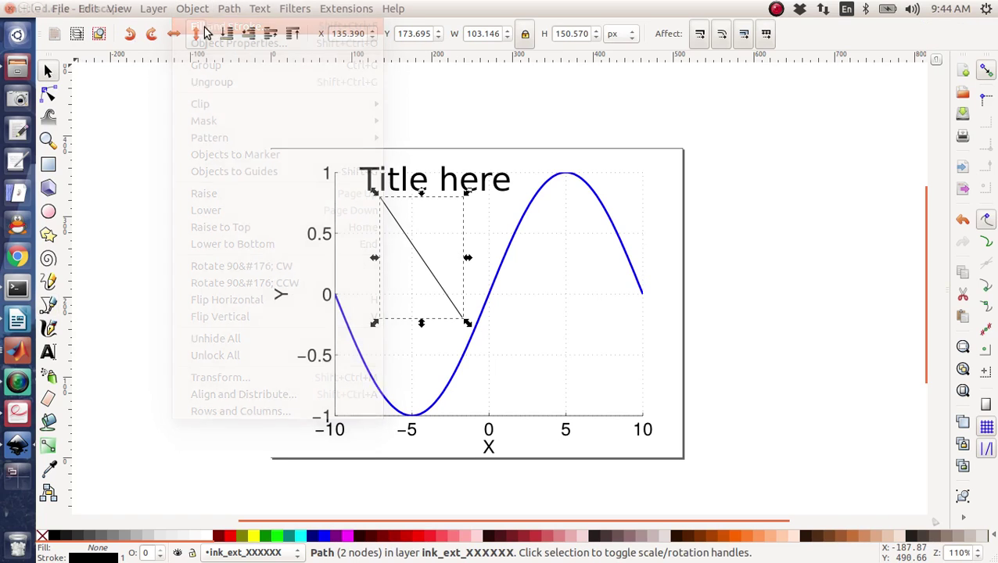
key(shift+ctrl+f)
click(844, 84)
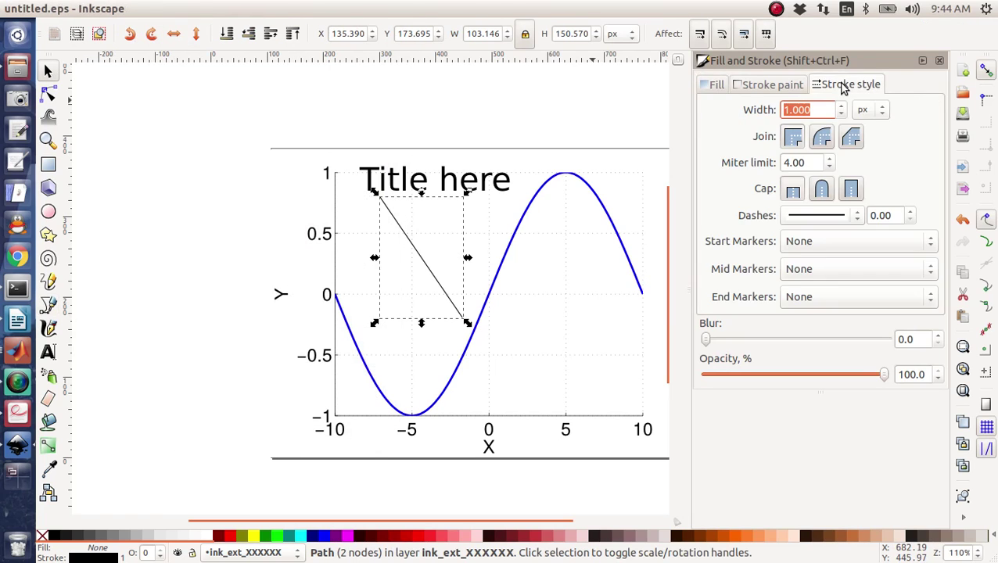
click(823, 295)
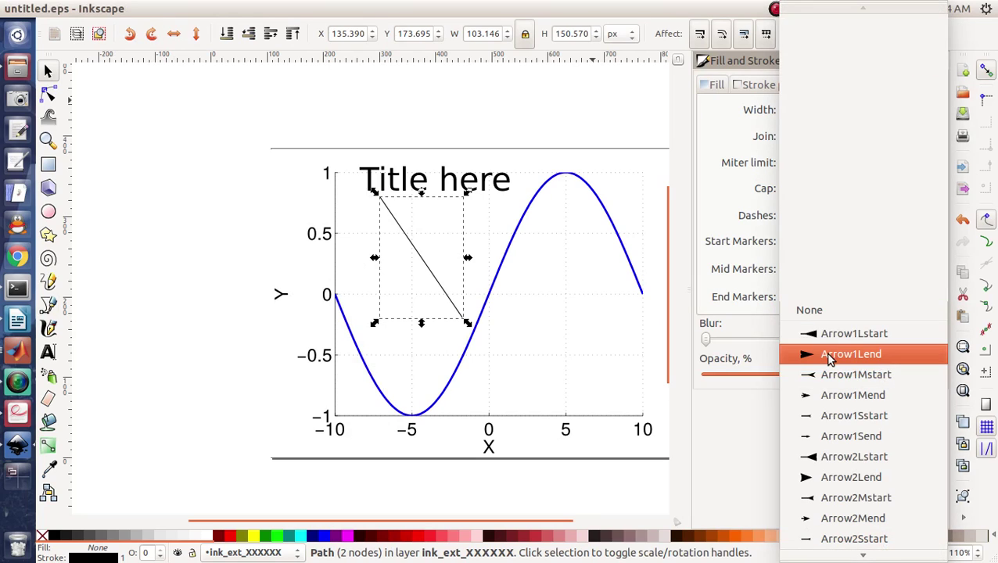
click(829, 352)
click(444, 81)
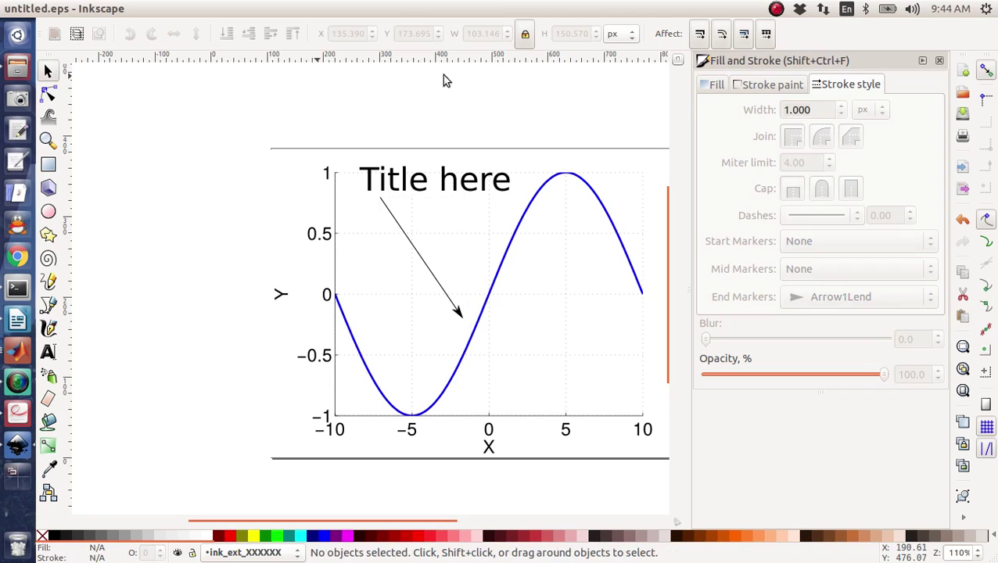
click(921, 60)
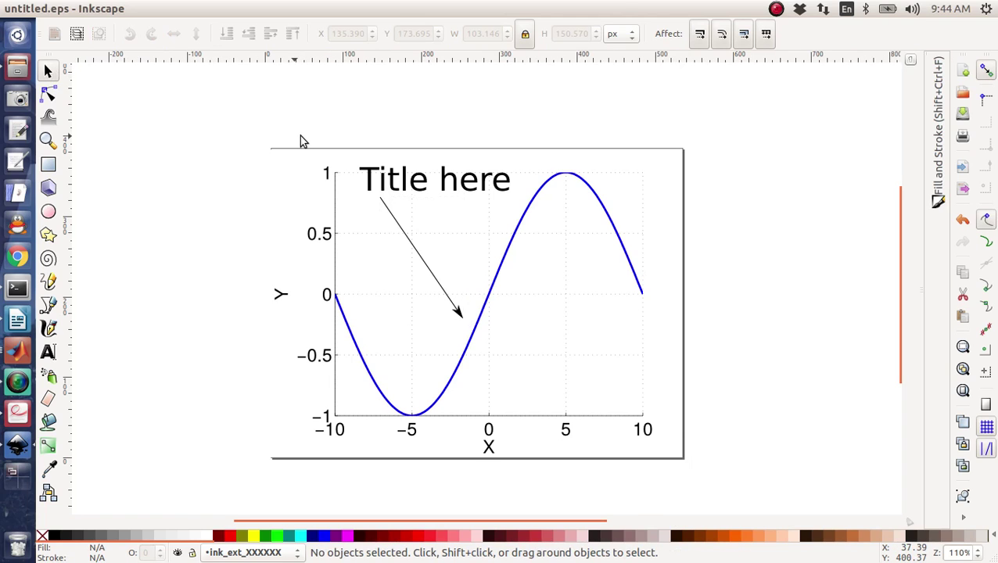
Save the annotated plot as untitled.svg in Inkscape SVG format in the Image_Example folder
key(ctrl+s)
click(579, 403)
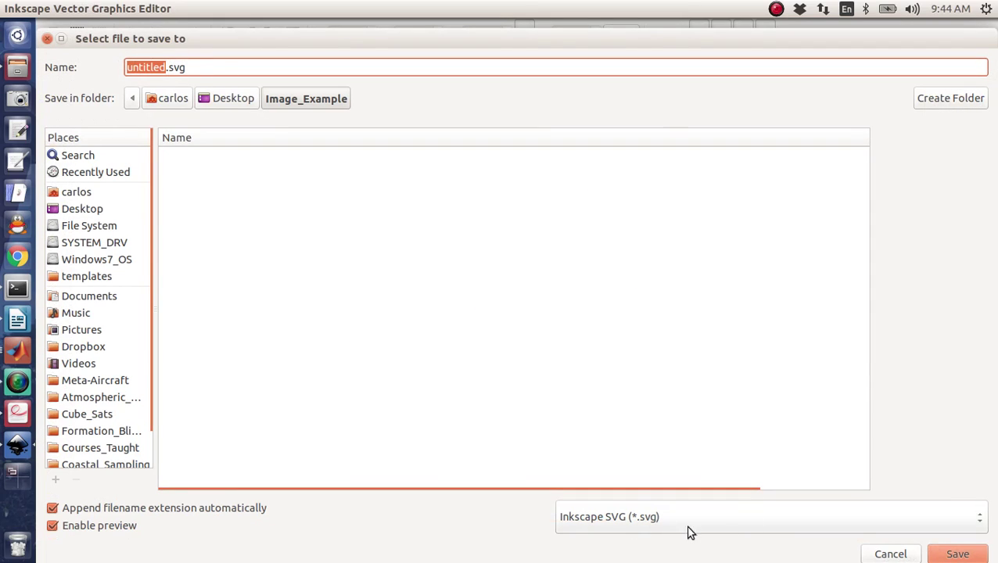
click(955, 554)
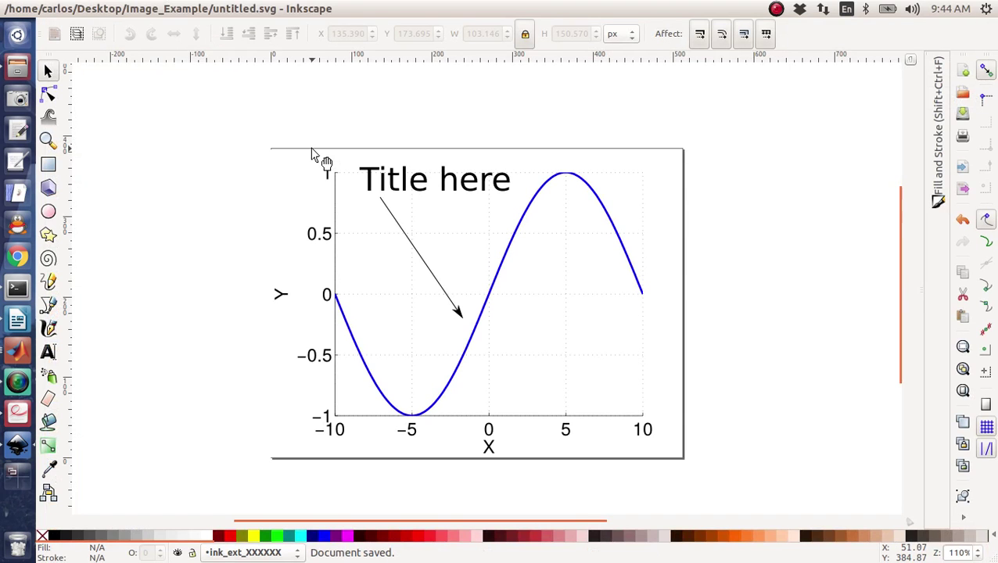
Set up a bitmap export of the page area, trying 300 dpi before settling on a resolution of 600 dpi
click(66, 9)
click(101, 162)
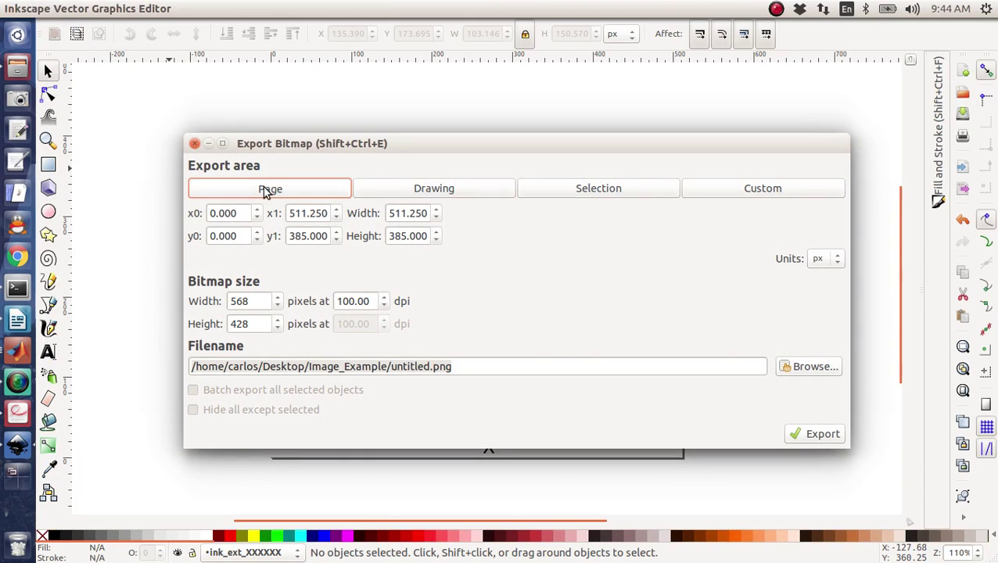
double_click(366, 304)
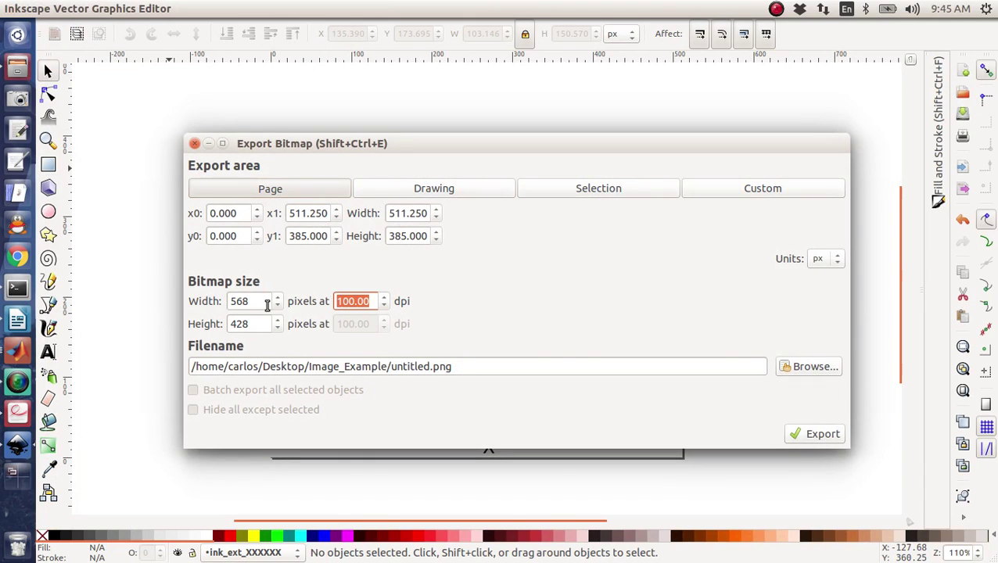
key(Tab)
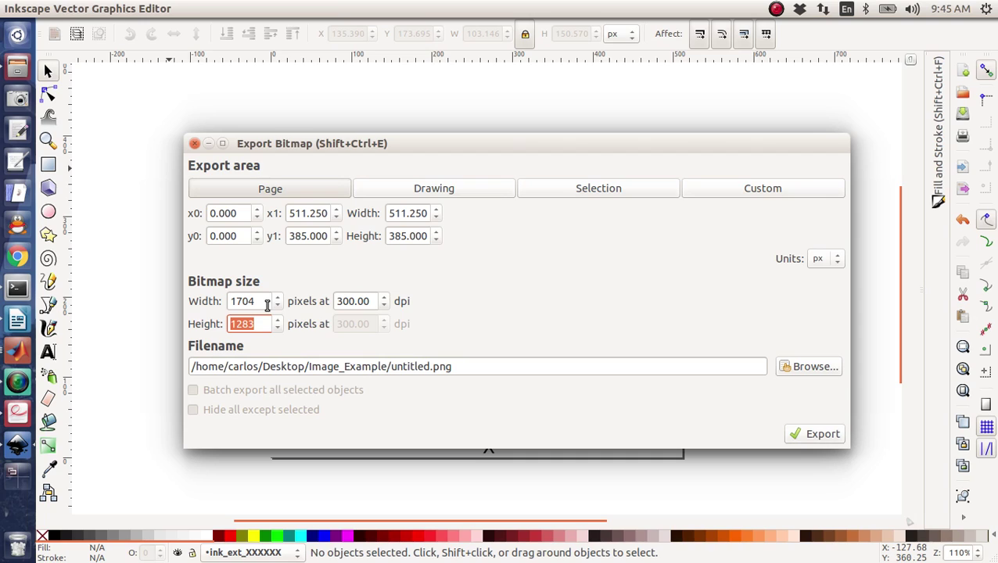
click(344, 301)
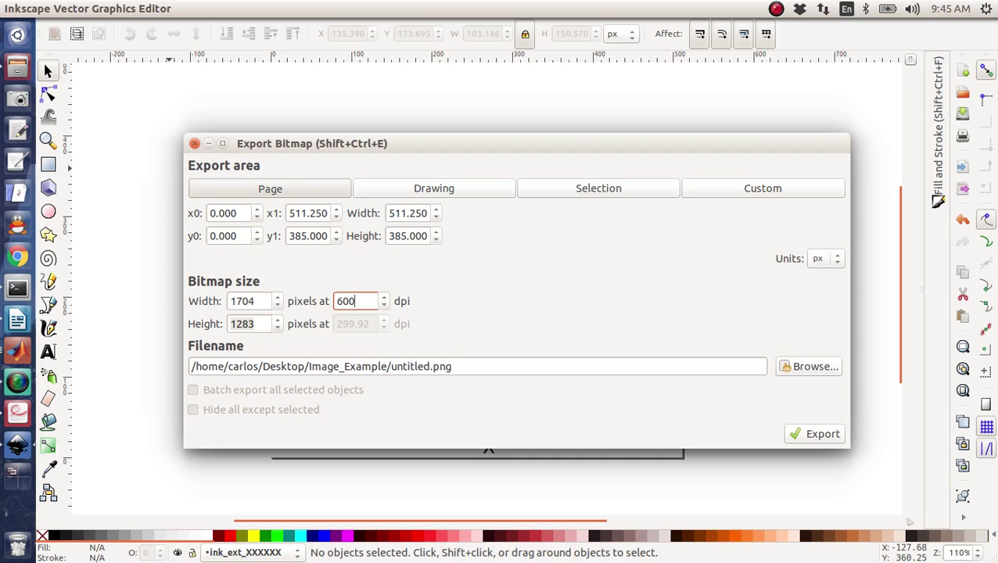
key(Tab)
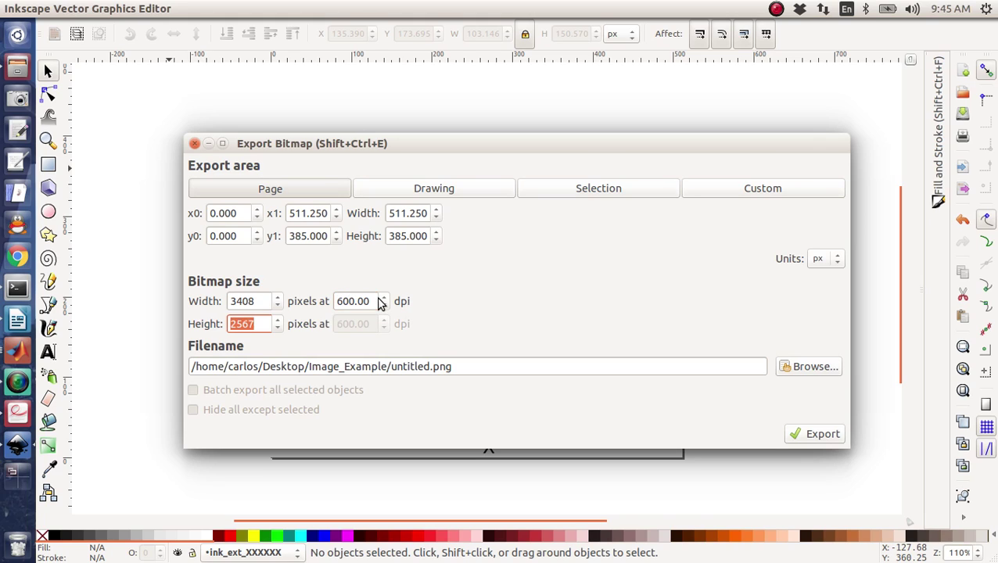
Export the page bitmap at about 600 dpi to untitled.png, replacing the existing file
click(258, 303)
click(258, 326)
click(258, 303)
click(257, 323)
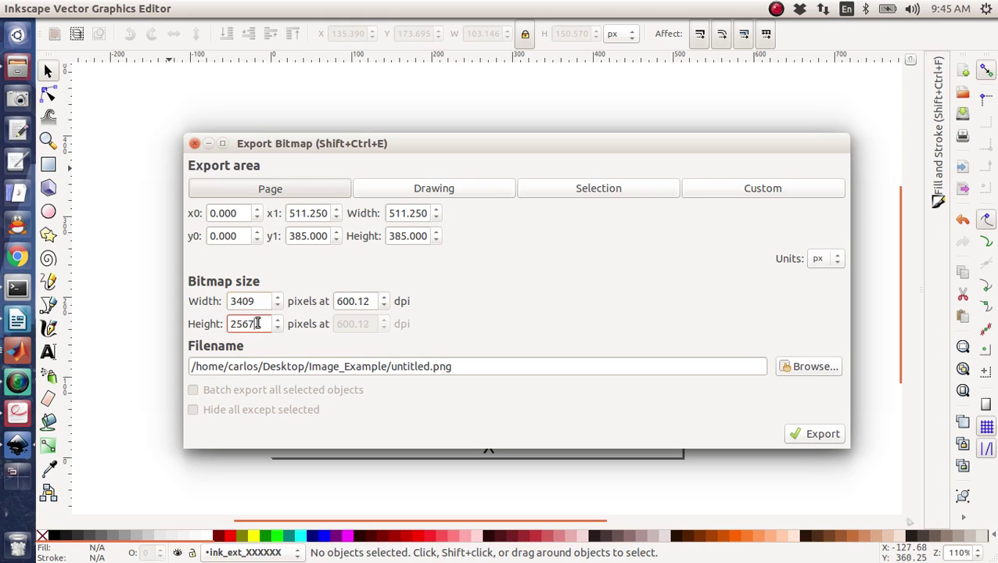
click(369, 300)
click(814, 438)
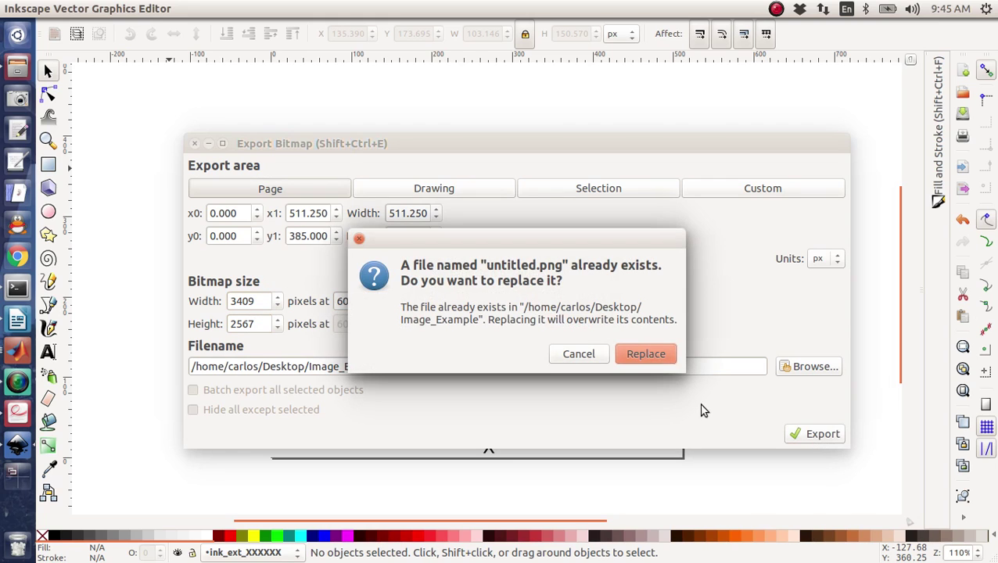
click(654, 357)
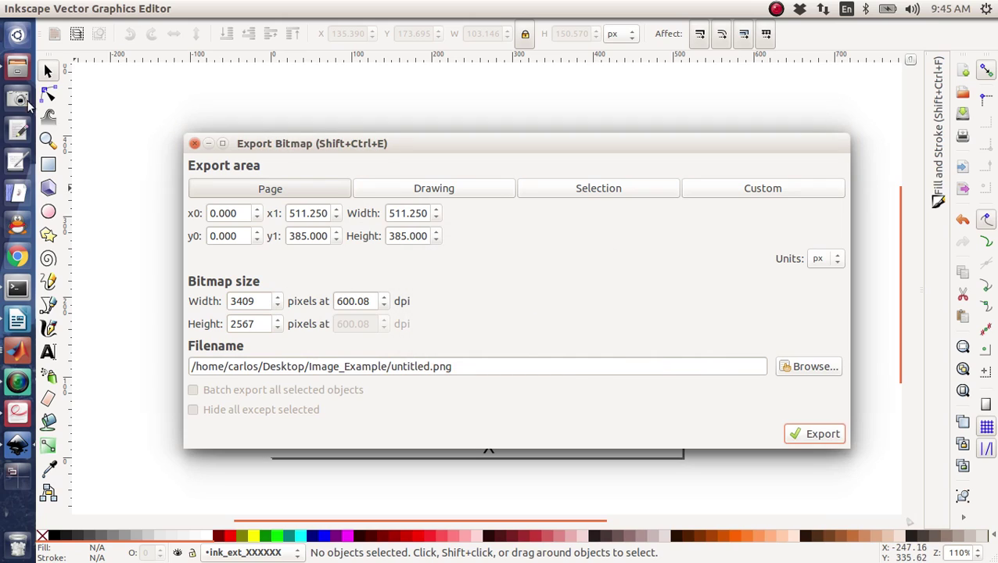
Open untitled.png from the Image_Example folder in the image viewer and examine the arrow, curve and labels at high magnification
click(28, 69)
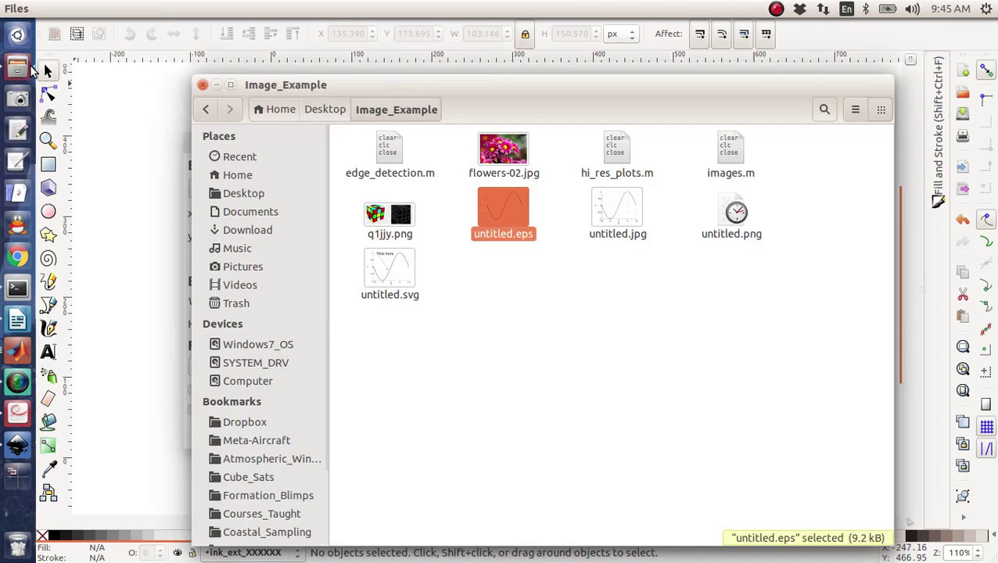
click(516, 288)
double_click(731, 215)
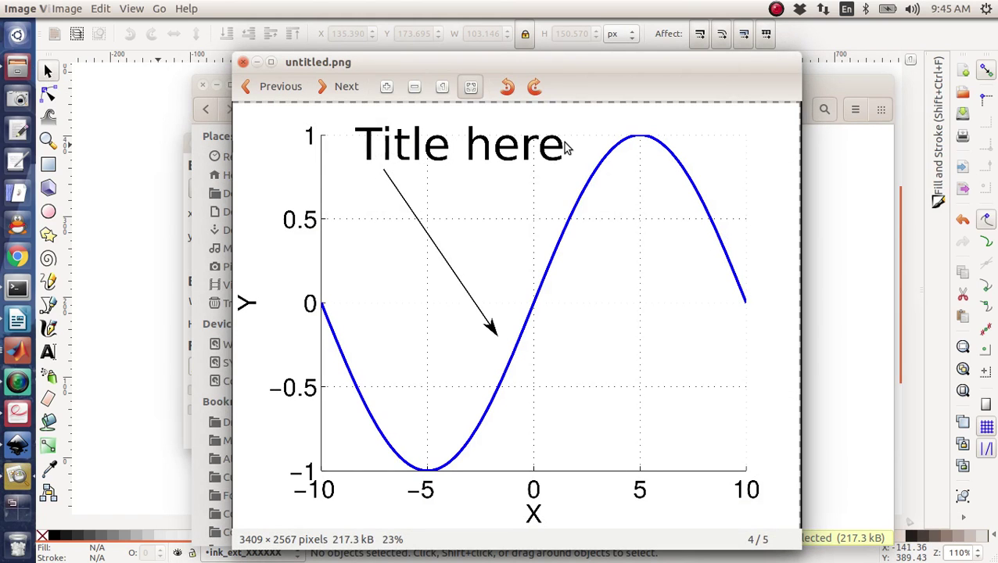
click(470, 94)
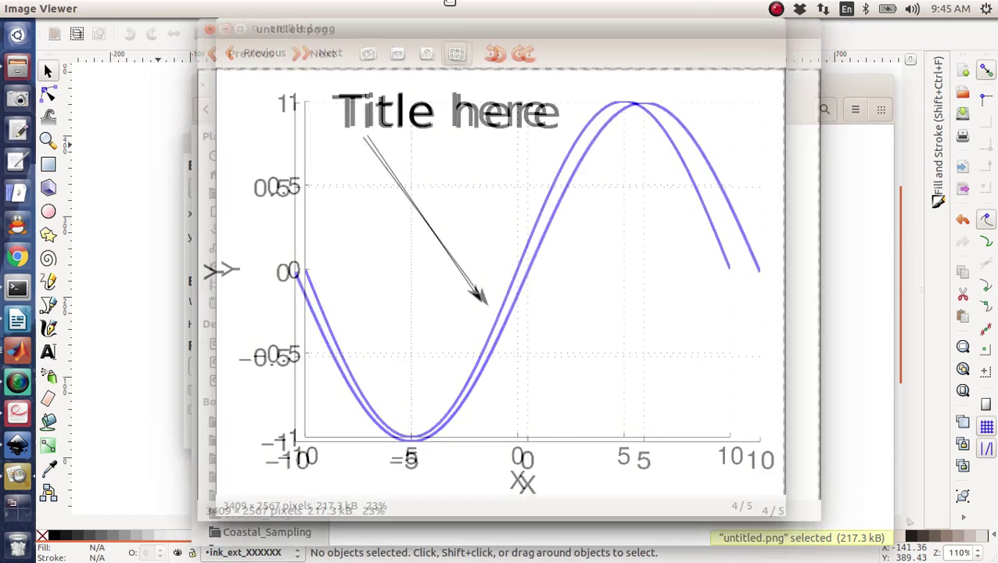
scroll(446, 285, up, 4)
scroll(446, 284, up, 11)
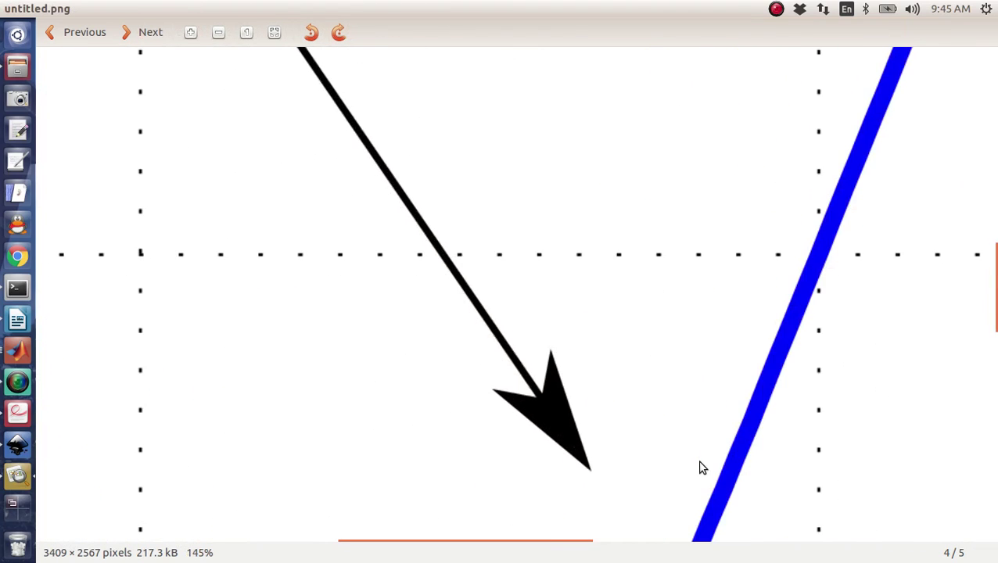
drag(701, 462, 552, 207)
scroll(552, 207, up, 1)
drag(479, 453, 472, 174)
Examine untitled.jpg at high magnification for comparison and close the image viewer
click(79, 36)
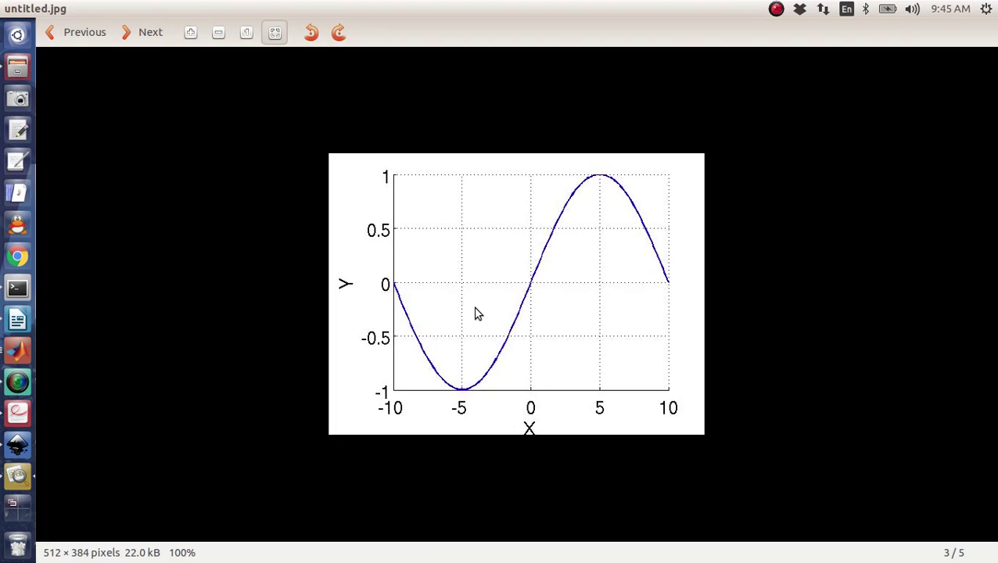
scroll(570, 365, up, 20)
scroll(554, 235, up, 7)
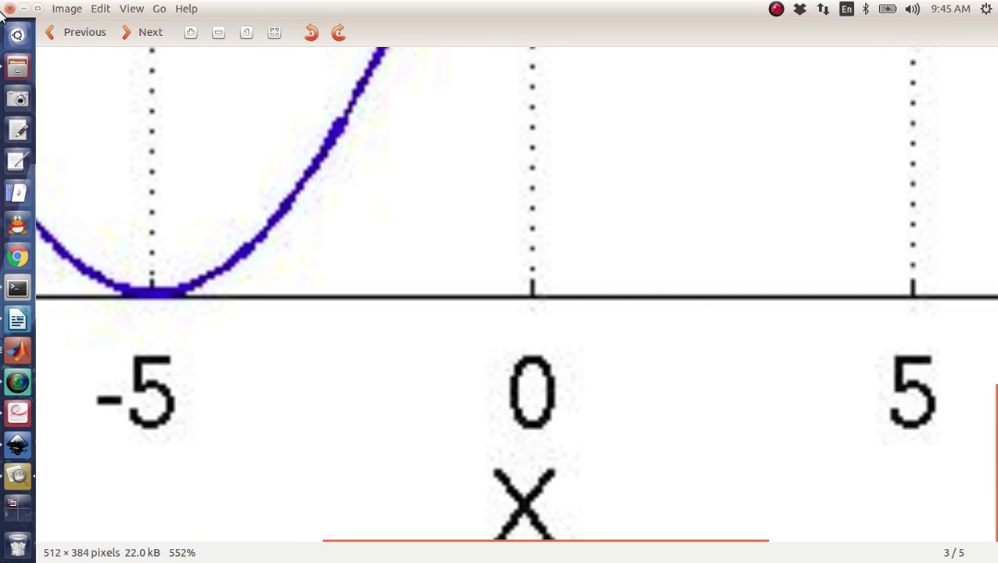
click(11, 9)
click(572, 270)
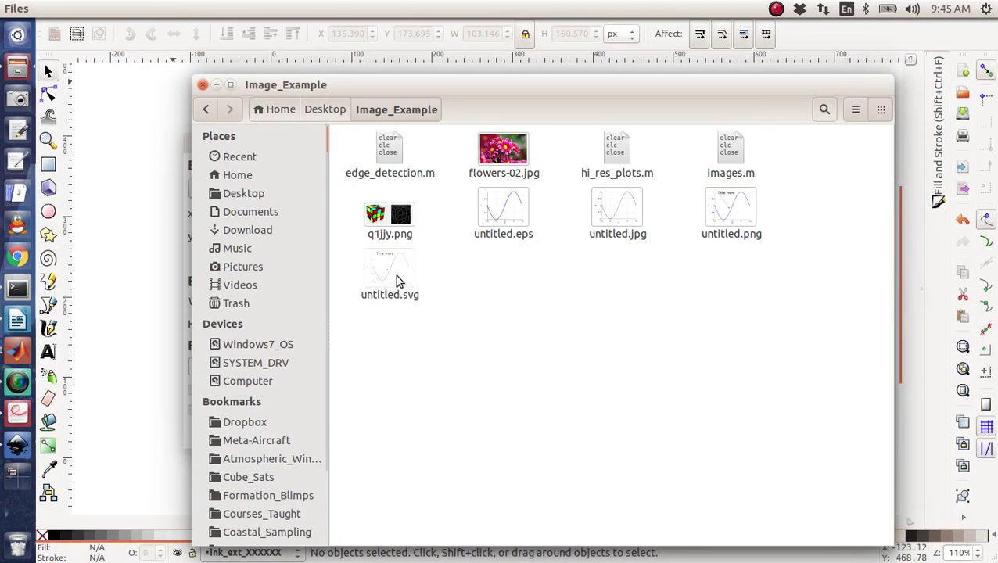
Switch to the LibreOffice Writer document and extend the plot's caption to "Figure 1 In EPS Format."
click(14, 320)
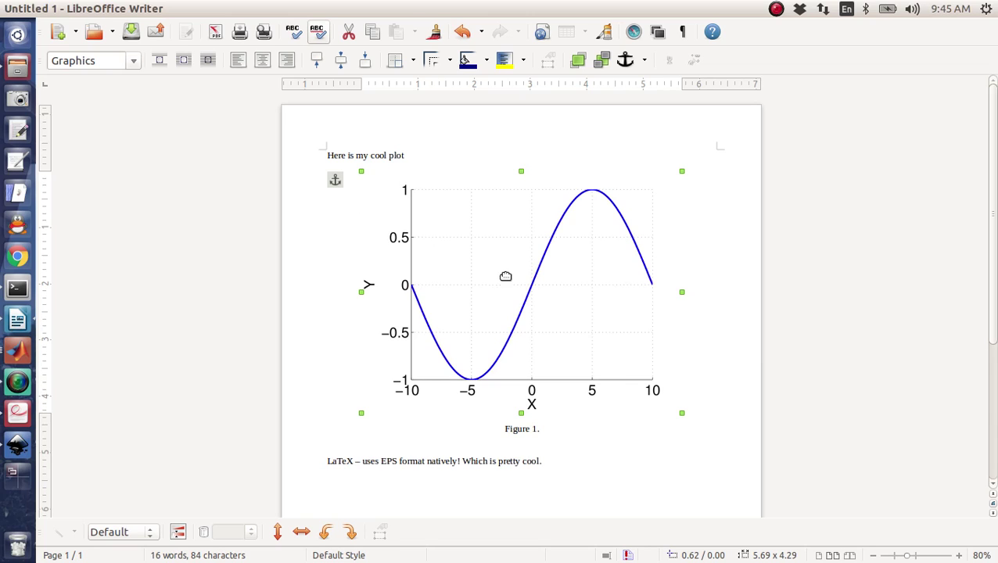
click(538, 429)
text(In)
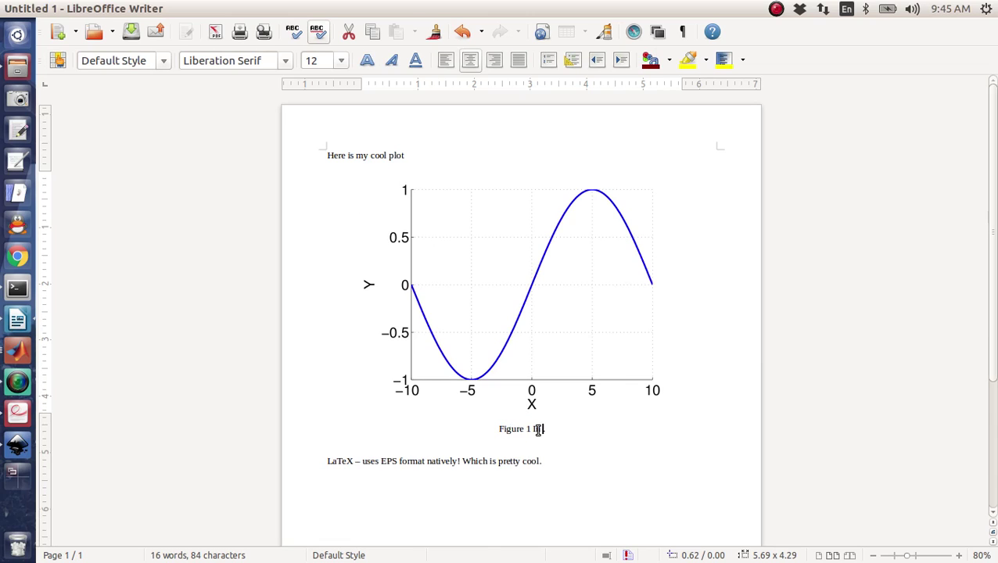
text( EPS Format)
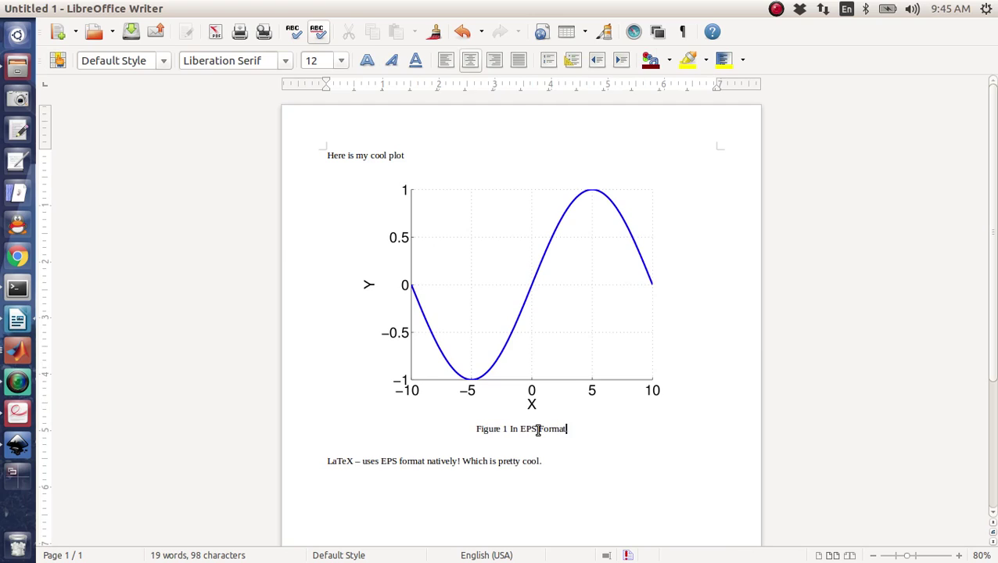
scroll(538, 429, down, 5)
text(.)
Insert the image untitled.jpg on a new line below the Figure 1 caption and deselect it
key(Return)
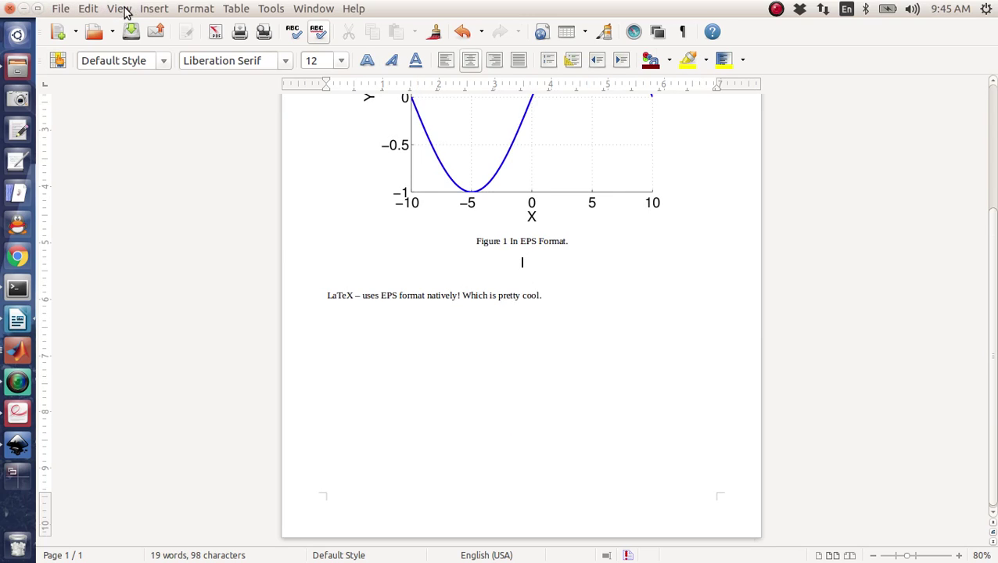
click(154, 8)
mouse_move(325, 351)
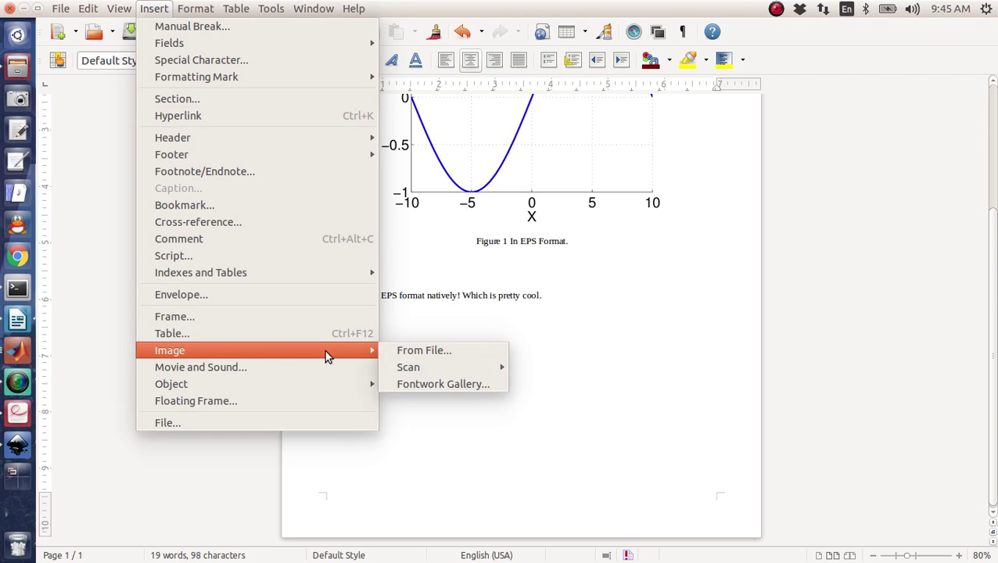
click(397, 352)
click(203, 198)
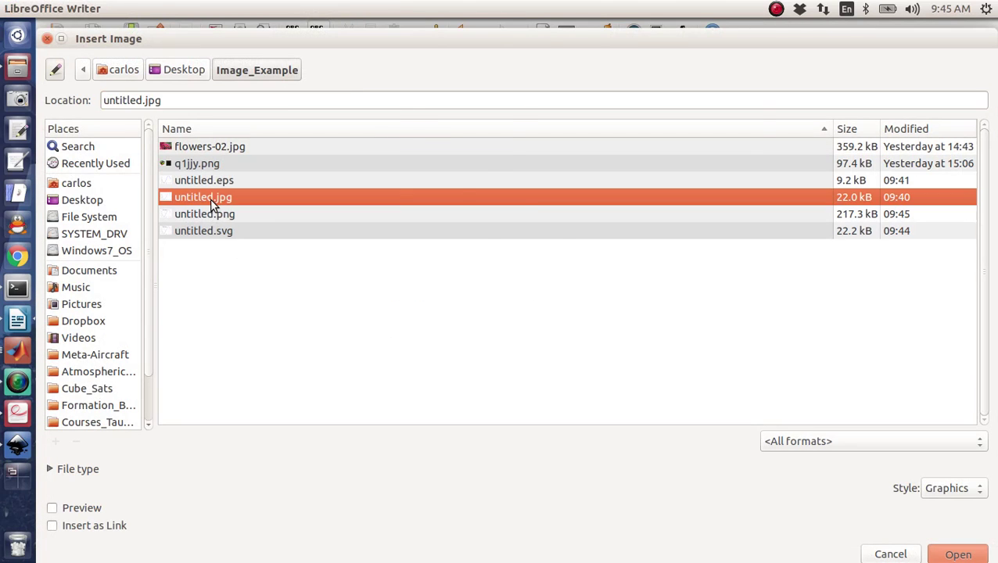
click(957, 553)
click(548, 499)
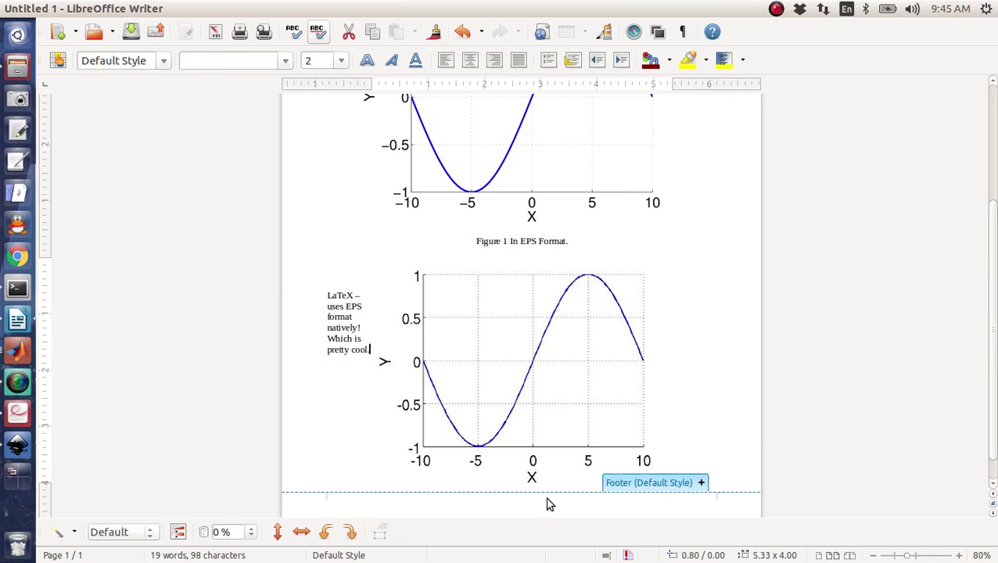
Delete the note about LaTeX using EPS natively beside the JPG plot
key(shift+Up)
key(shift+Up)
key(shift+Up)
key(shift+Up)
key(shift+Up)
key(shift+Up)
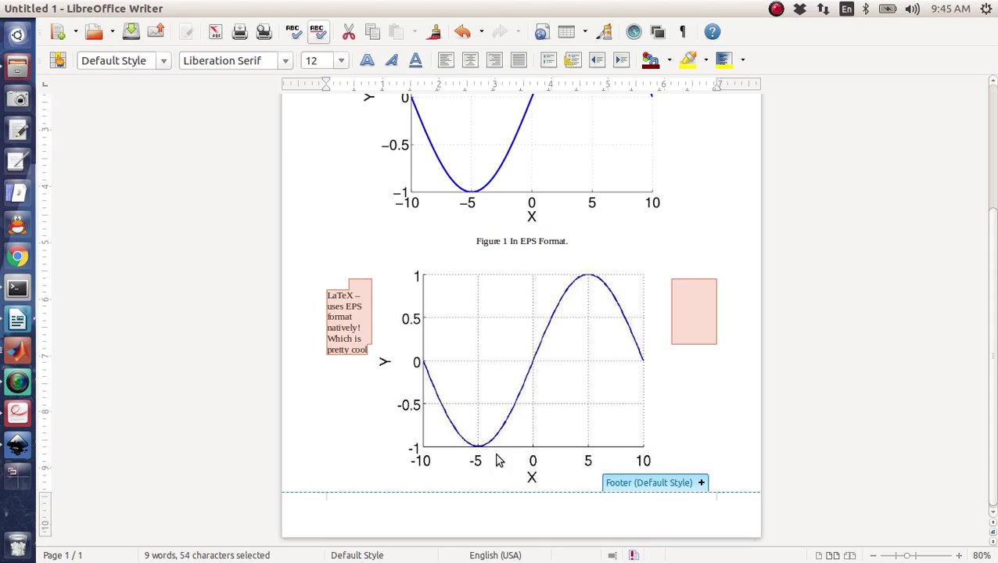
key(BackSpace)
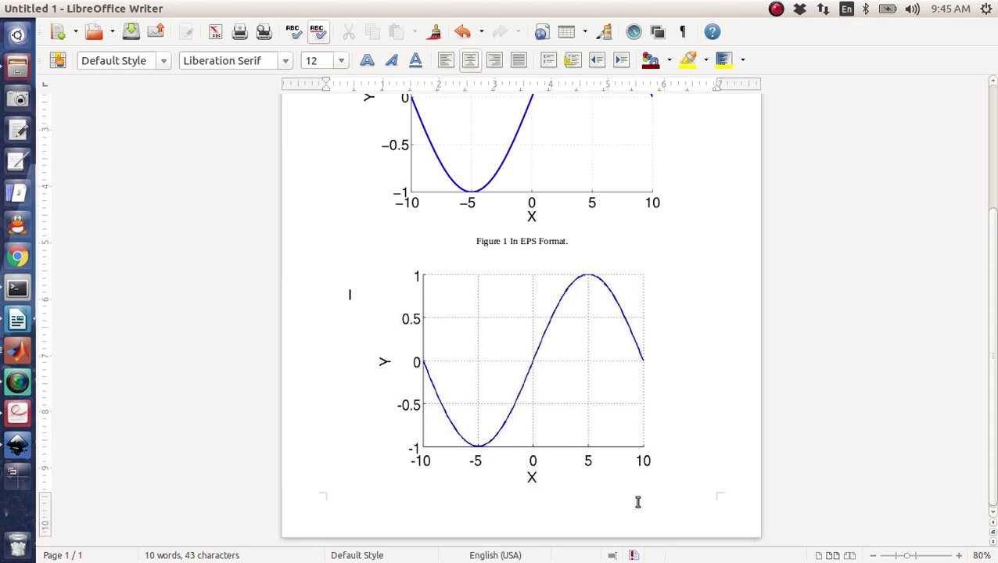
Move the JPG plot slightly upward and turn off text wrapping around it
click(579, 368)
drag(579, 367, 584, 352)
right_click(560, 393)
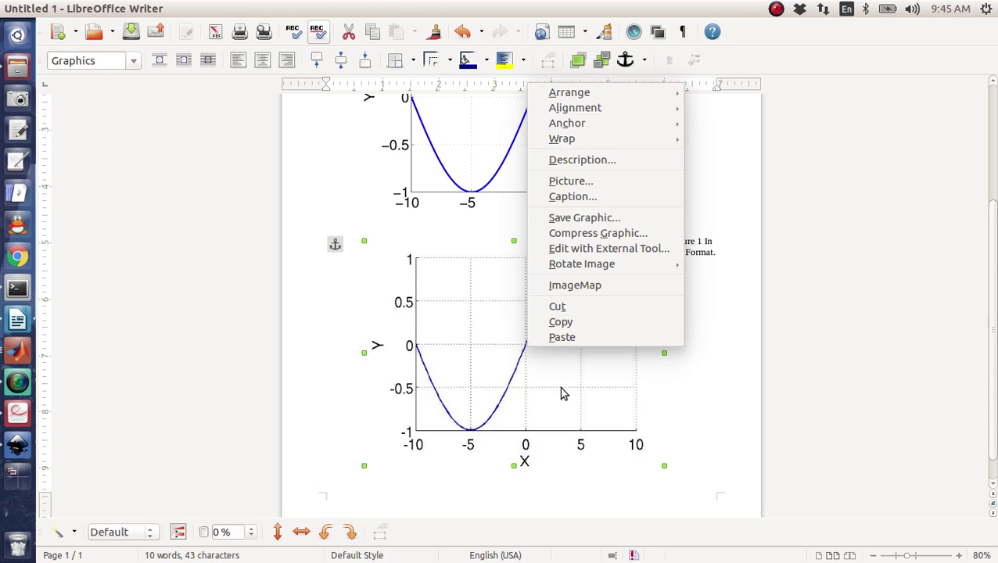
mouse_move(588, 141)
click(706, 143)
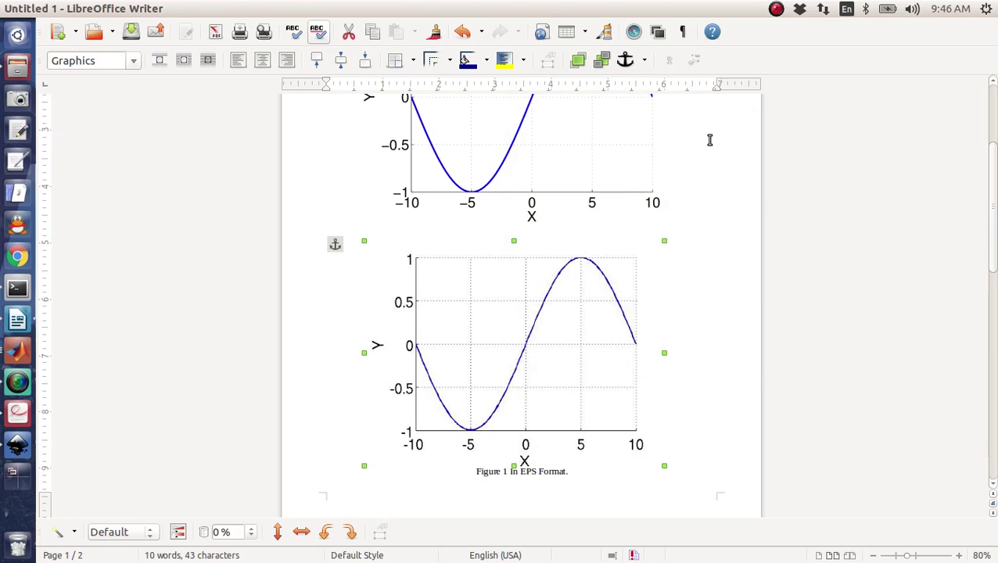
Delete the Figure 1 caption below the JPG plot and undo the latest changes
drag(642, 476, 474, 473)
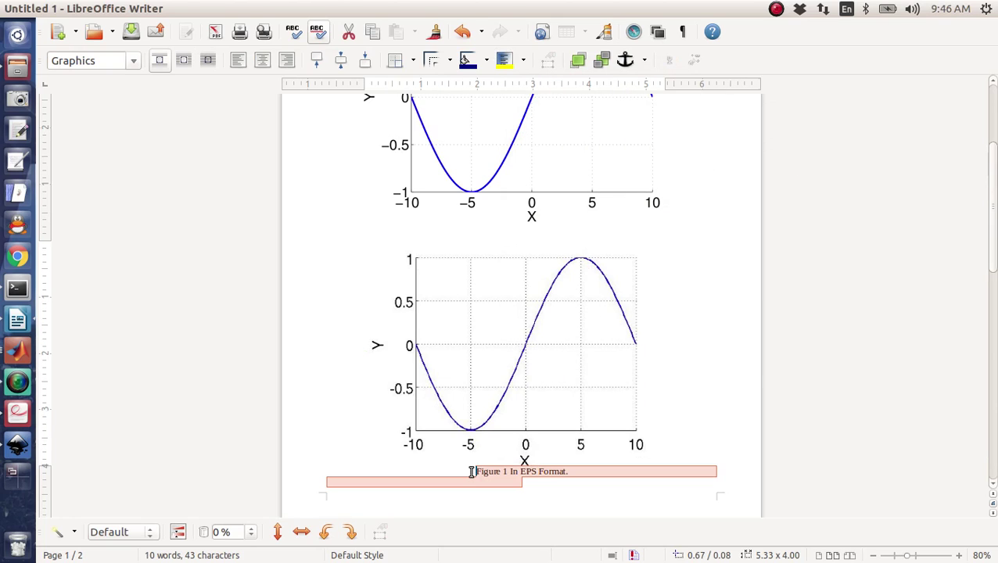
key(Delete)
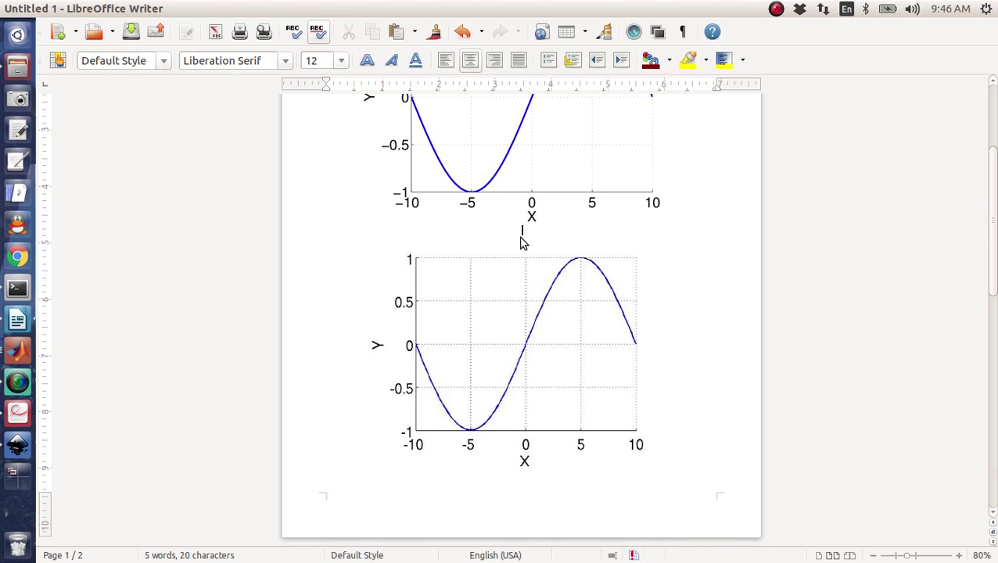
key(ctrl+z)
click(501, 273)
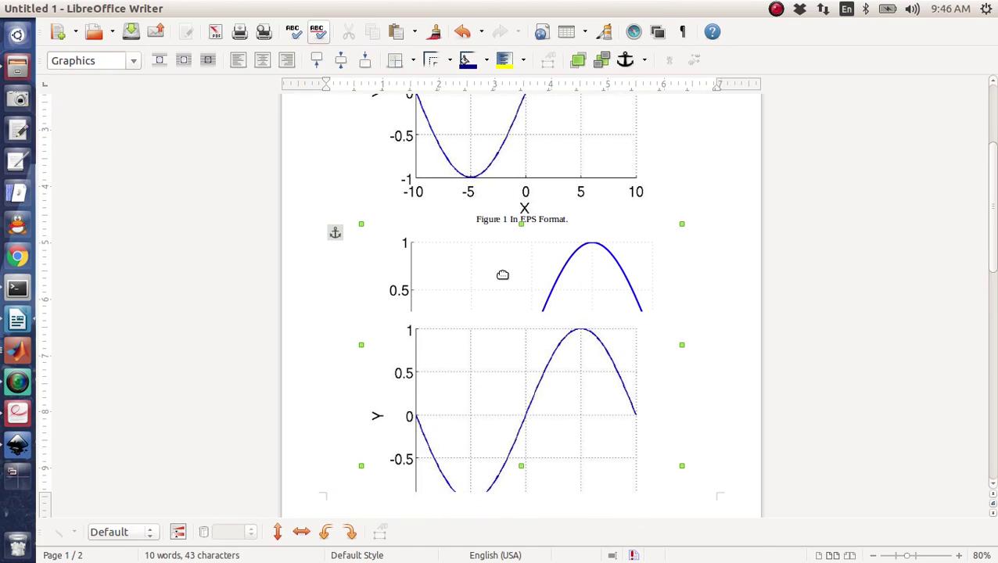
key(ctrl+z)
scroll(503, 344, down, 3)
scroll(498, 169, up, 2)
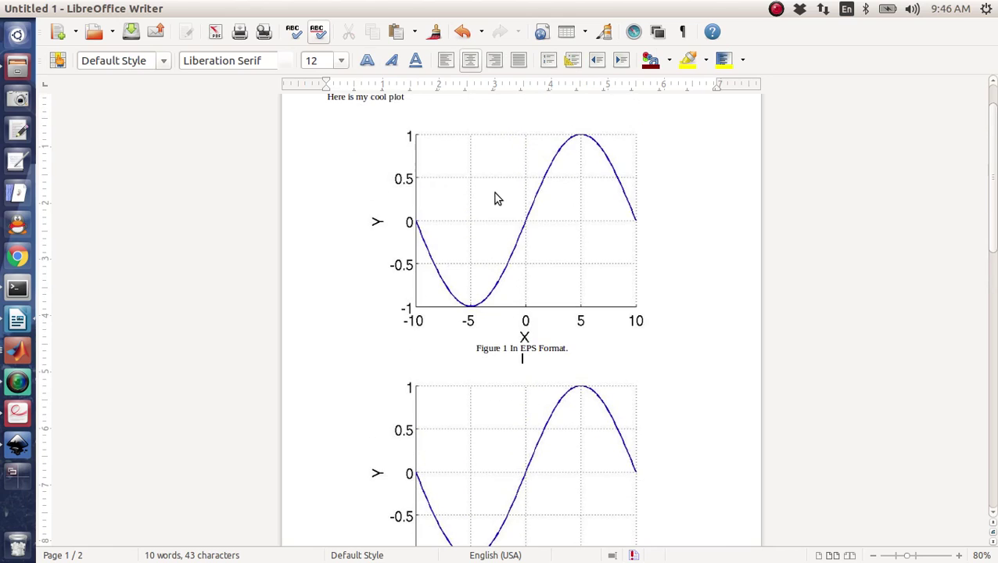
Remove both plots and the Figure 1 caption, keeping only the "Here is my cool plot" line
key(Delete)
click(503, 274)
key(Delete)
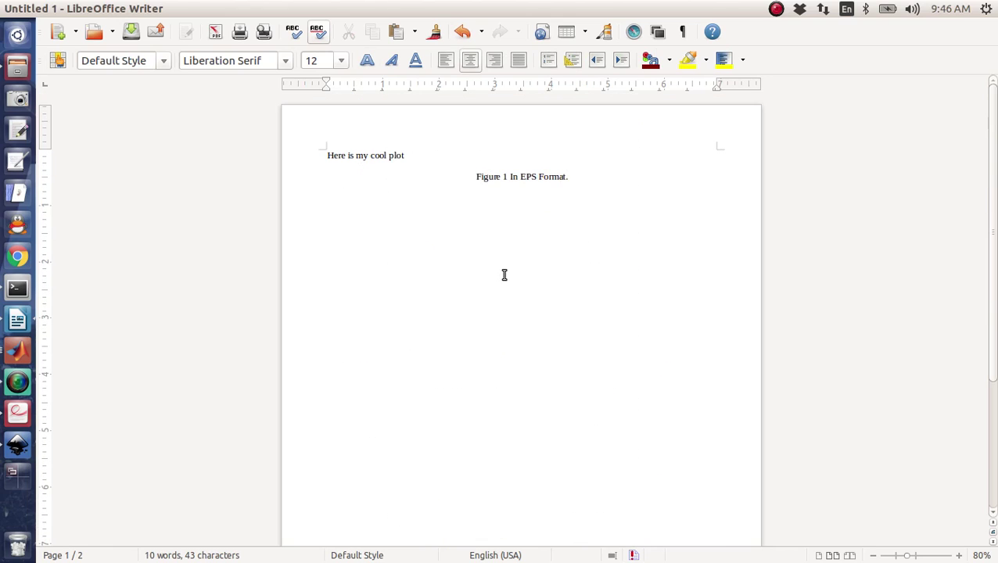
key(Return)
key(ctrl+z)
key(ctrl+z)
key(ctrl+z)
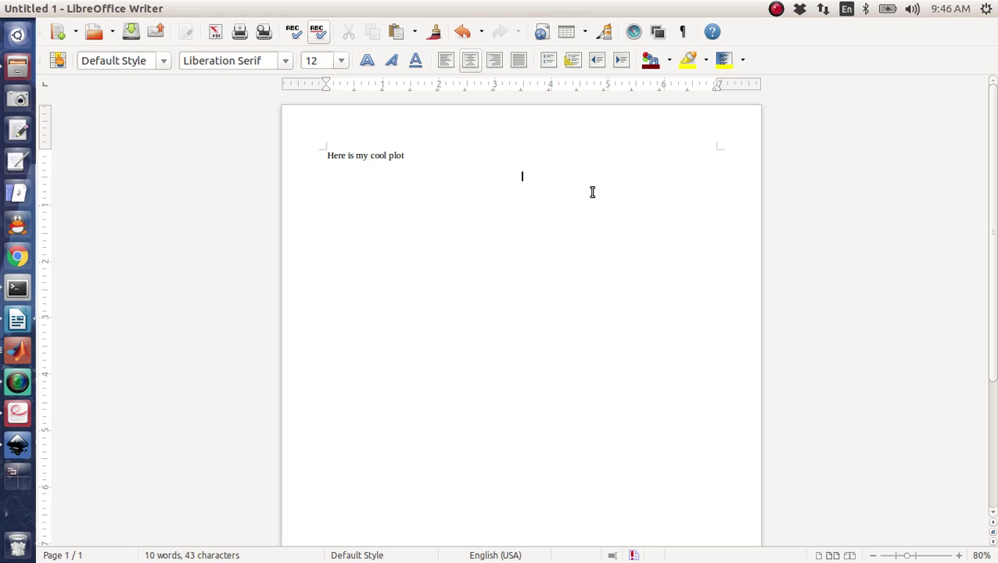
Insert the image untitled.eps from the Image_Example folder below the "Here is my cool plot" line and deselect it
click(154, 8)
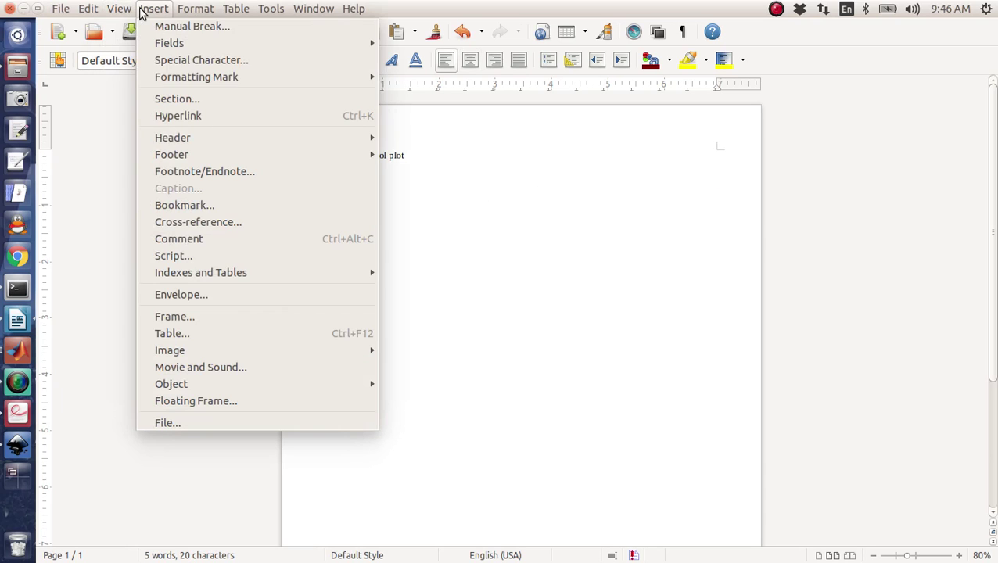
mouse_move(174, 349)
click(397, 351)
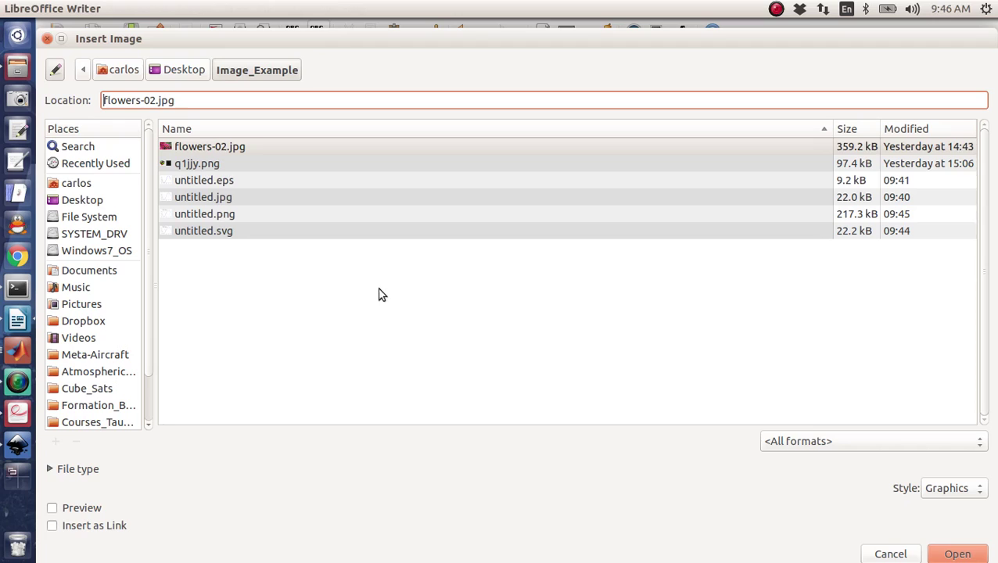
double_click(206, 186)
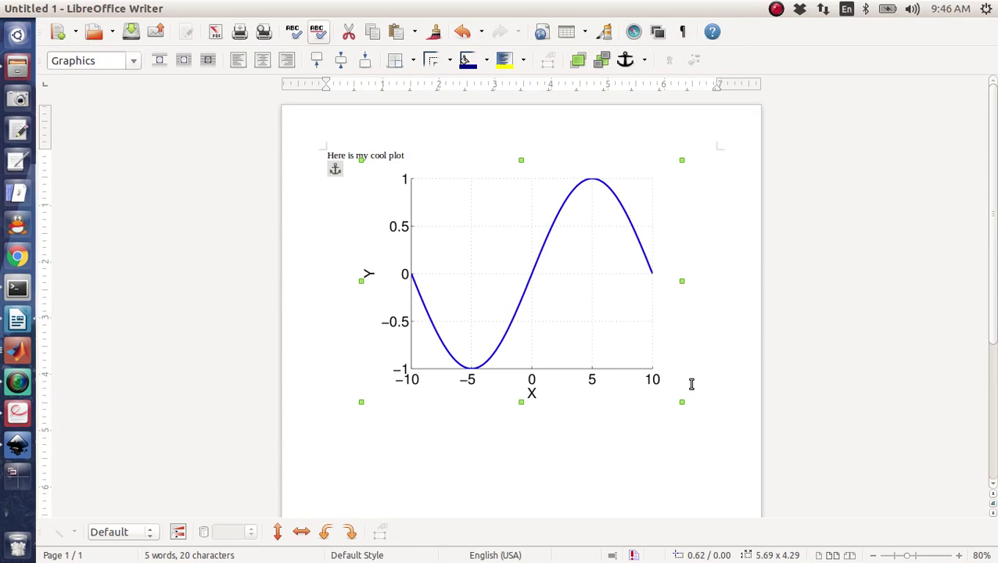
click(728, 399)
Insert the image untitled.jpg from the Image_Example folder below the EPS plot
click(154, 9)
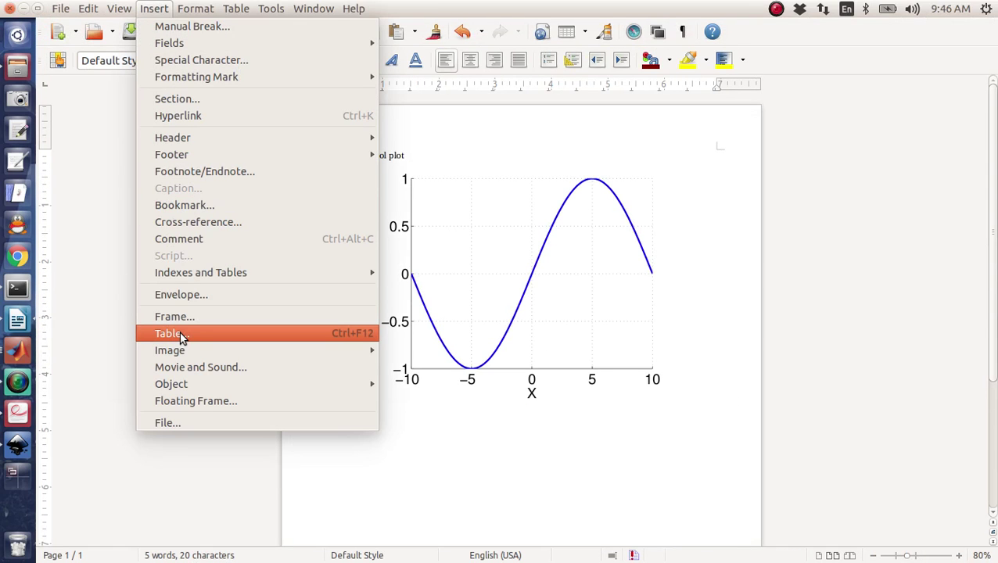
click(423, 351)
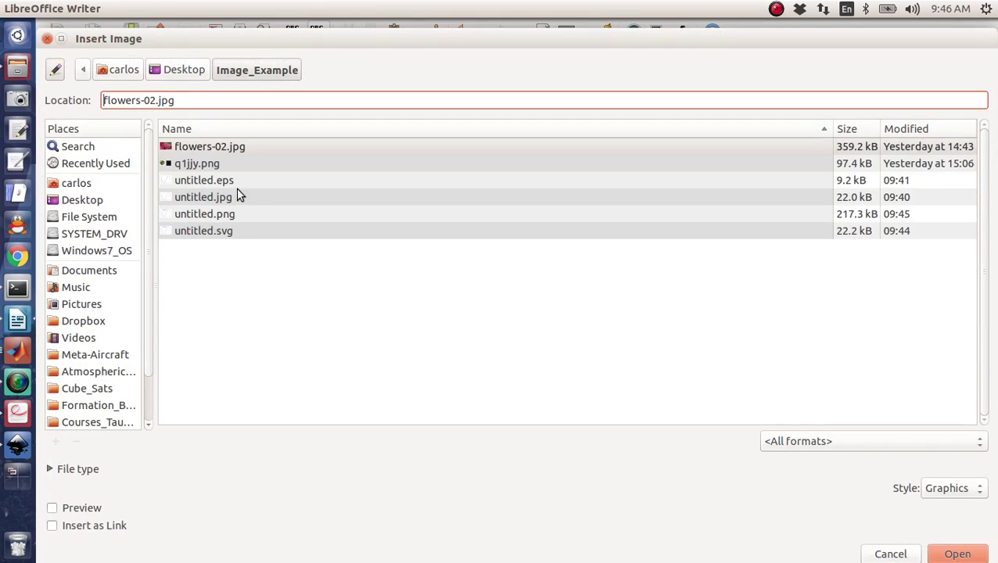
double_click(204, 196)
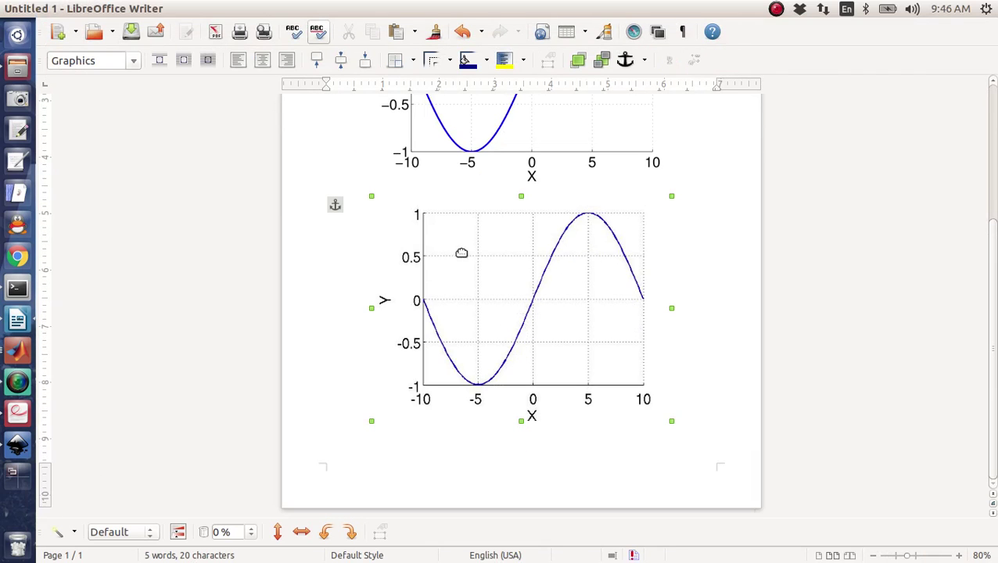
click(692, 419)
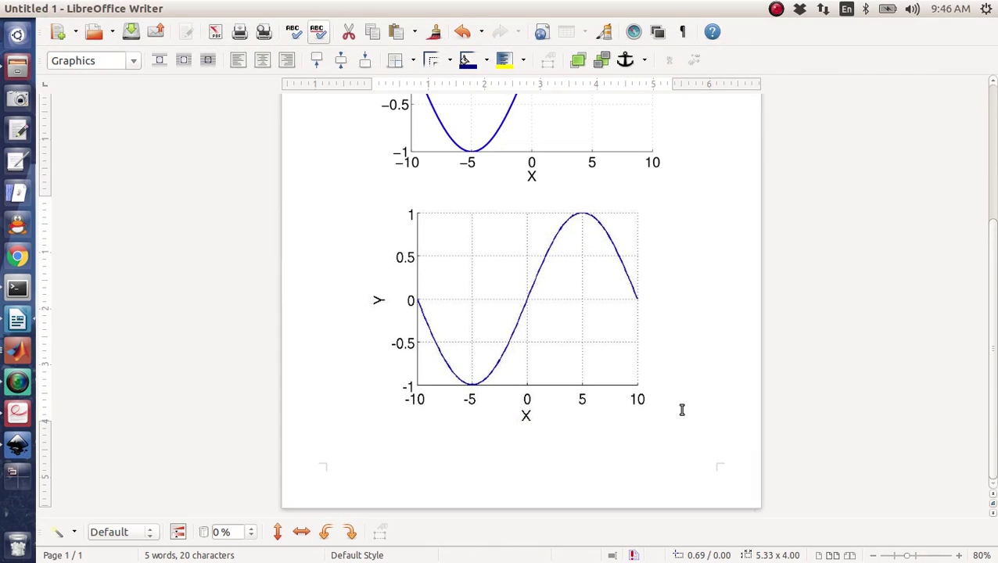
Insert the image untitled.svg, position it directly below the EPS plot over the JPG plot, and deselect it
click(154, 8)
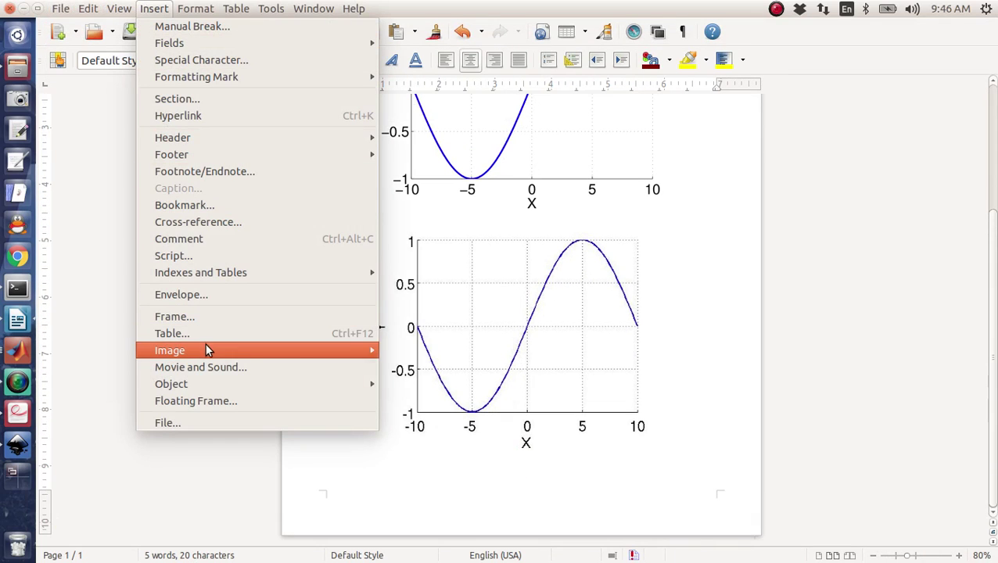
mouse_move(208, 351)
click(439, 352)
double_click(201, 234)
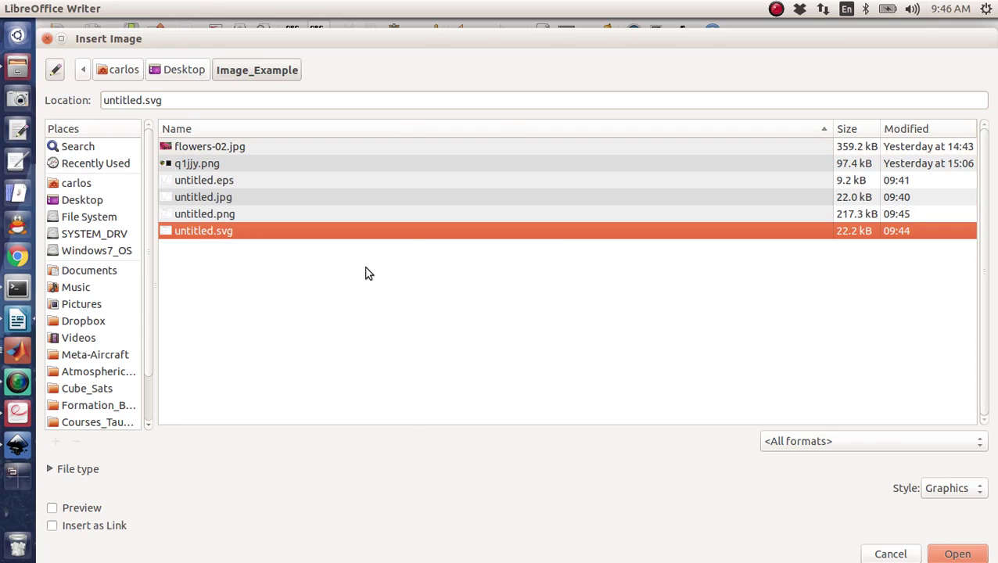
drag(528, 225, 443, 244)
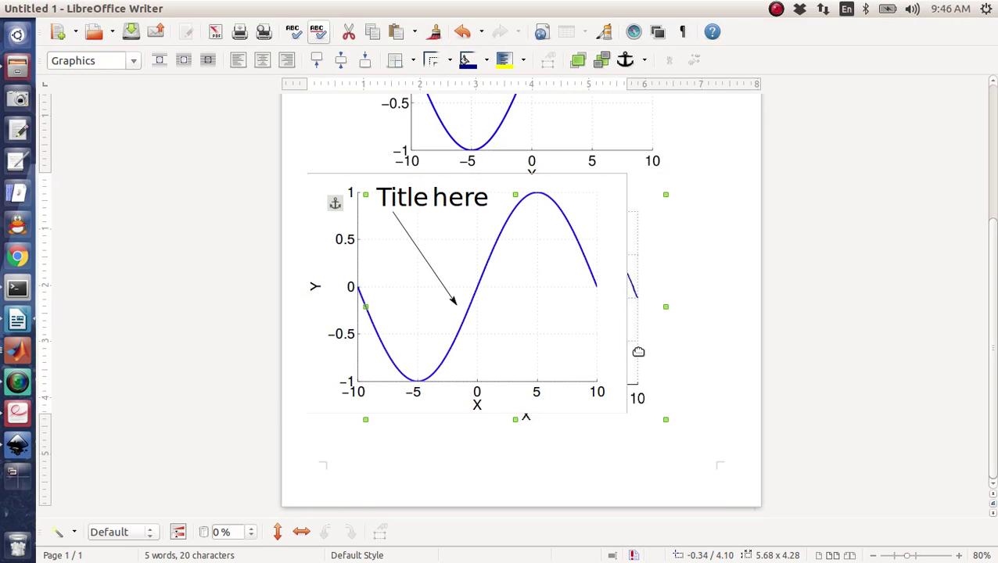
drag(453, 283, 498, 304)
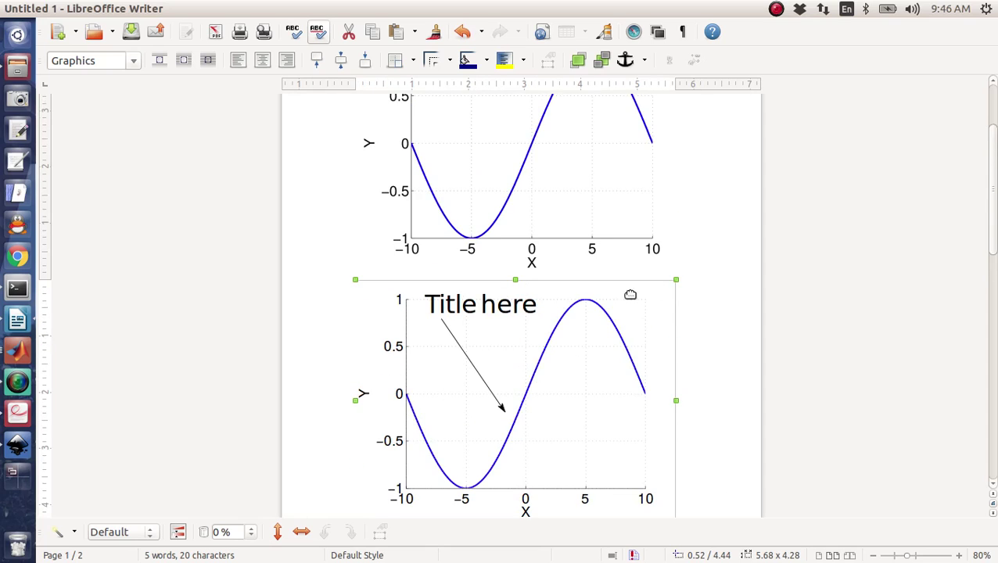
click(703, 289)
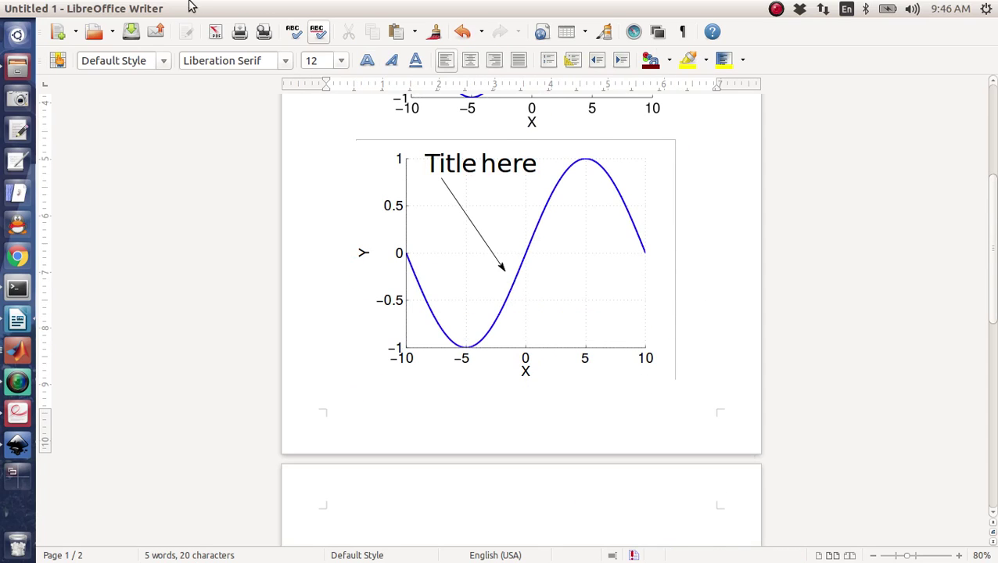
Insert the image untitled.png from the Image_Example folder into the document
click(152, 8)
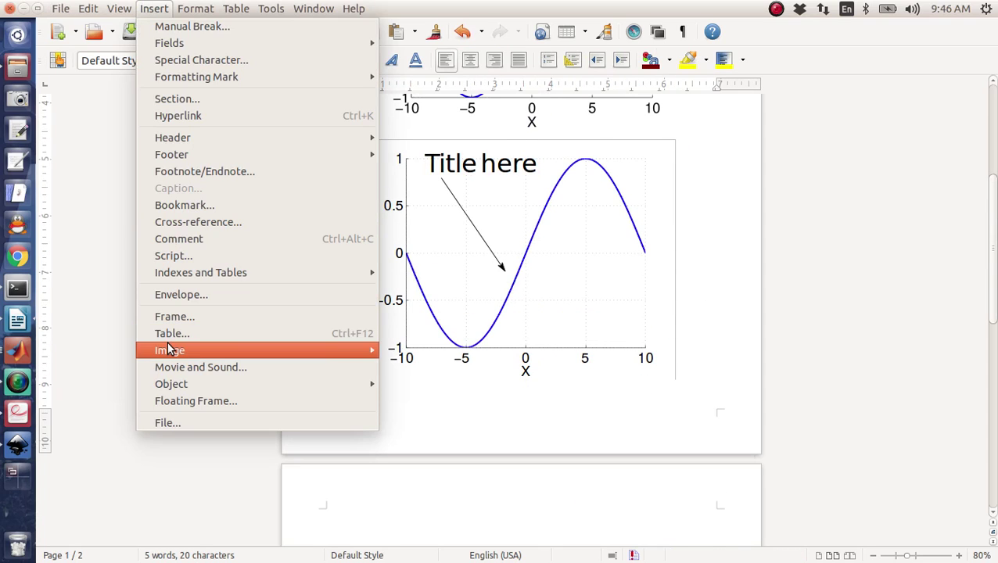
mouse_move(170, 350)
click(417, 351)
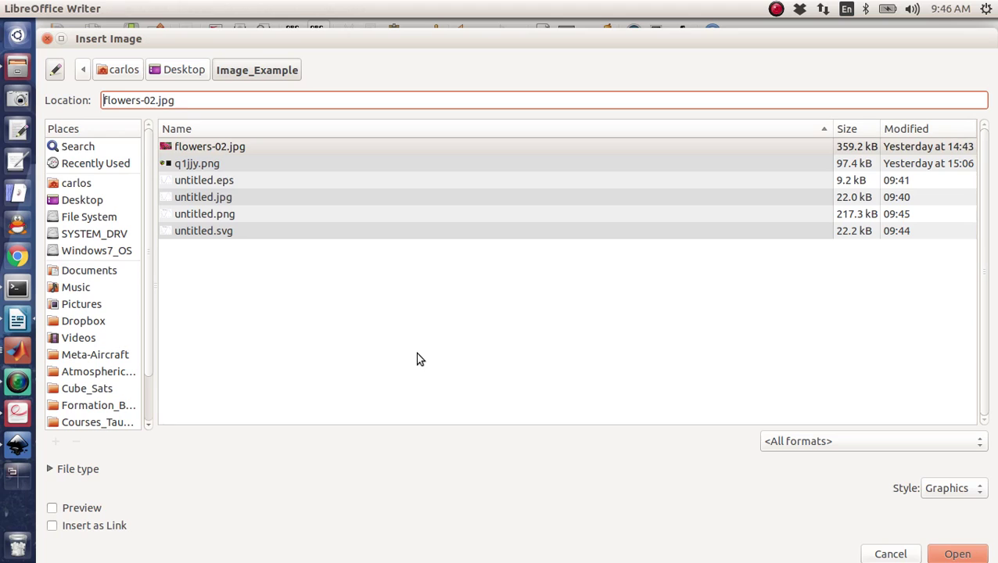
click(211, 215)
click(958, 554)
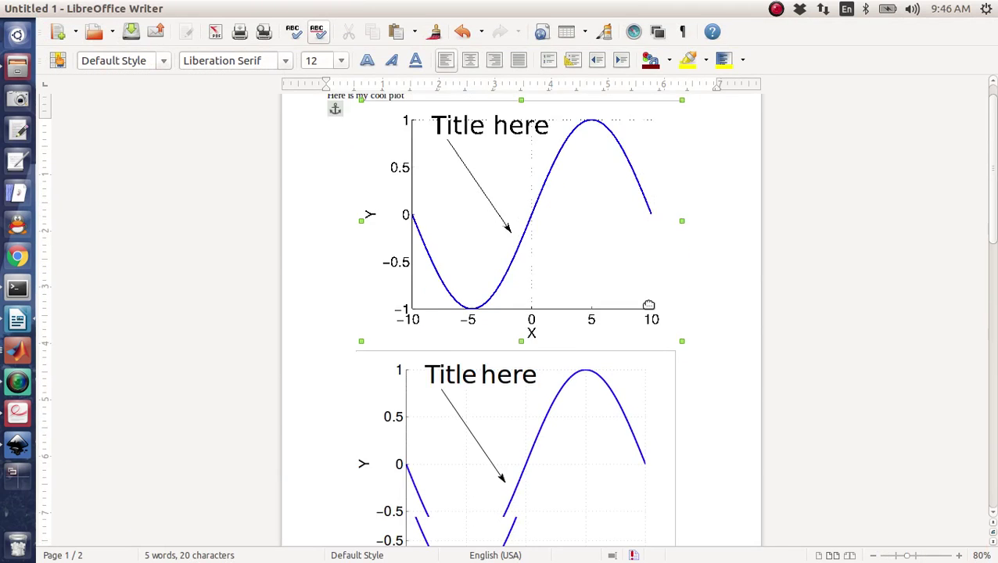
Move the PNG plot down over the other plots and enlarge it to about 8.11 × 6.56
scroll(625, 274, down, 3)
drag(580, 202, 562, 300)
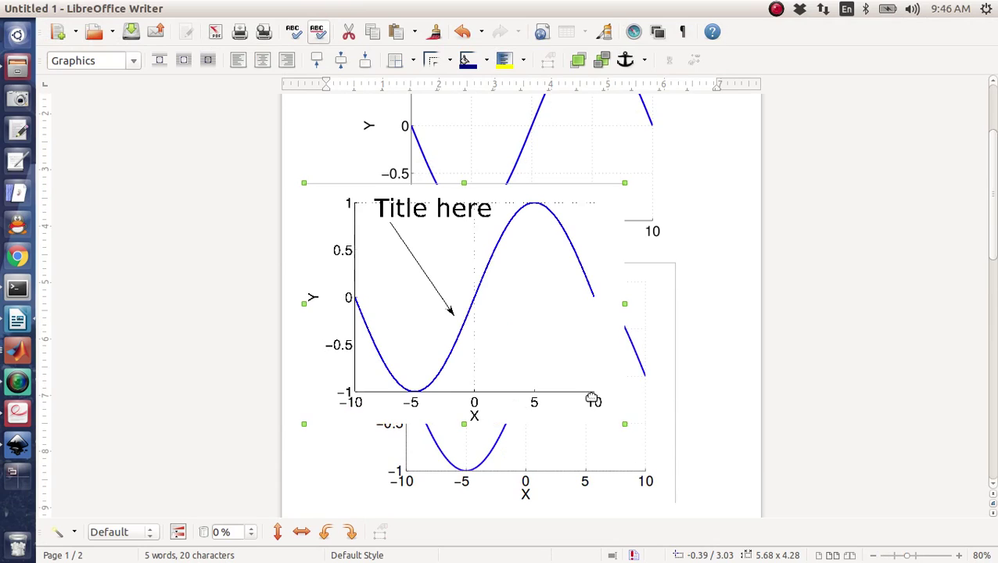
drag(623, 424, 743, 492)
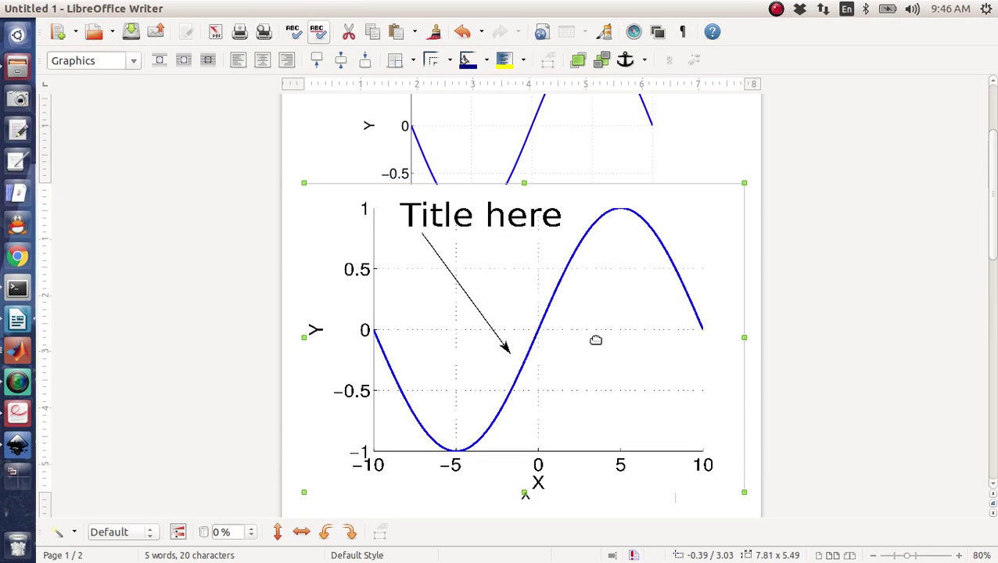
drag(743, 183, 804, 127)
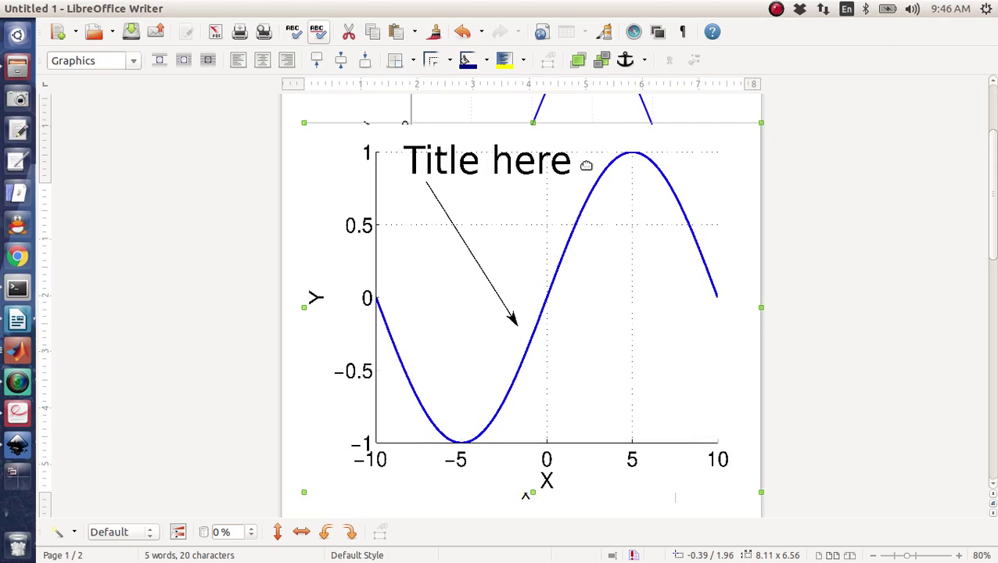
Undo the PNG plot's insertion, move and resizing, and select the EPS plot below the opening line
scroll(540, 180, up, 2)
scroll(491, 199, down, 4)
key(ctrl+z)
scroll(503, 268, up, 5)
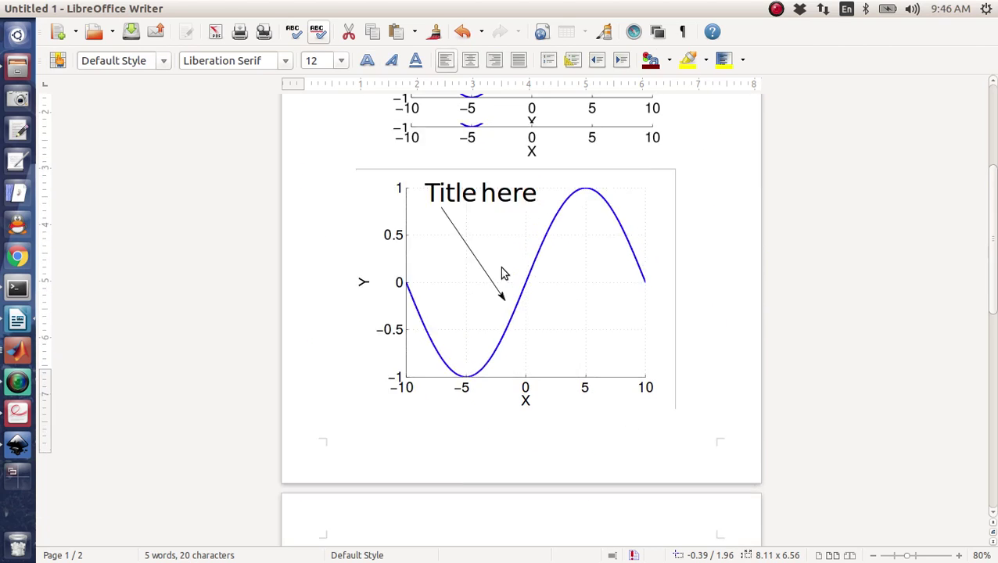
click(346, 192)
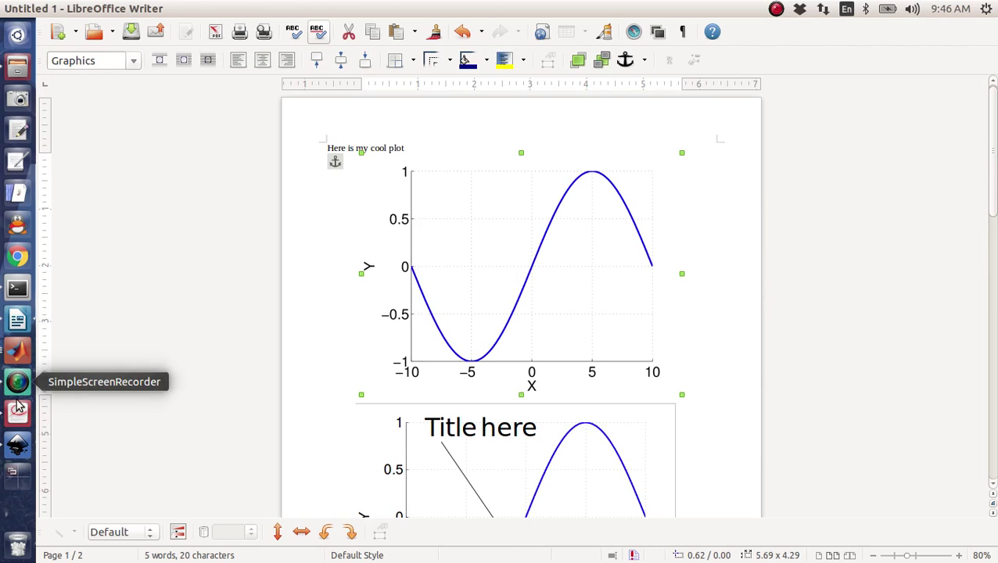
Switch to Inkscape, close the bitmap export, and save a copy of the drawing as untitled.pdf on the Desktop
click(17, 444)
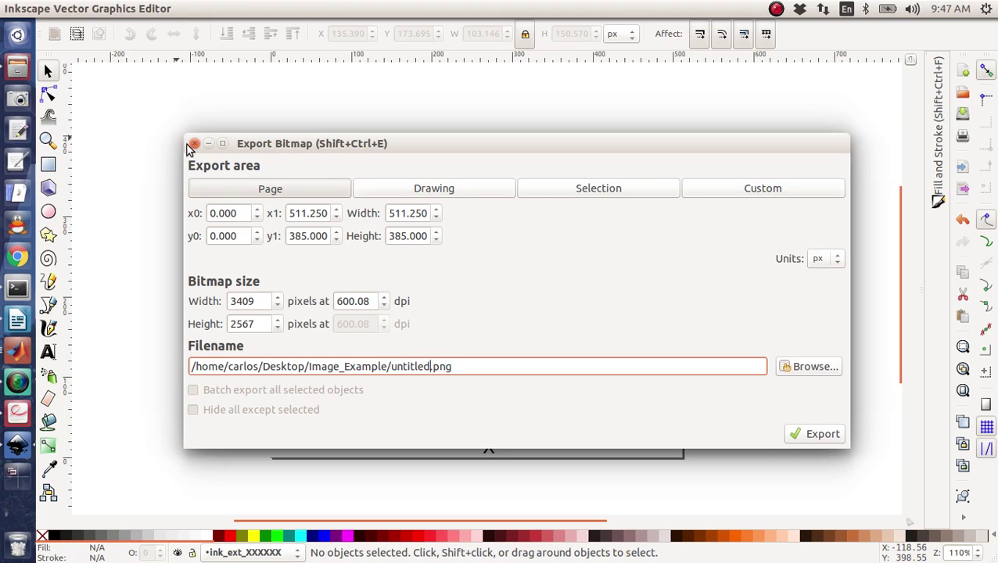
click(194, 143)
click(61, 8)
click(76, 125)
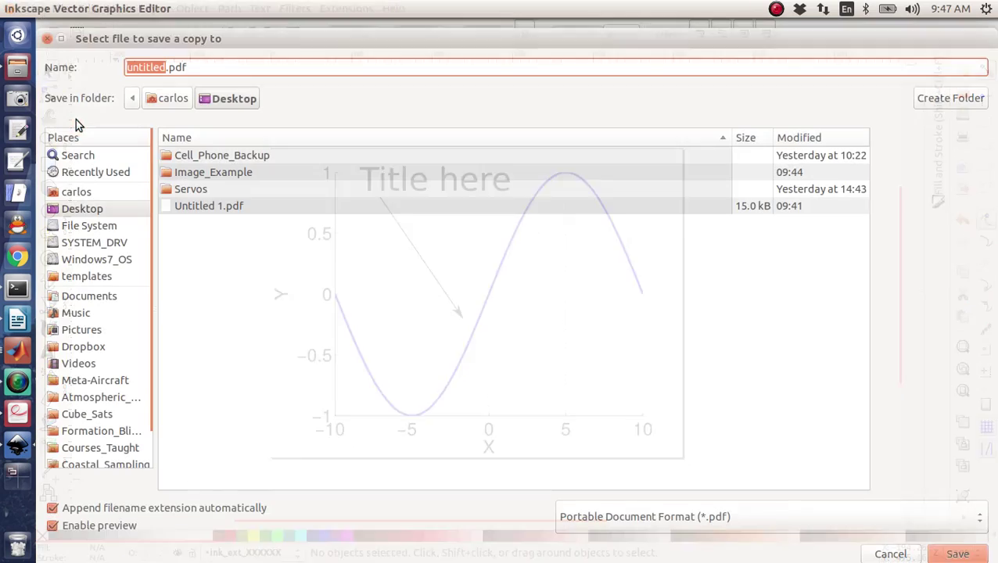
triple_click(177, 72)
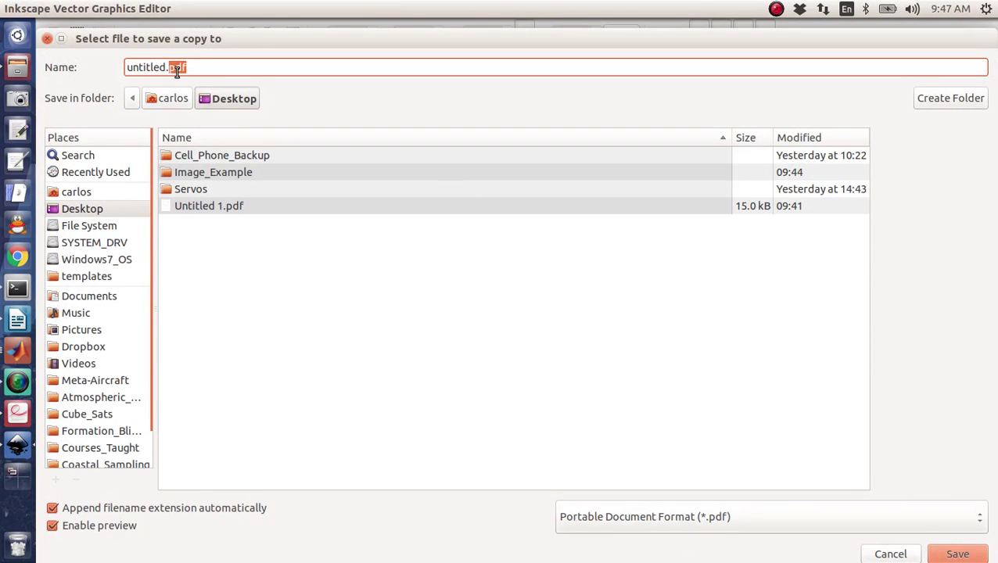
click(194, 69)
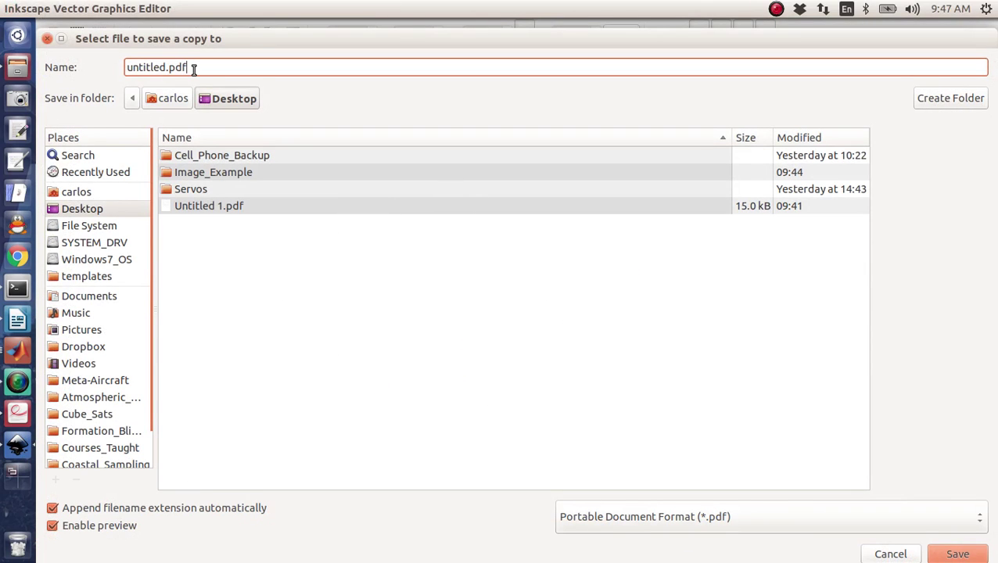
click(932, 554)
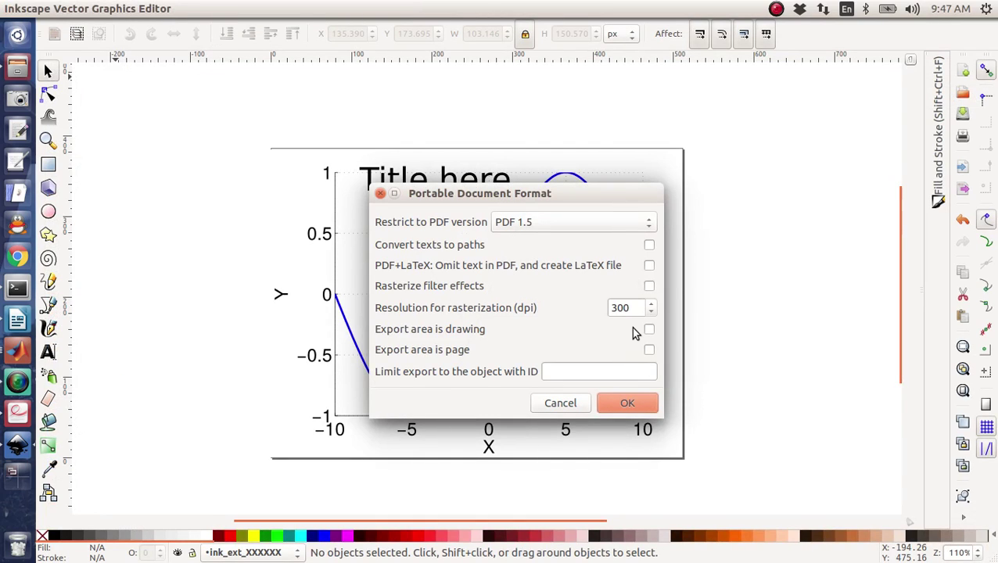
Set the PDF's rasterization resolution to 600 dpi and complete the export
double_click(635, 310)
text(600)
click(618, 403)
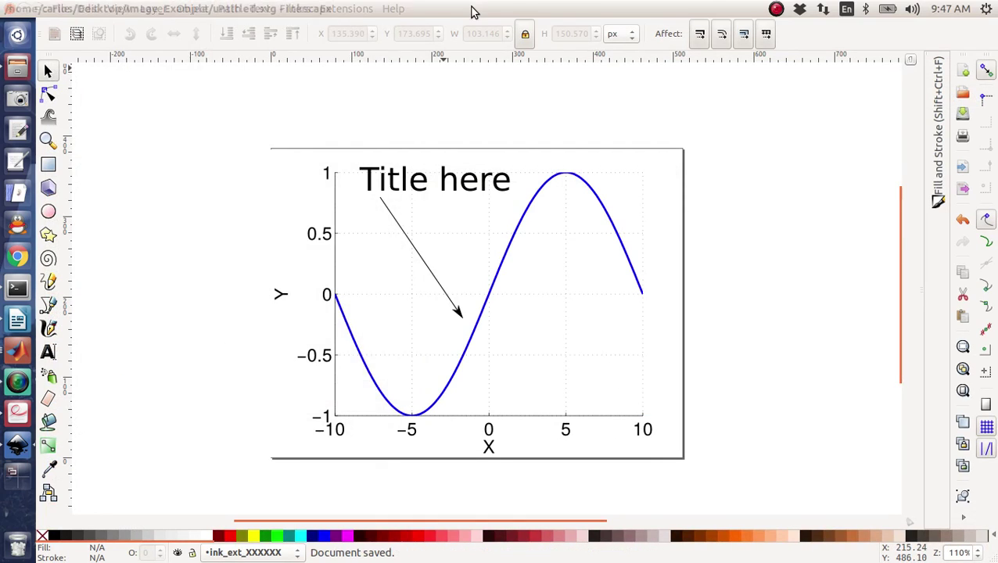
Uncover the Desktop and open untitled.pdf in a maximized window to inspect its curve and arrow up close
double_click(508, 7)
drag(510, 7, 714, 149)
click(100, 80)
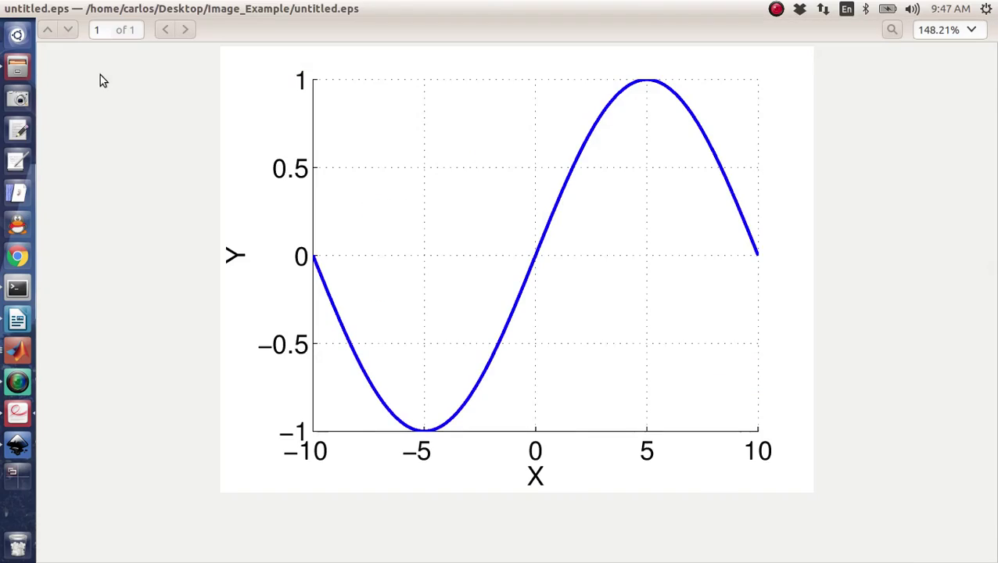
drag(344, 8, 562, 168)
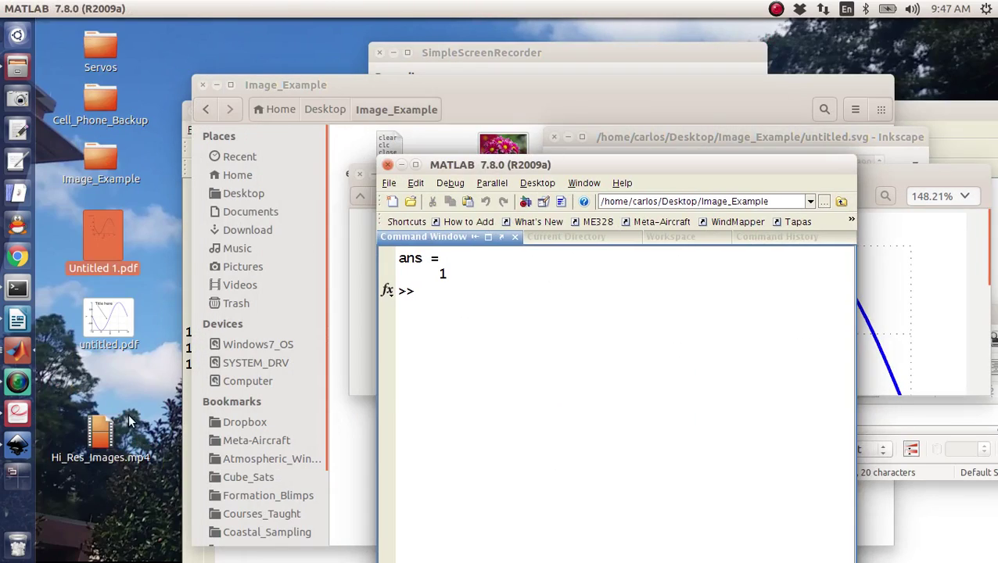
click(127, 412)
double_click(111, 346)
drag(418, 28, 427, 2)
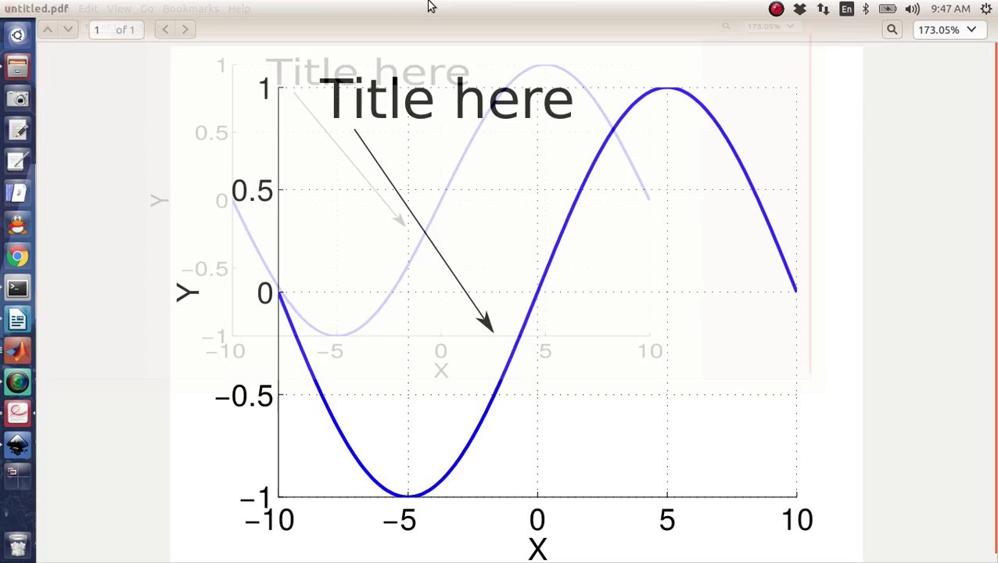
ctrl+scroll(454, 247, up, 7)
ctrl+scroll(455, 247, down, 6)
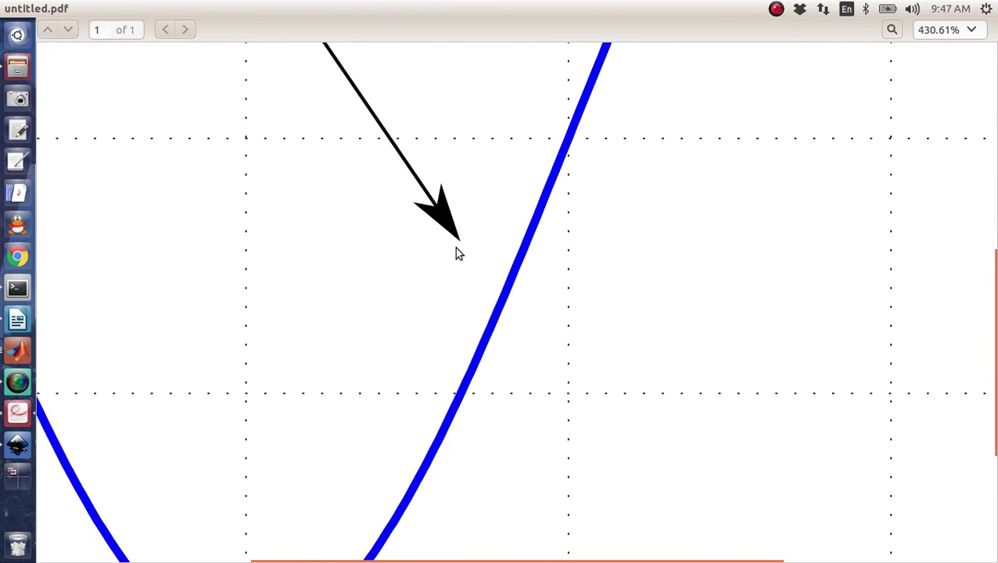
ctrl+scroll(458, 254, down, 2)
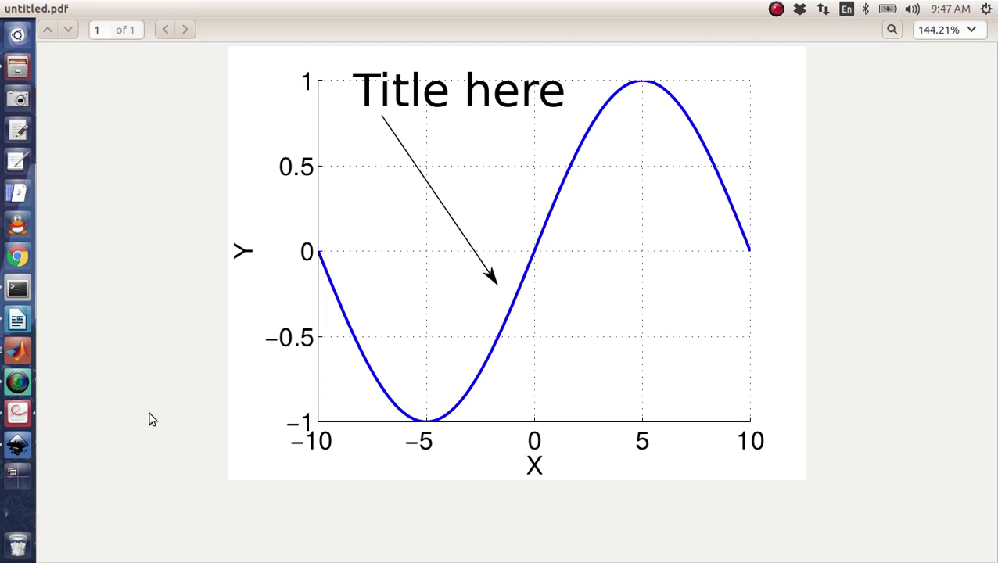
click(18, 382)
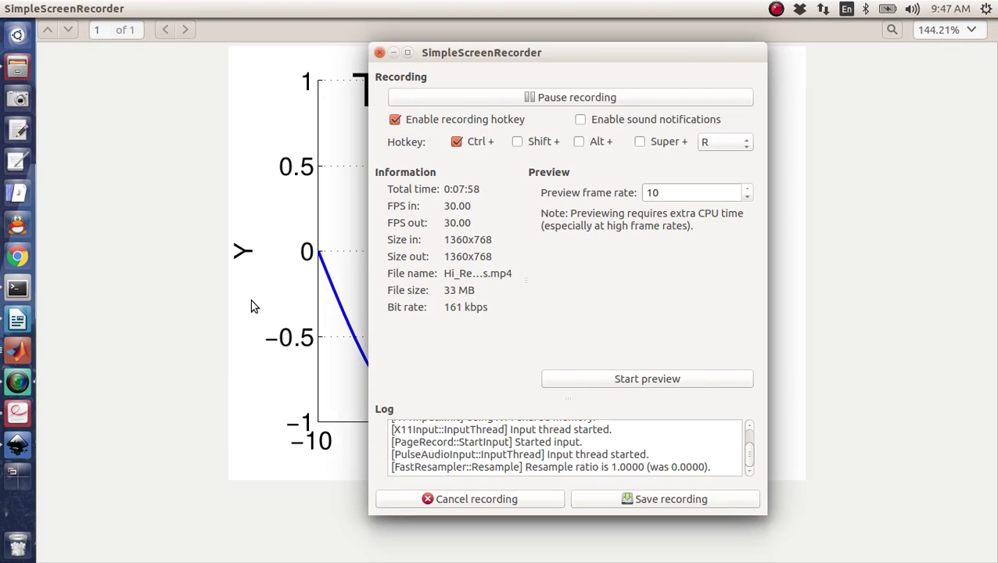